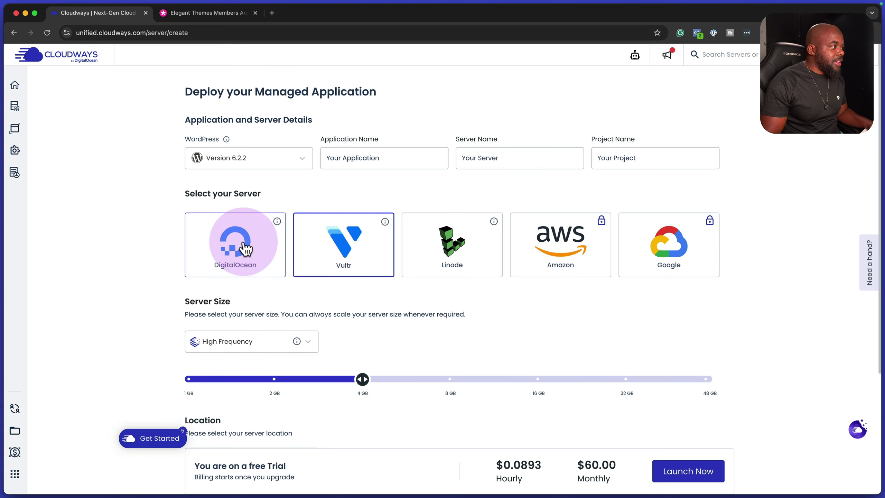
Compare the DigitalOcean and Google server options, ending with Vultr selected as the provider.
click(257, 240)
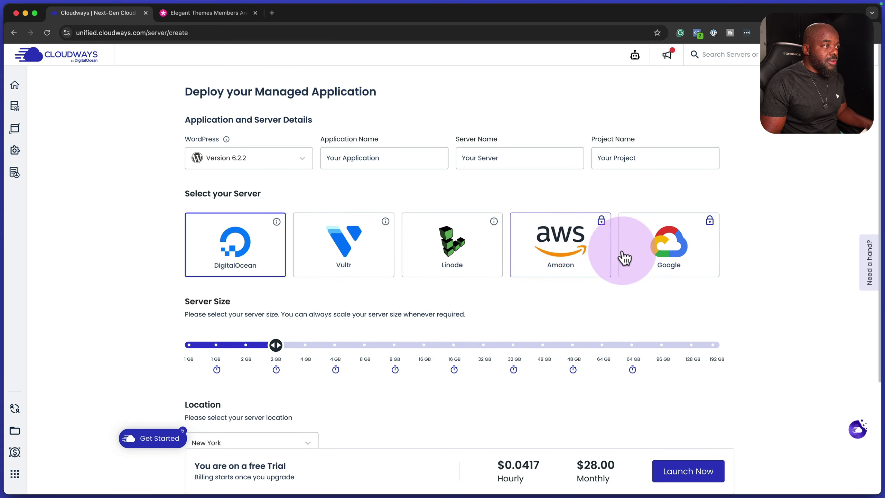
click(684, 257)
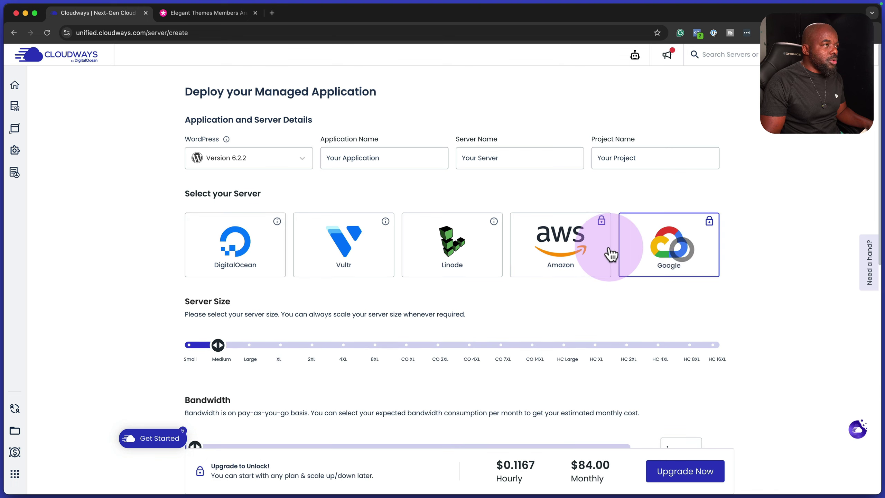
click(346, 258)
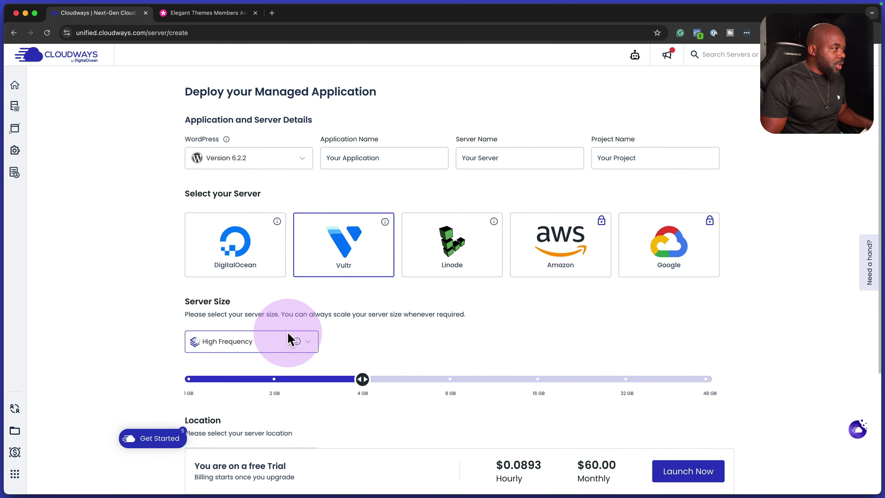
Launch the Vultr High Frequency server with a 2 GB size in the Europe - London location.
scroll(387, 381, down, 2)
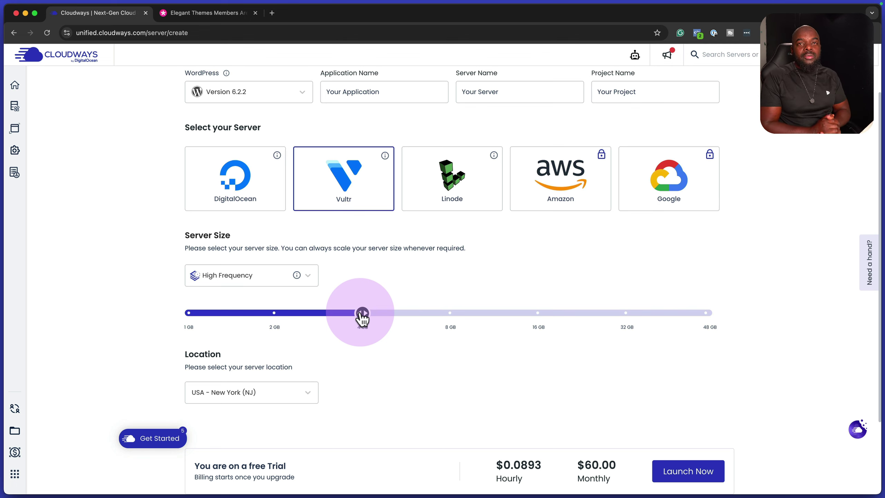
drag(361, 315, 251, 324)
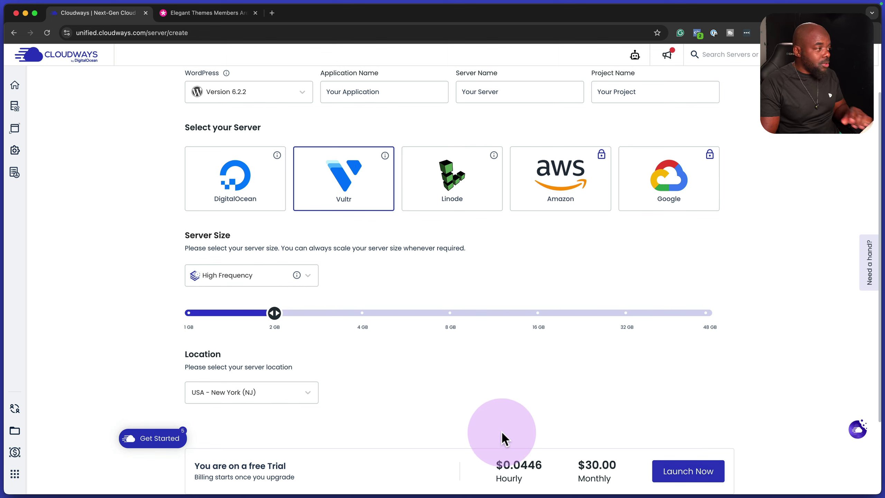
click(308, 392)
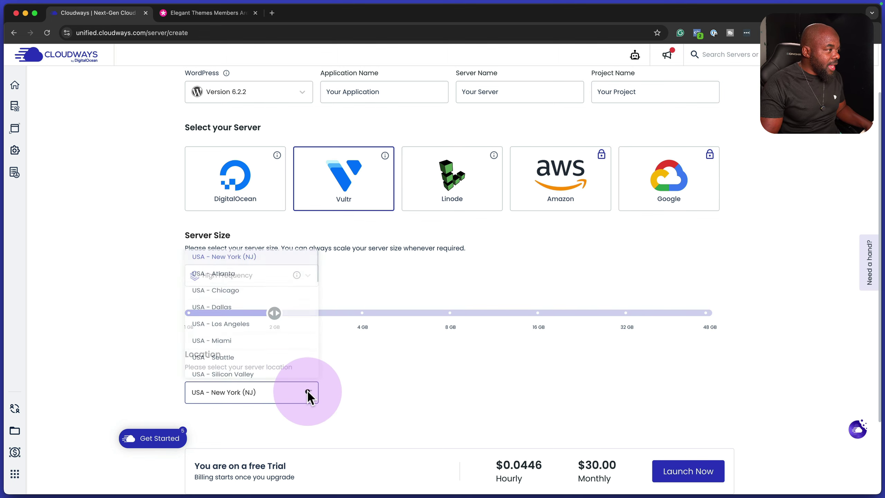
scroll(277, 296, down, 10)
scroll(276, 296, up, 1)
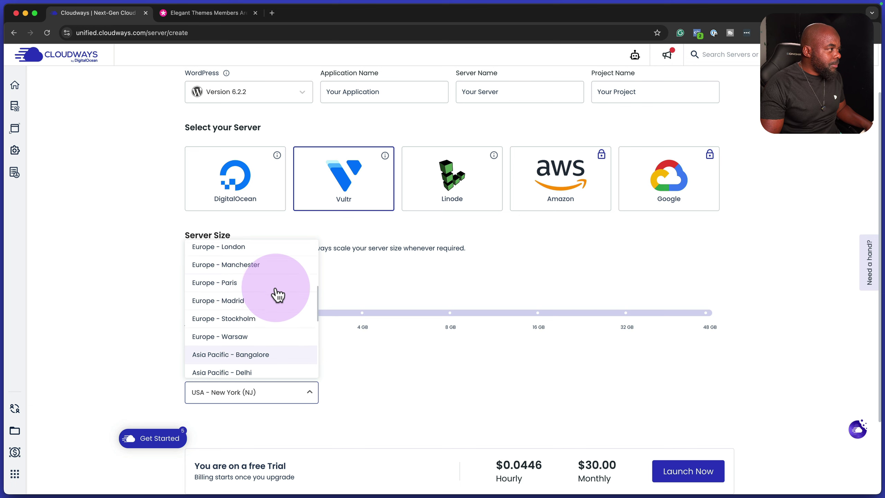
click(271, 252)
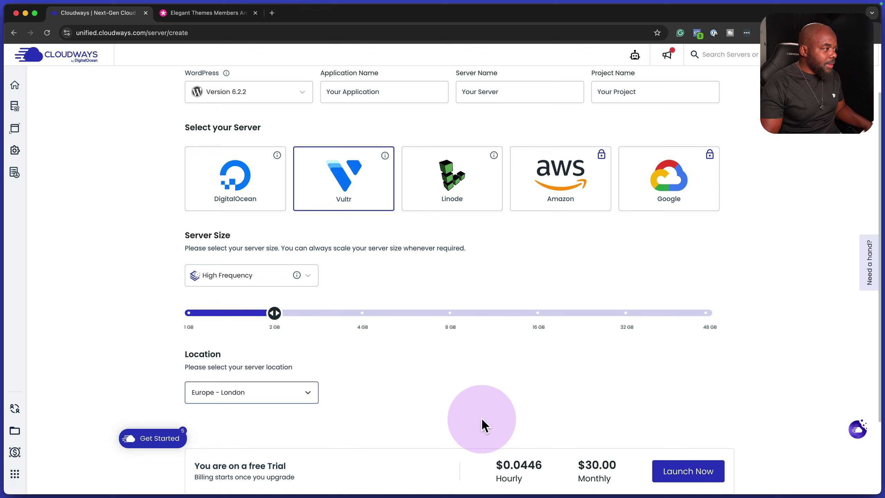
click(695, 474)
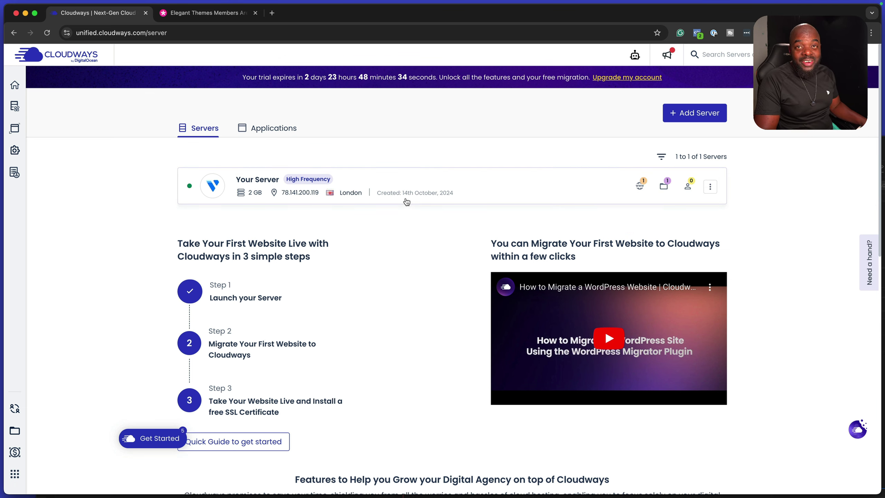
Open the newly launched server and review its RAM, CPU, disk and bandwidth usage under Monitoring.
click(518, 188)
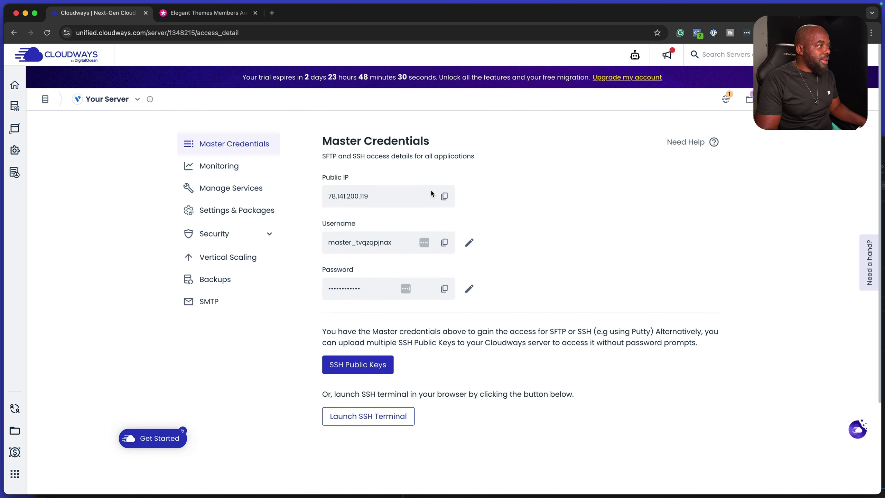
click(249, 172)
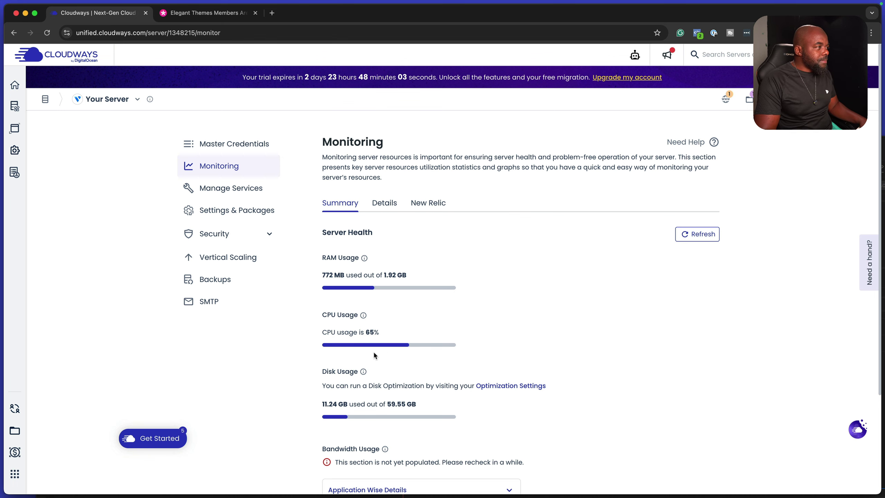
scroll(375, 347, down, 1)
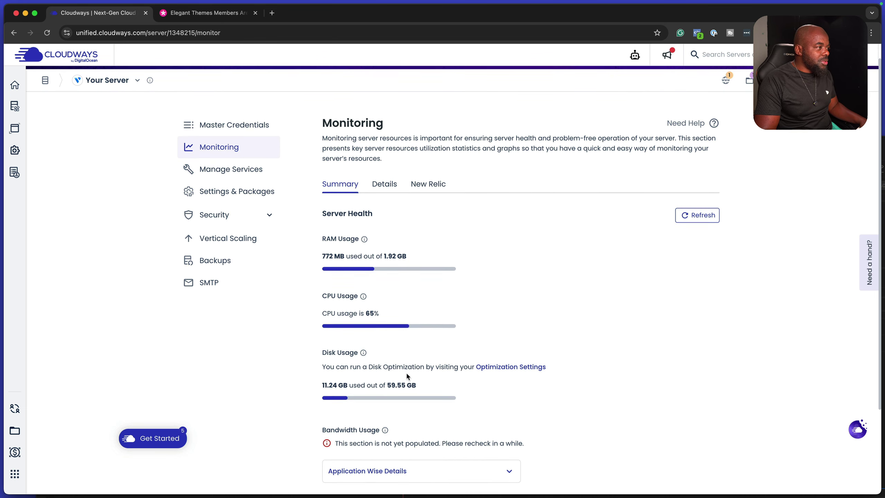
scroll(406, 372, down, 5)
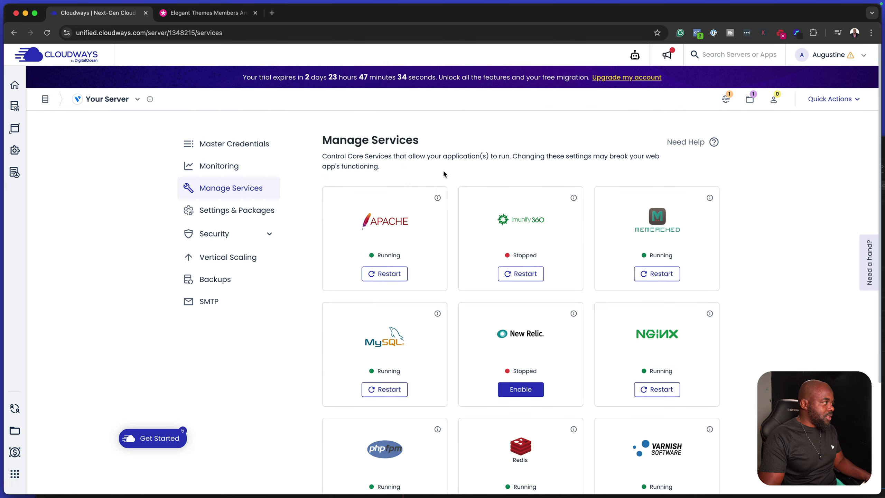
Add a WordPress Version 6.2.2 application named "New Website" to the server under the project "Your Project".
click(855, 99)
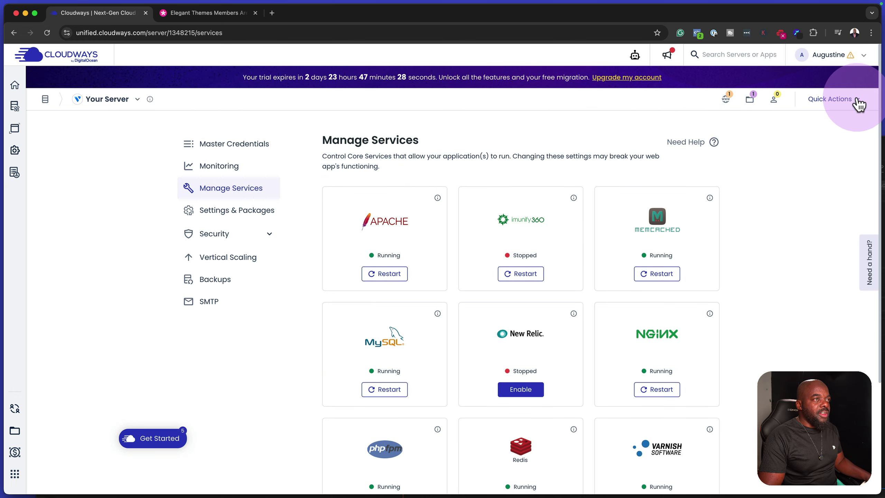
click(853, 99)
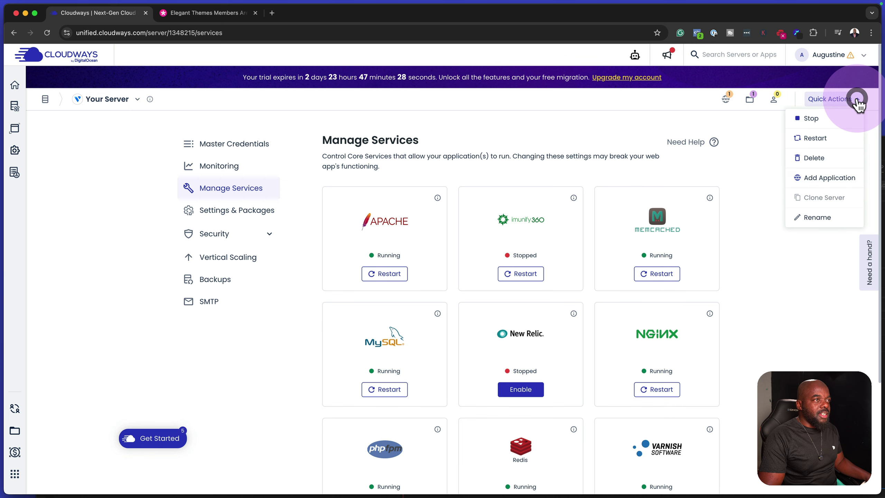
click(824, 177)
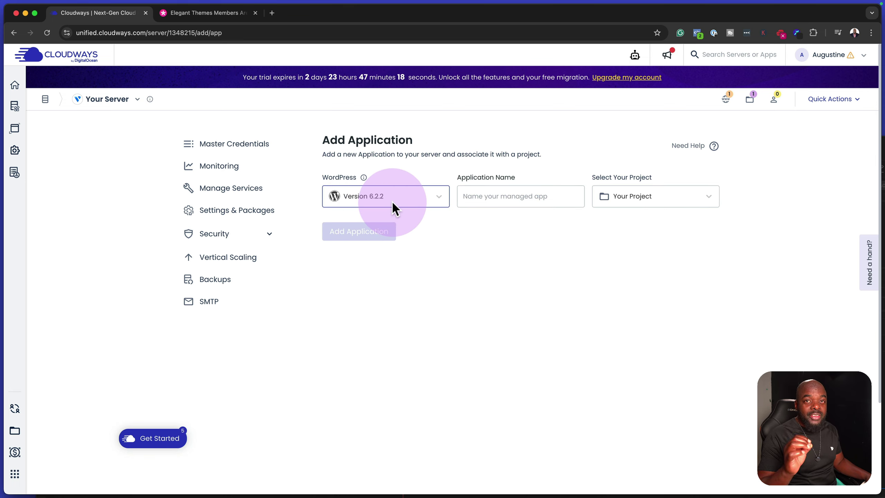
click(511, 197)
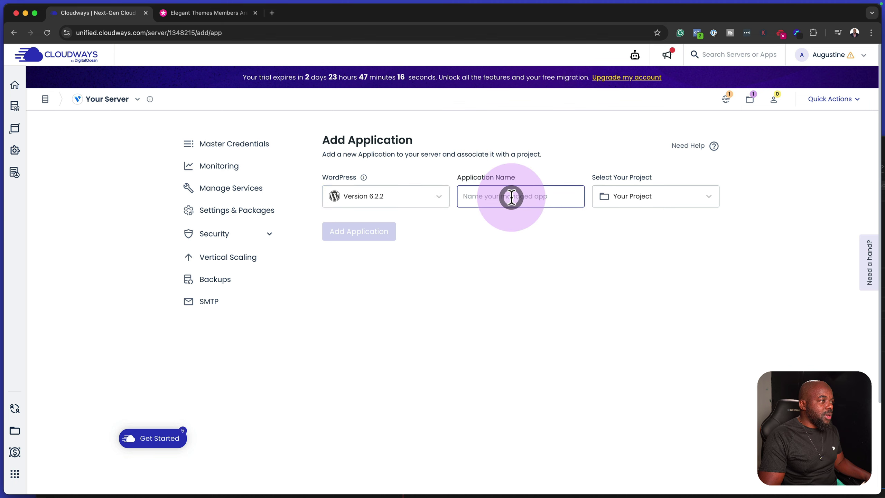
text(New Website)
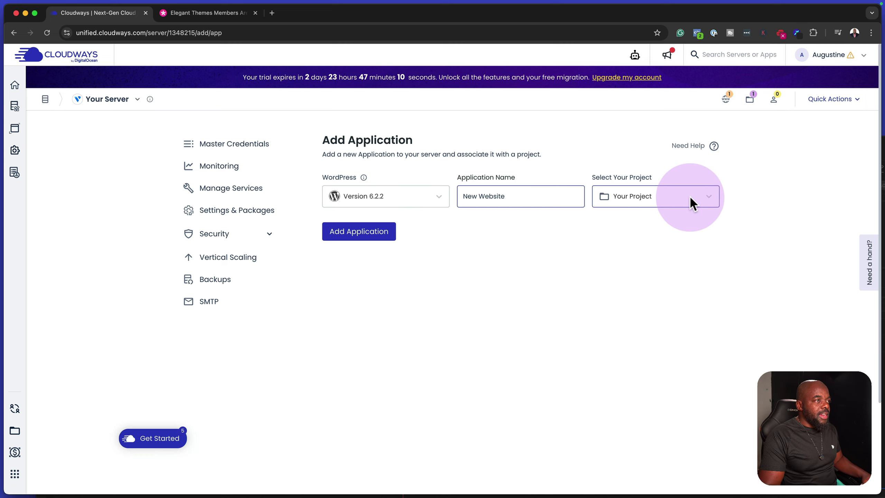
click(706, 197)
click(640, 220)
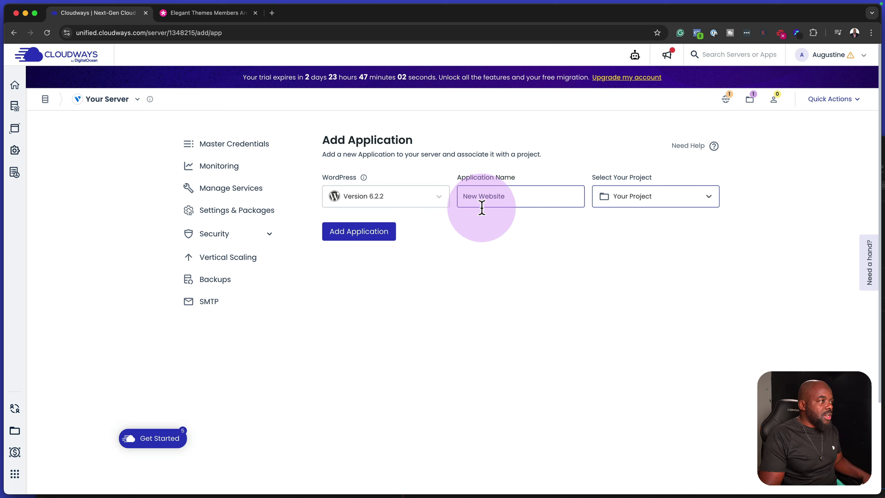
click(362, 234)
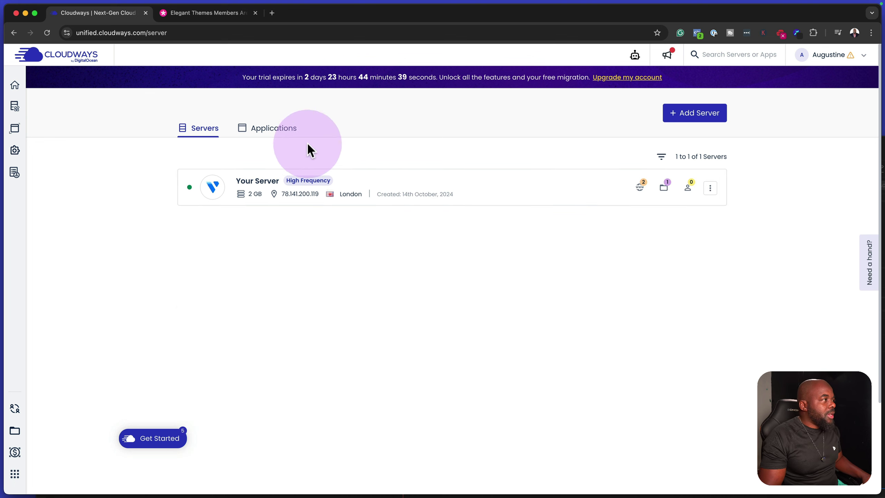
Open the access details of the New Website application and launch its WordPress admin login page.
click(286, 136)
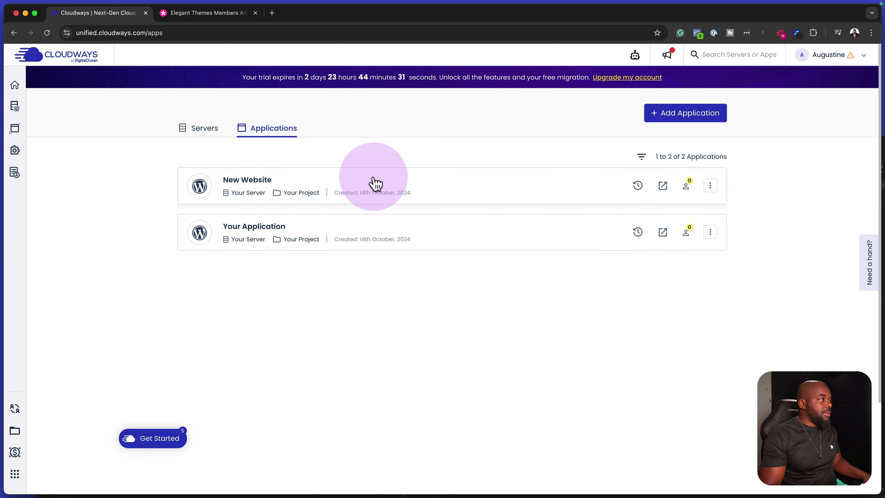
click(441, 197)
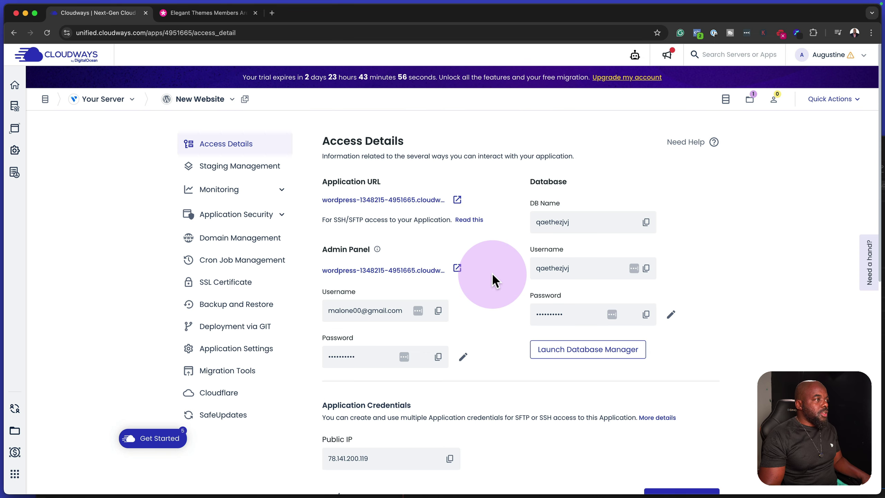
click(457, 267)
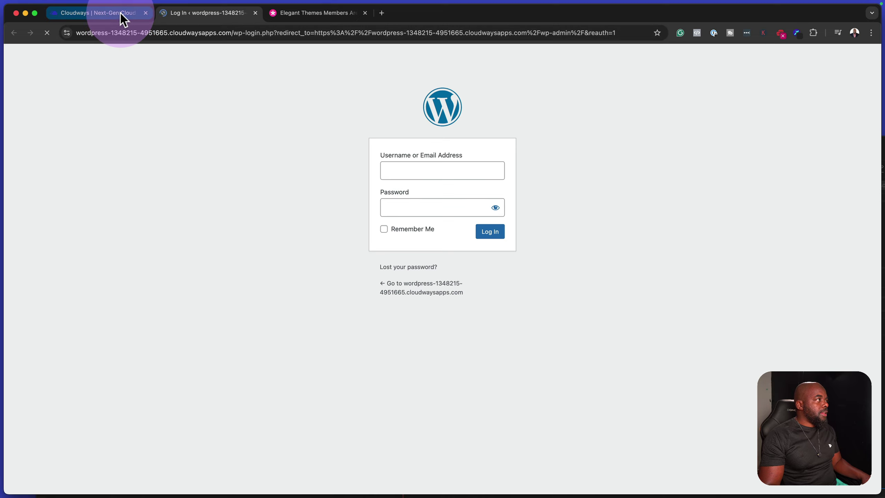
Log in to the WordPress admin with the username and password copied from the application's access details.
click(122, 16)
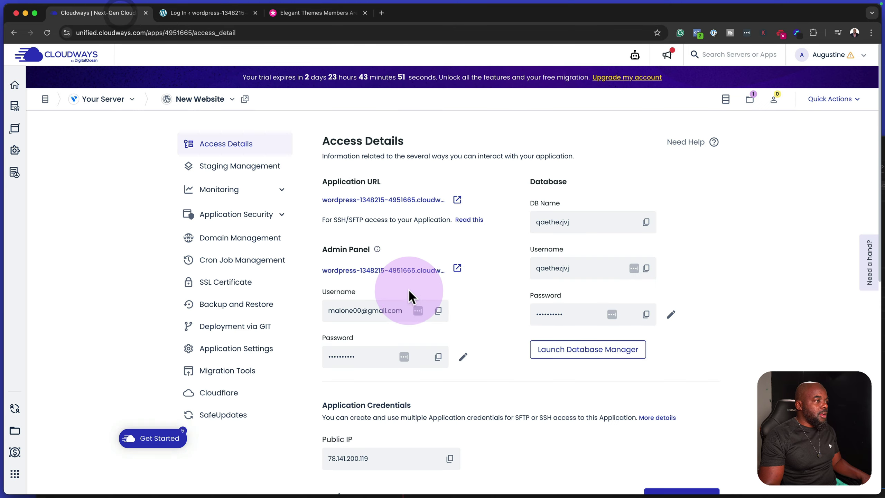
click(438, 310)
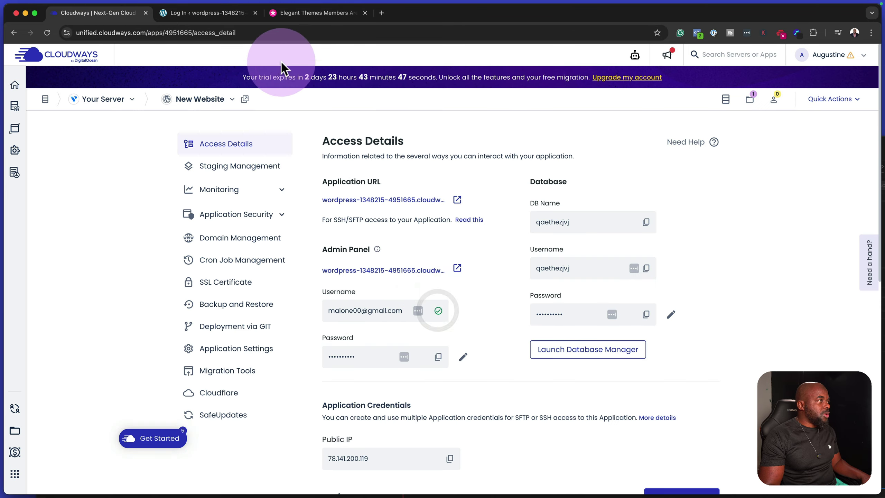
click(438, 356)
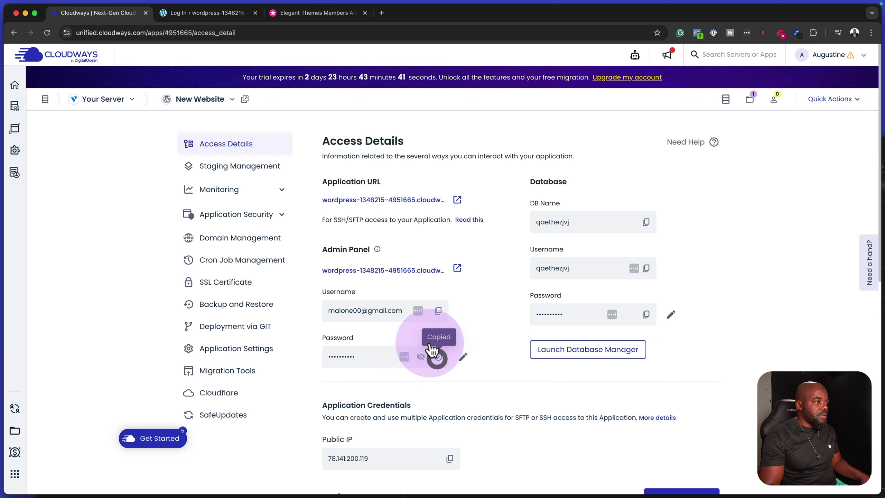
click(234, 19)
click(398, 206)
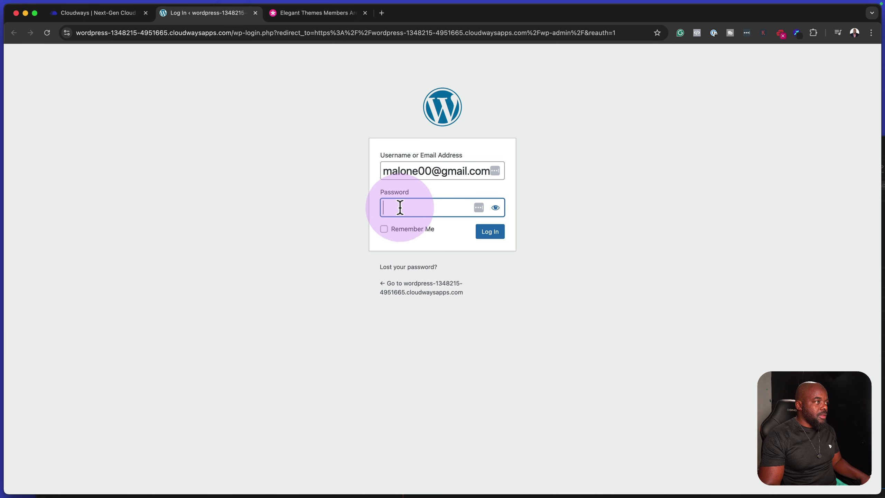
key(super+v)
click(489, 234)
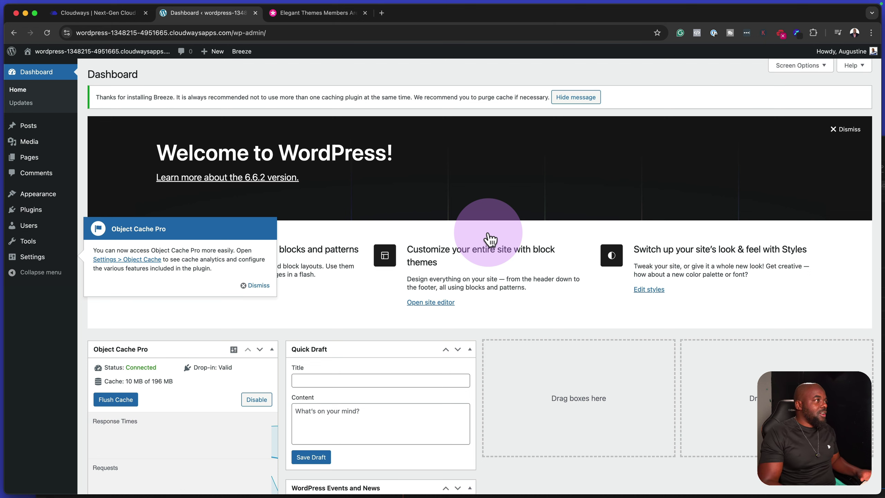
Switch to the Elegant Themes members area and download the Divi theme.
click(327, 13)
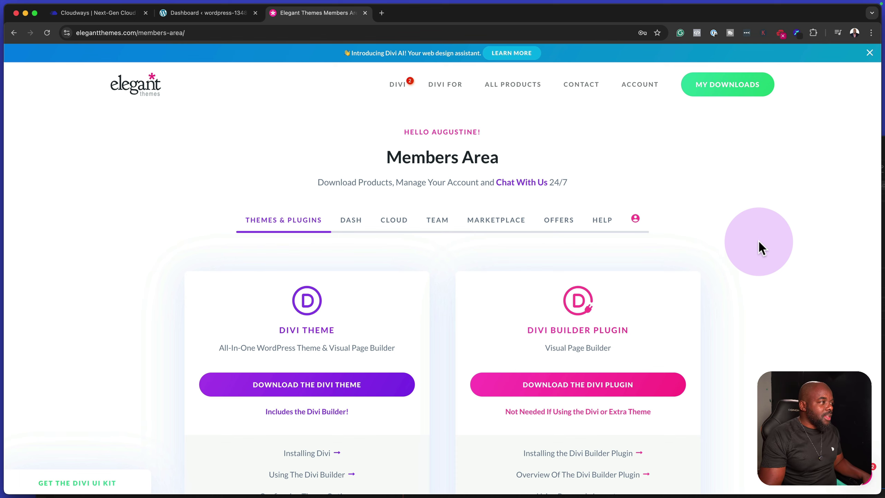
scroll(759, 245, down, 3)
scroll(757, 239, down, 2)
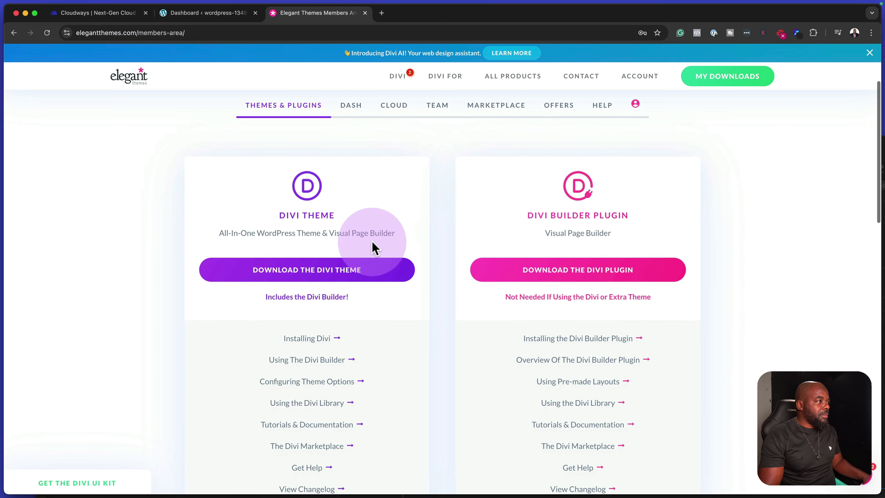
click(343, 277)
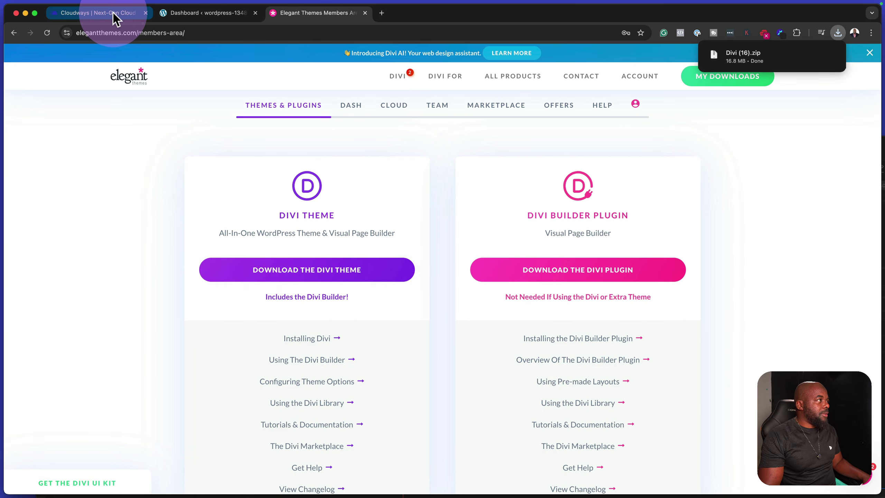
Upload Divi (16).zip from the Downloads folder as a new theme in the WordPress admin and install it.
click(188, 14)
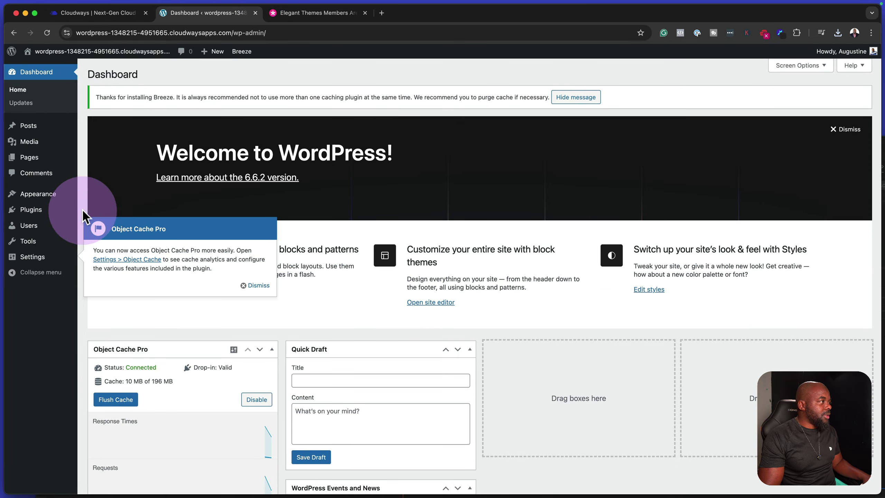
mouse_move(52, 192)
click(97, 195)
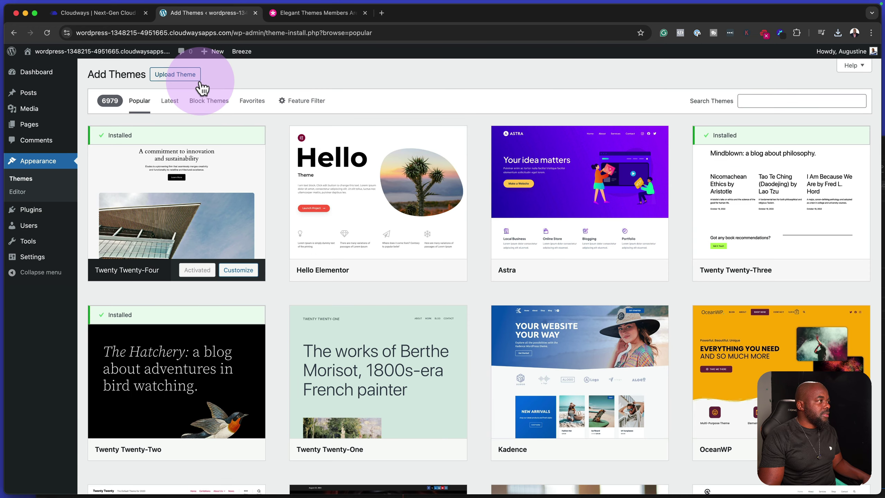
click(184, 74)
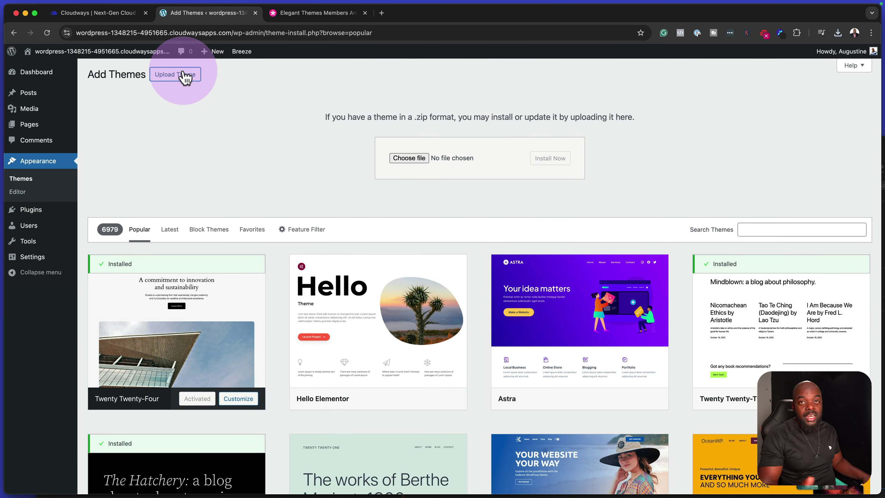
click(410, 159)
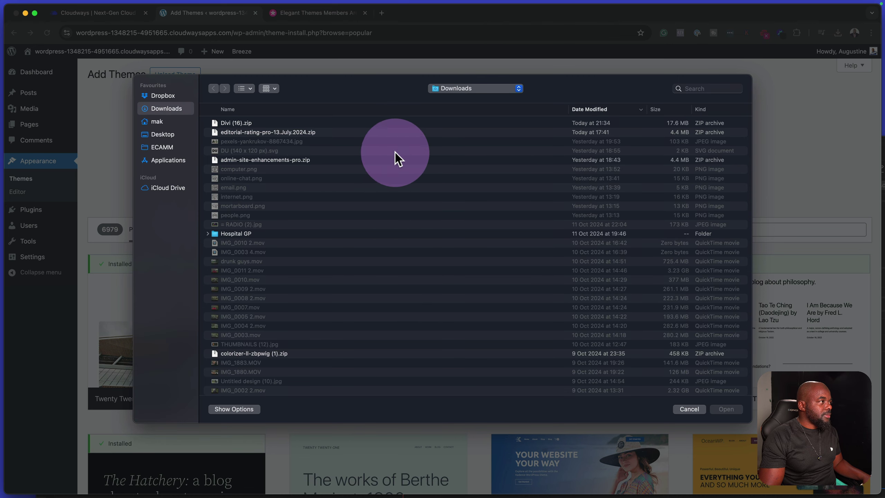
double_click(288, 123)
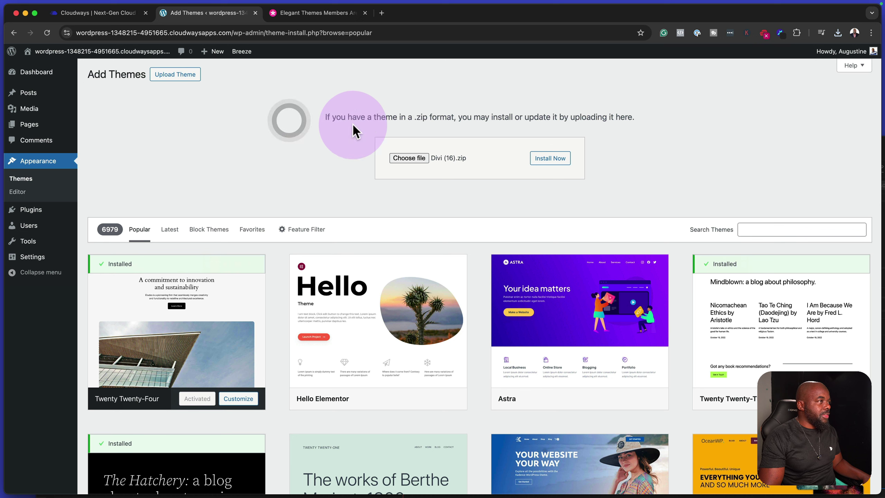
click(549, 161)
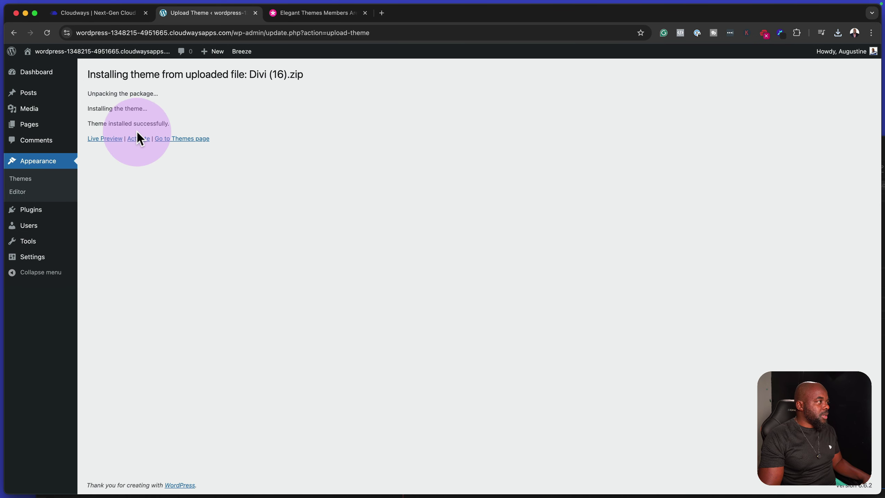
Activate the installed Divi theme and activate its license through the Elegant Themes account login.
click(137, 139)
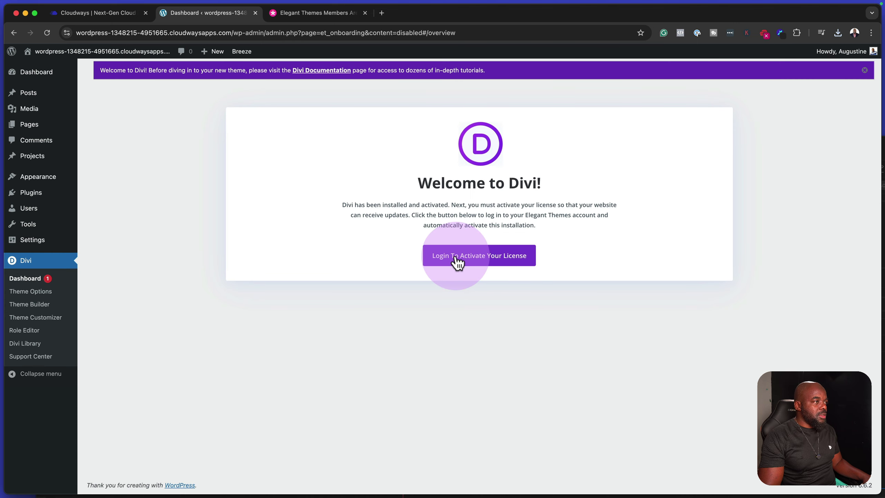
click(511, 256)
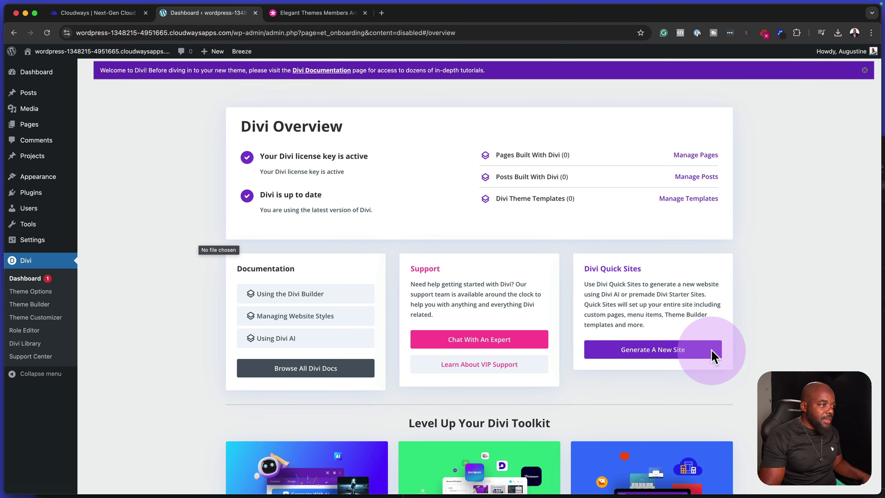
Start generating a new site with Divi Quick Sites using a pre-made starter site template.
click(655, 352)
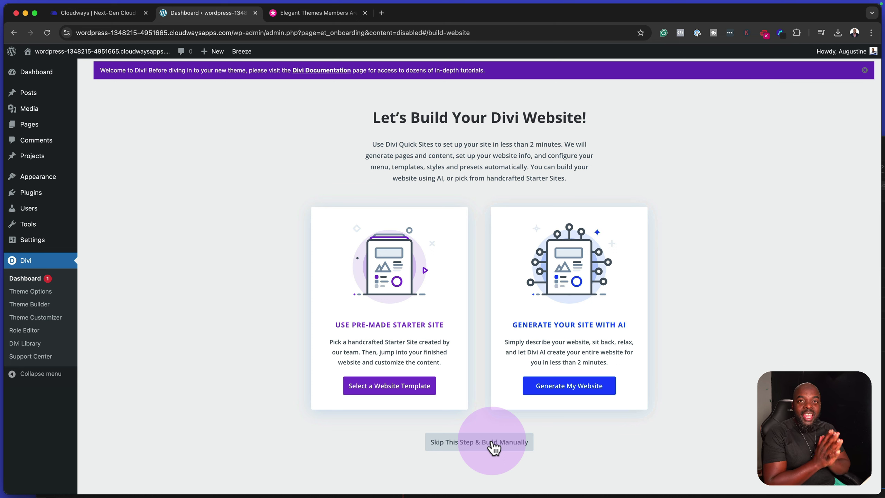
click(402, 386)
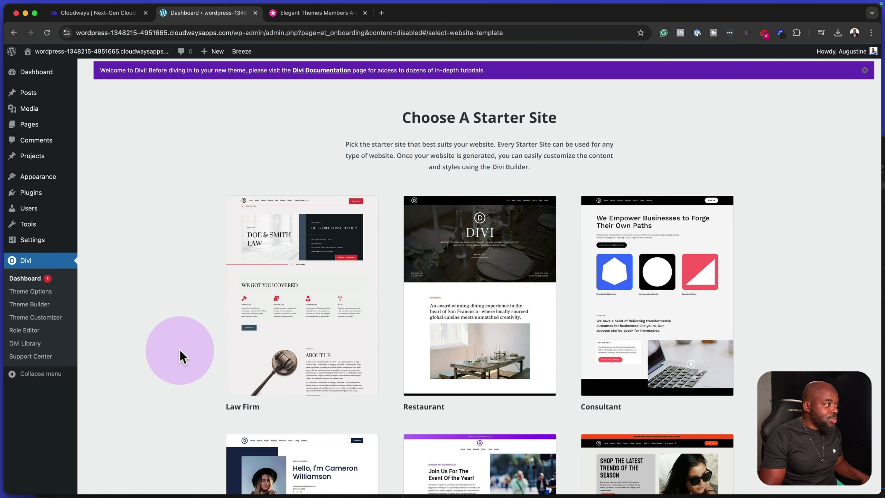
scroll(193, 350, down, 1)
scroll(192, 350, down, 2)
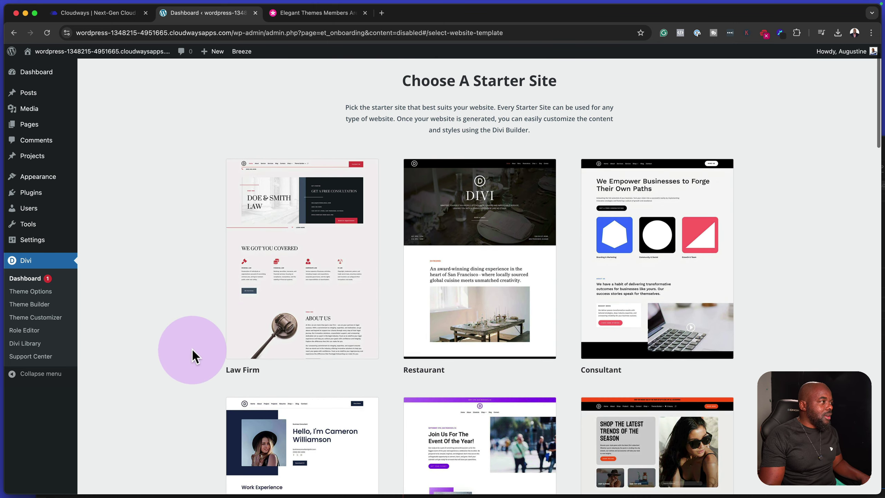
Preview several pages of the Law Firm starter site and close the preview.
mouse_move(281, 211)
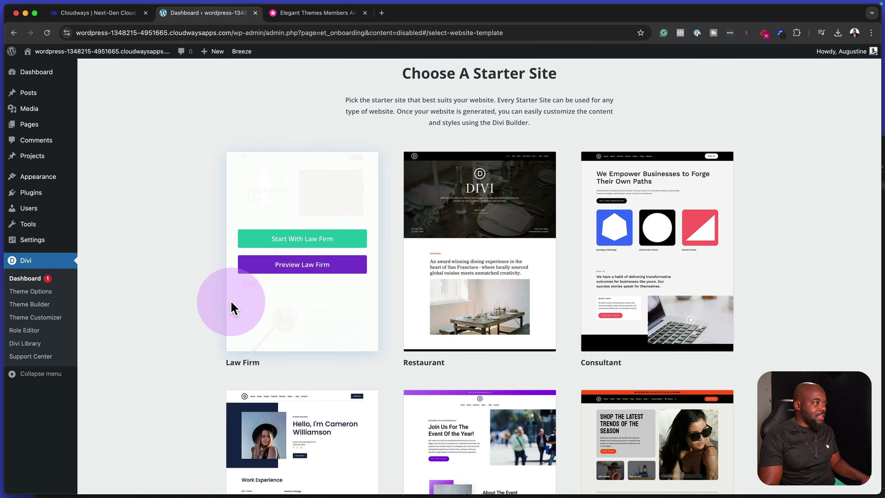
mouse_move(288, 271)
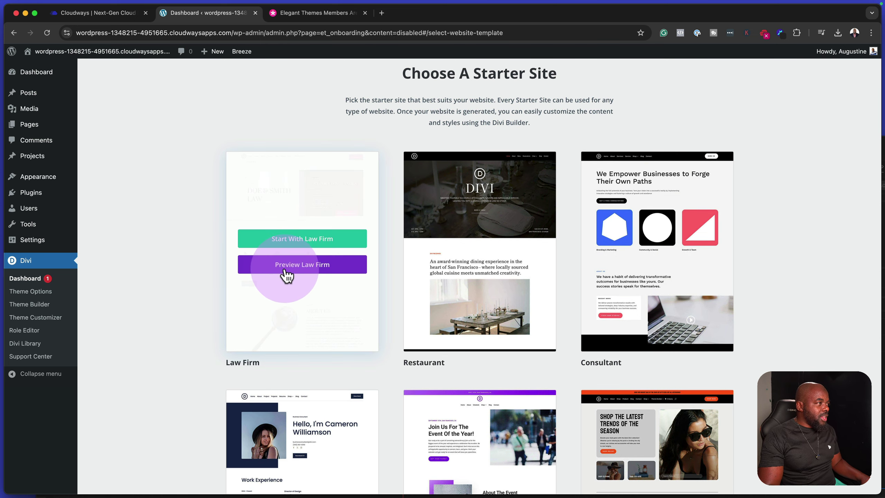
click(288, 264)
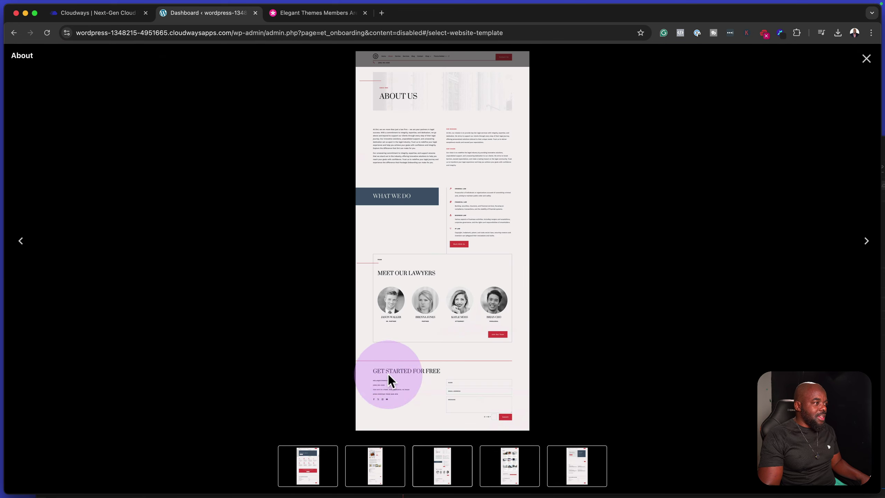
click(386, 469)
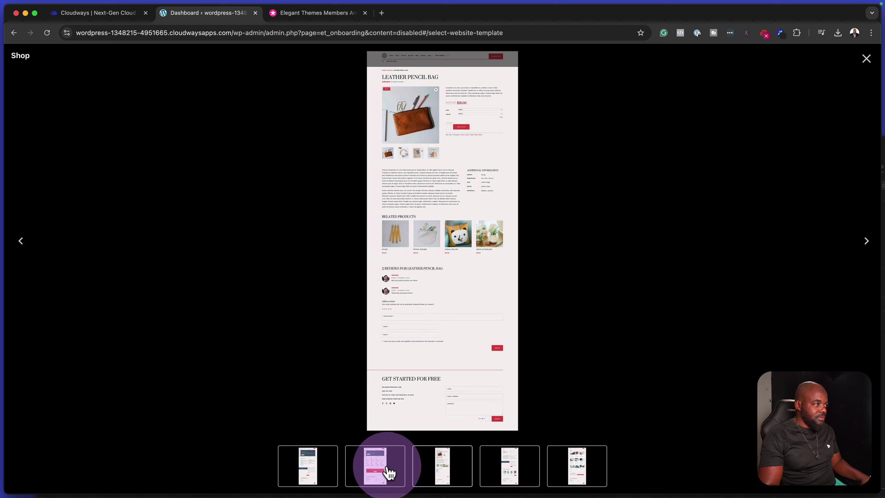
click(508, 467)
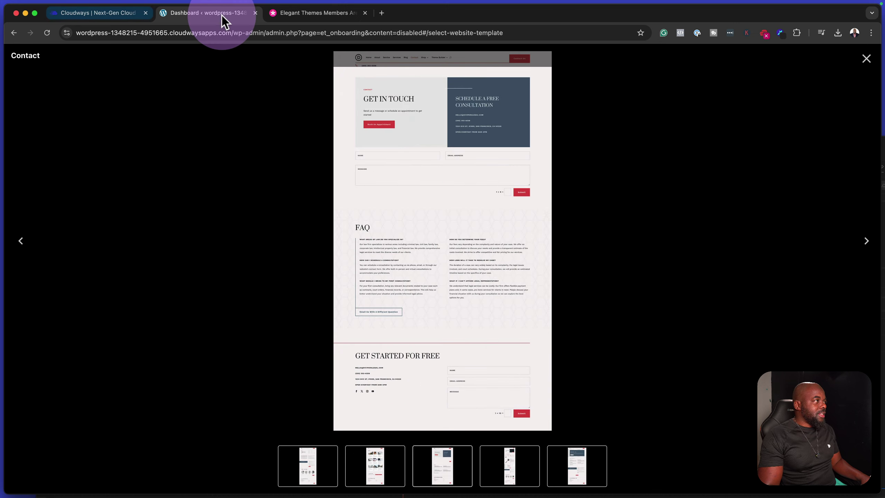
click(866, 58)
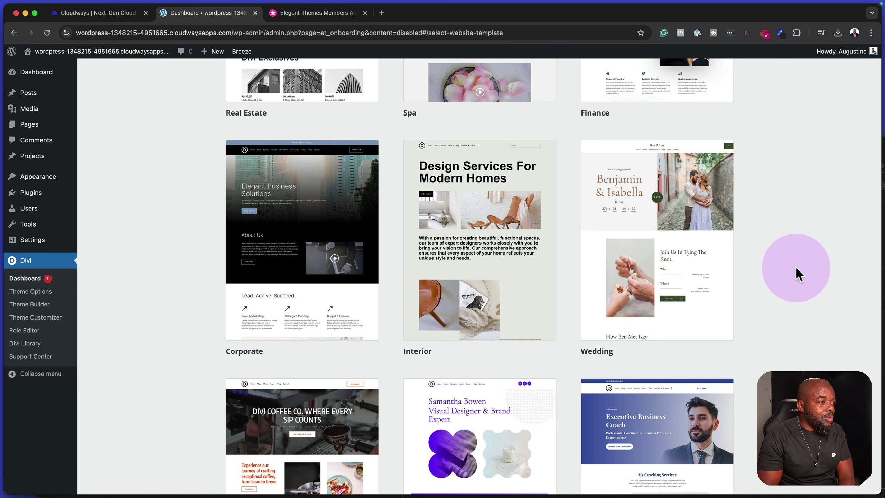
Generate and publish the website from the Wedding starter site with an added custom page named "Booking".
mouse_move(669, 236)
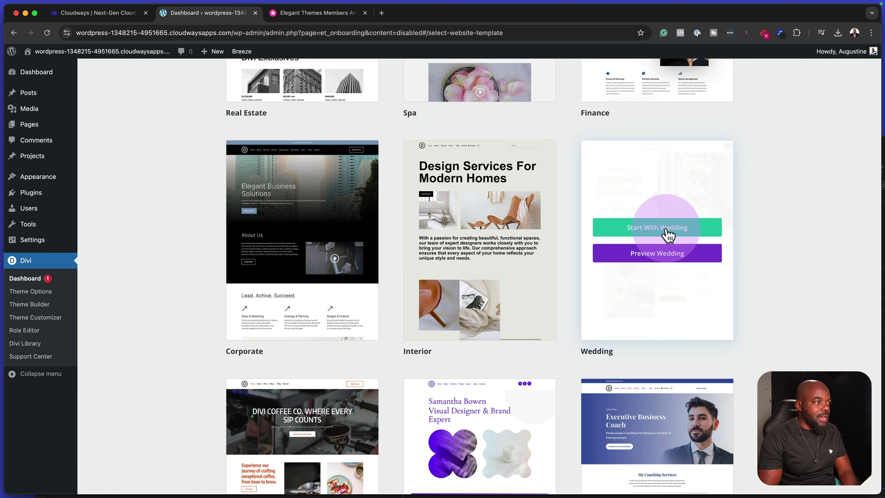
click(665, 226)
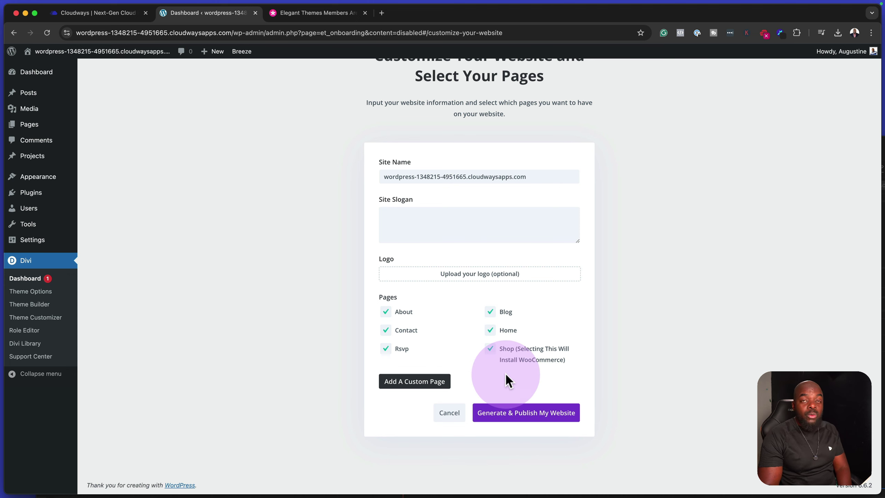
click(432, 380)
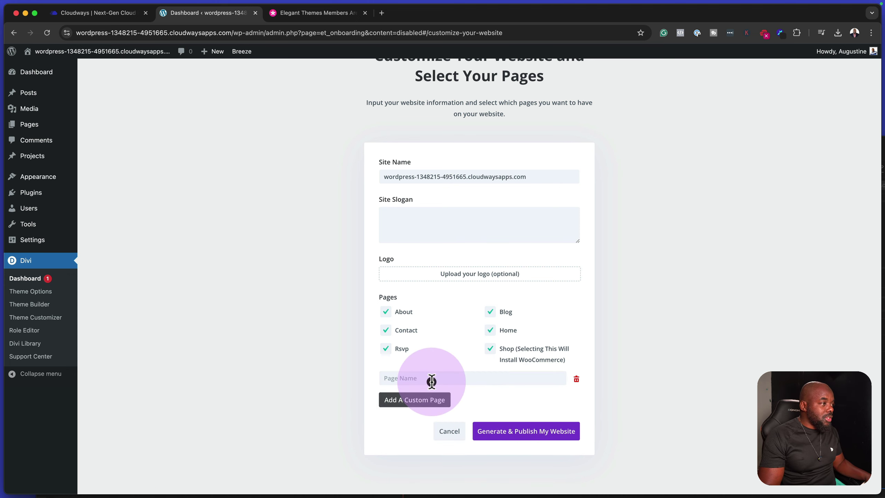
click(457, 380)
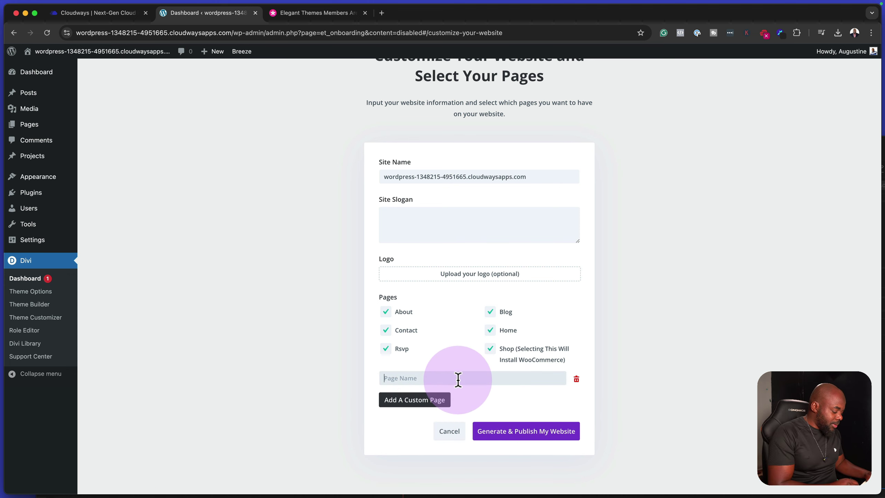
text(Booking)
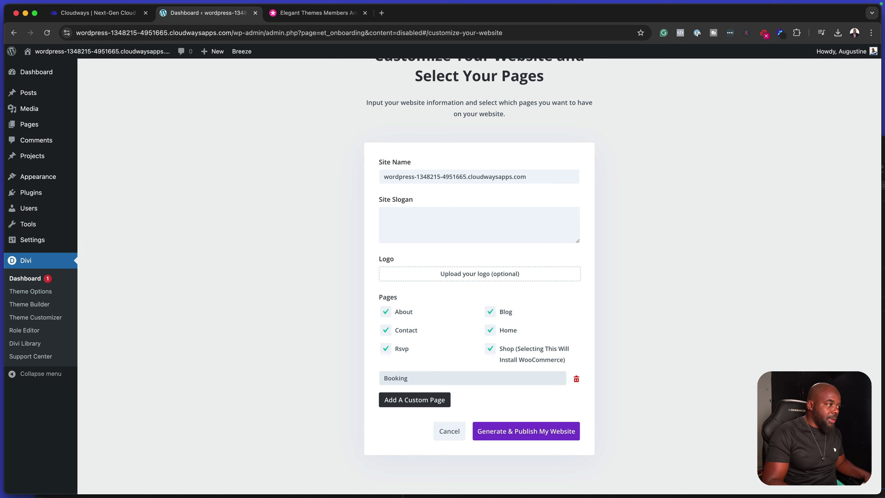
click(518, 433)
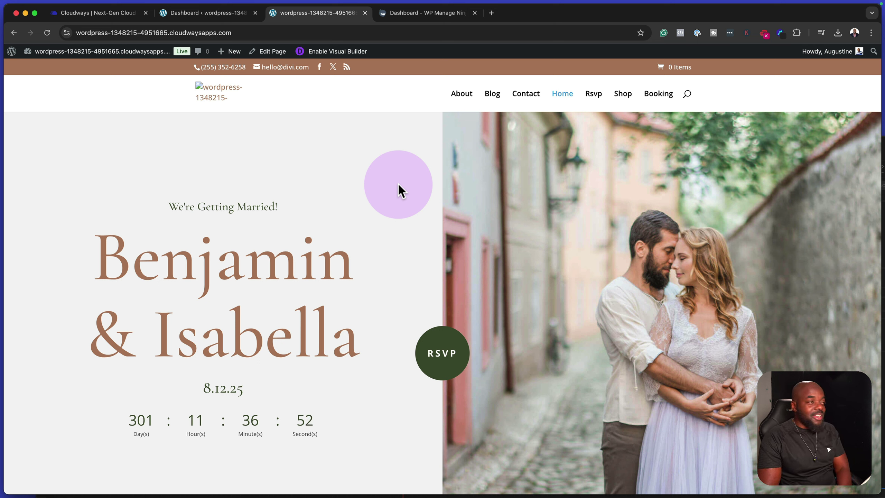
Examine the Booking and About pages on the generated website.
click(658, 94)
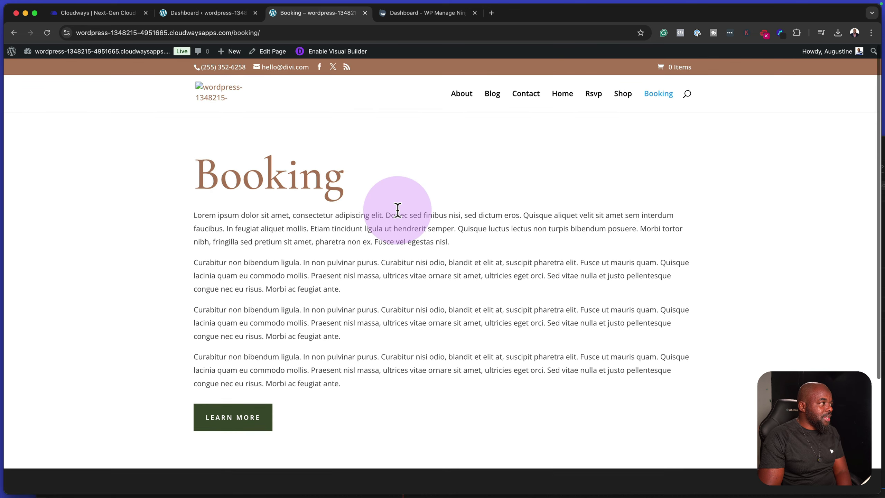
scroll(397, 209, down, 5)
scroll(397, 209, up, 5)
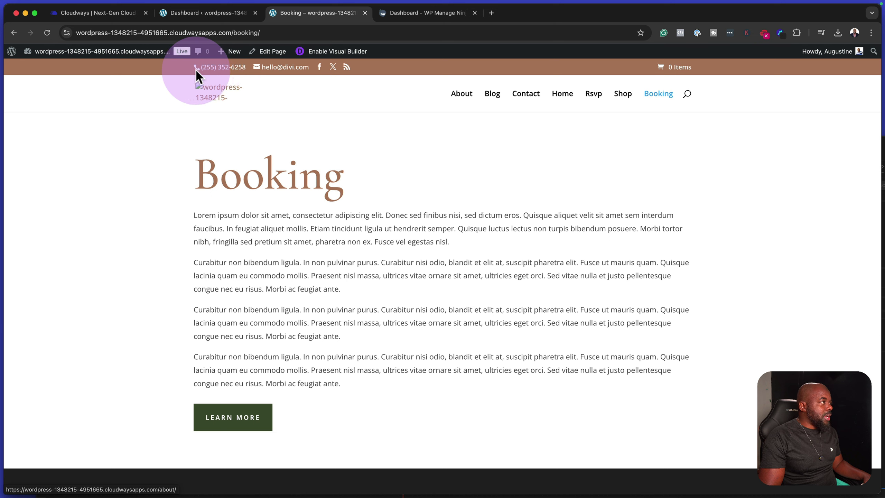
click(460, 93)
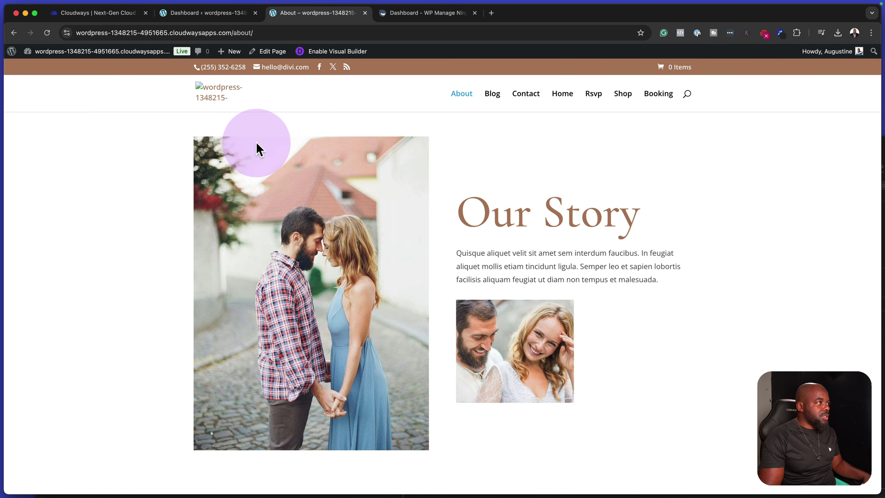
Return from the live site to the WordPress admin dashboard and collapse its screen options.
mouse_move(89, 53)
click(58, 75)
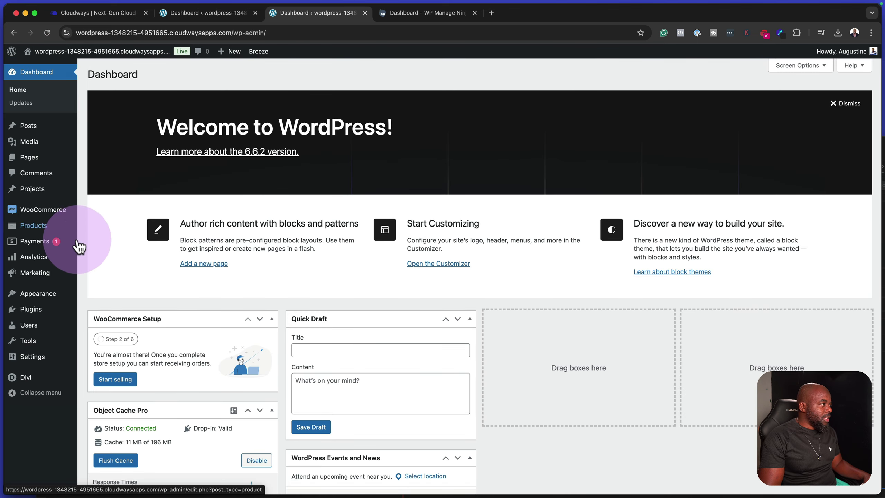
mouse_move(65, 258)
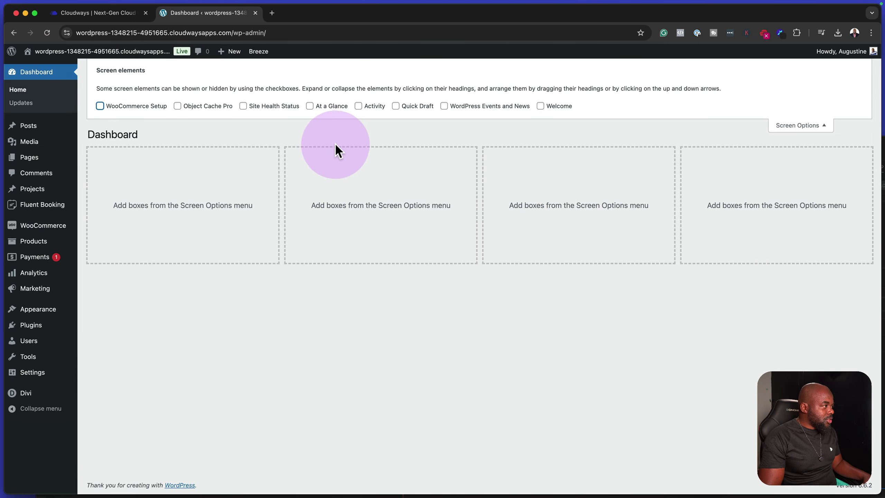
click(805, 129)
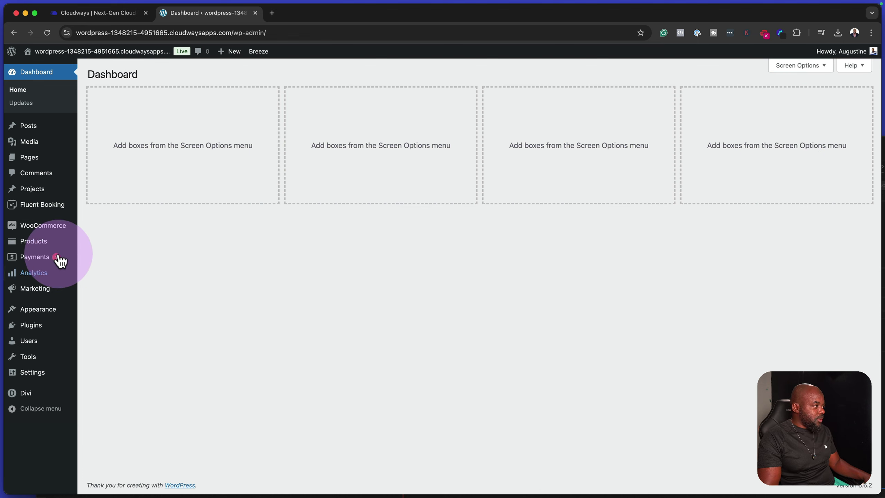
mouse_move(59, 231)
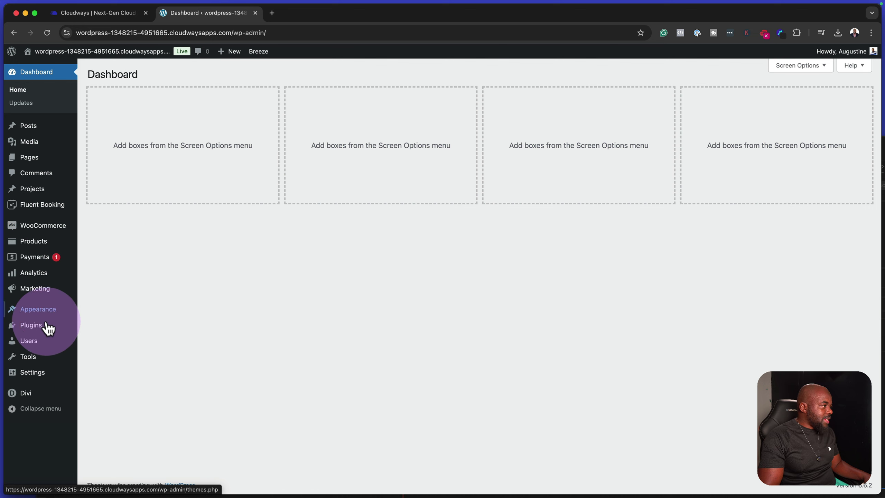
Deactivate and delete the WooCommerce plugin from the installed plugins.
mouse_move(47, 329)
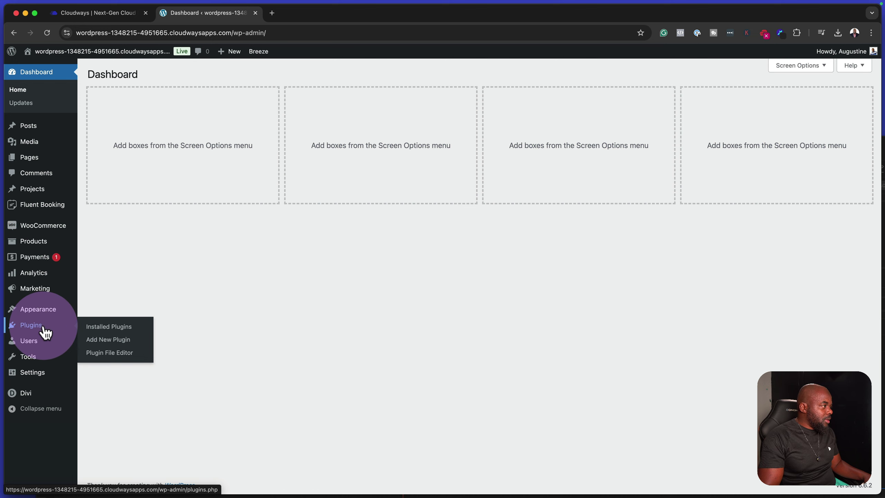
click(113, 329)
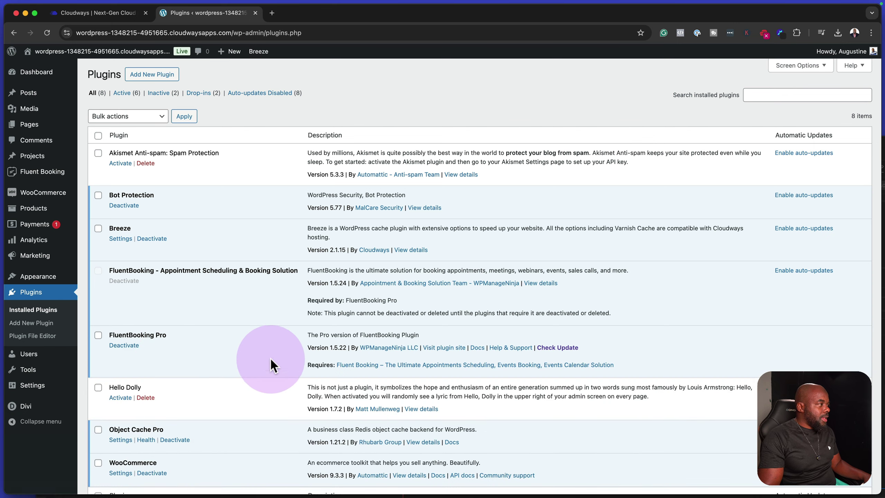
scroll(269, 357, down, 3)
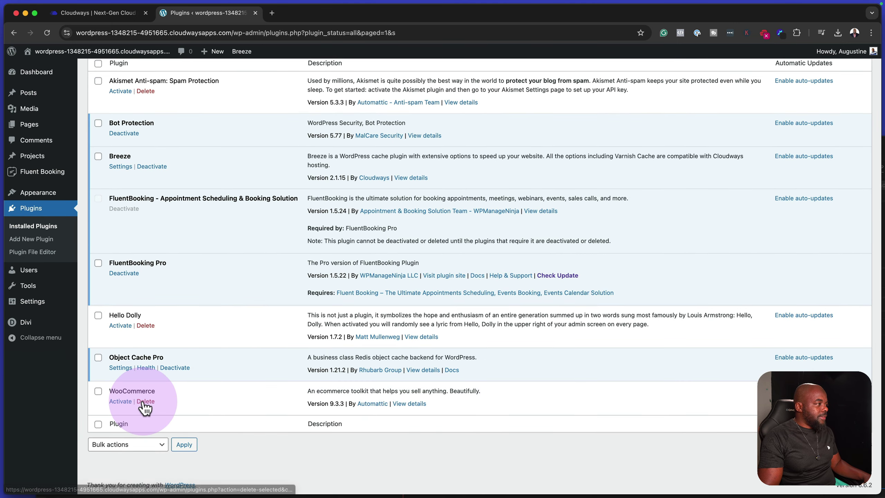
click(144, 401)
click(519, 107)
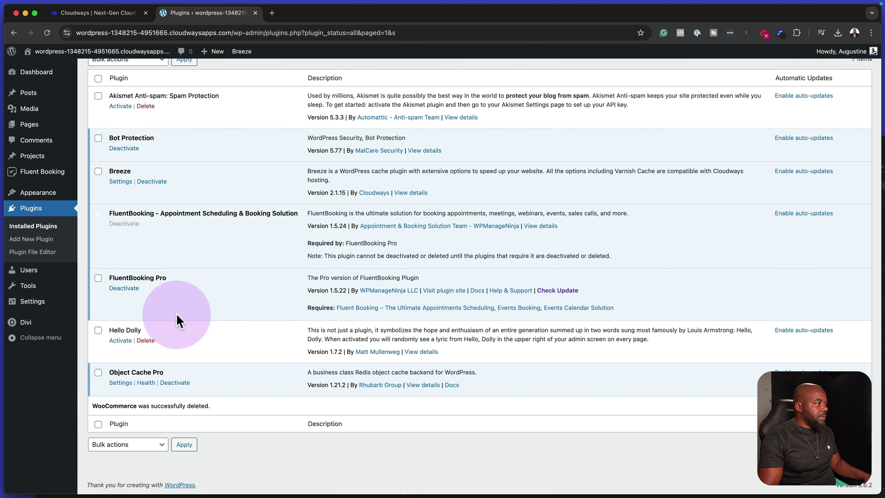
Delete the inactive Hello Dolly and Akismet Anti-spam plugins from the site.
click(121, 340)
click(146, 340)
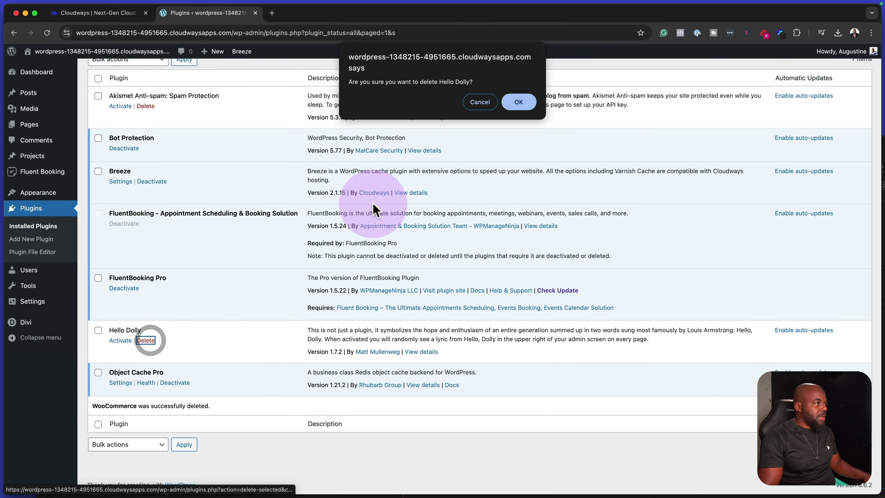
click(518, 102)
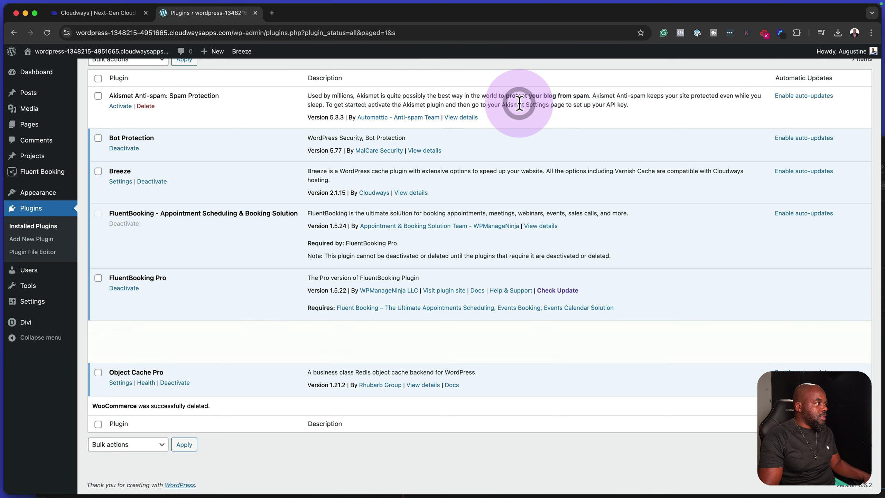
scroll(300, 289, up, 1)
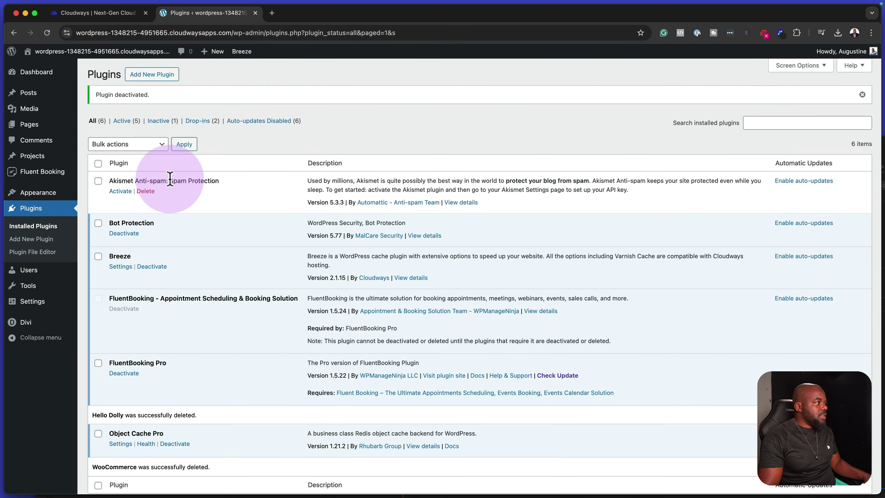
click(145, 192)
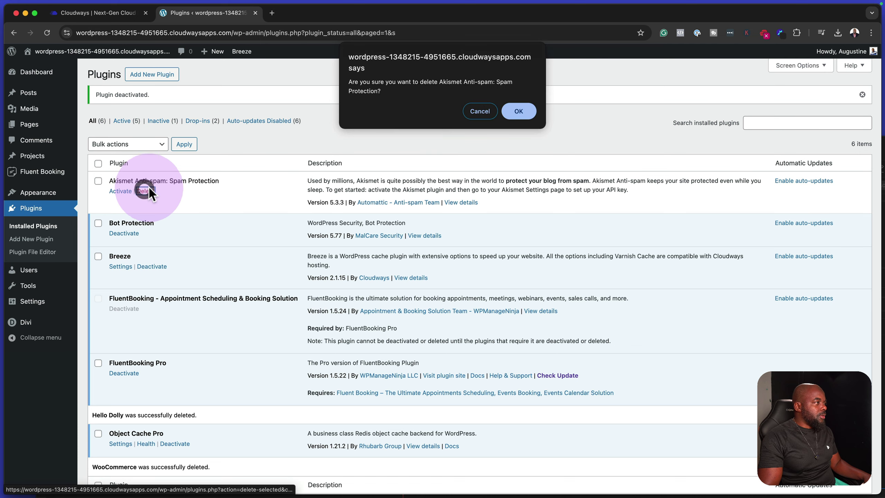
click(528, 115)
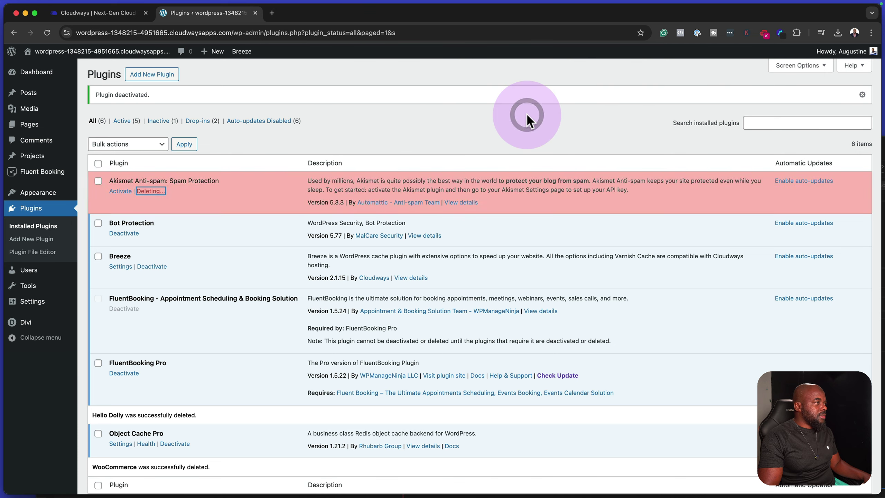
scroll(320, 277, down, 2)
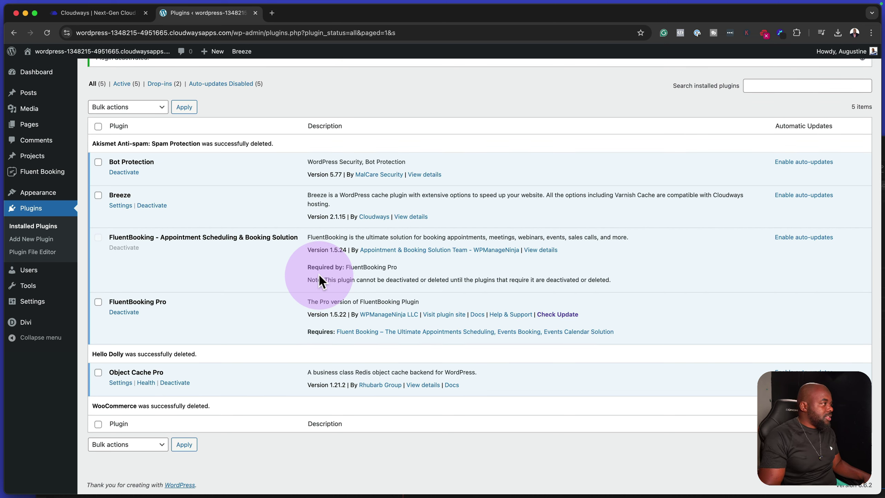
Open the Fluent Booking dashboard and name the first One to One booking event "Filming Service".
mouse_move(34, 196)
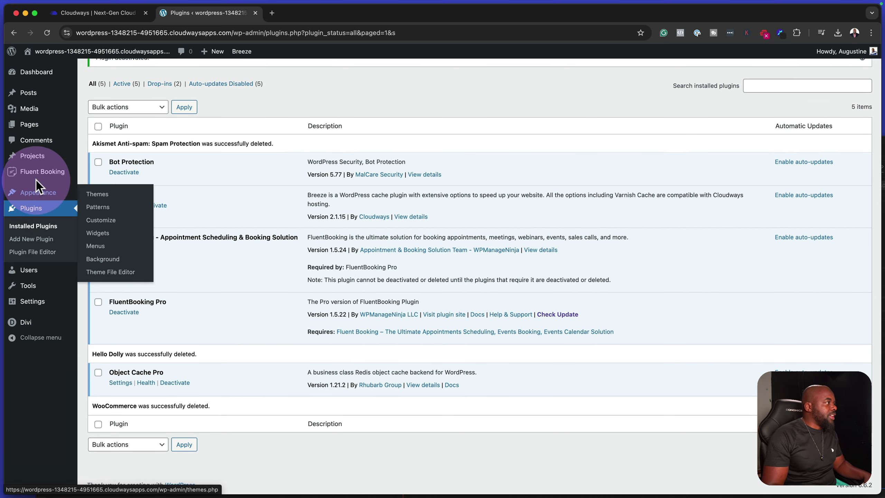
mouse_move(38, 172)
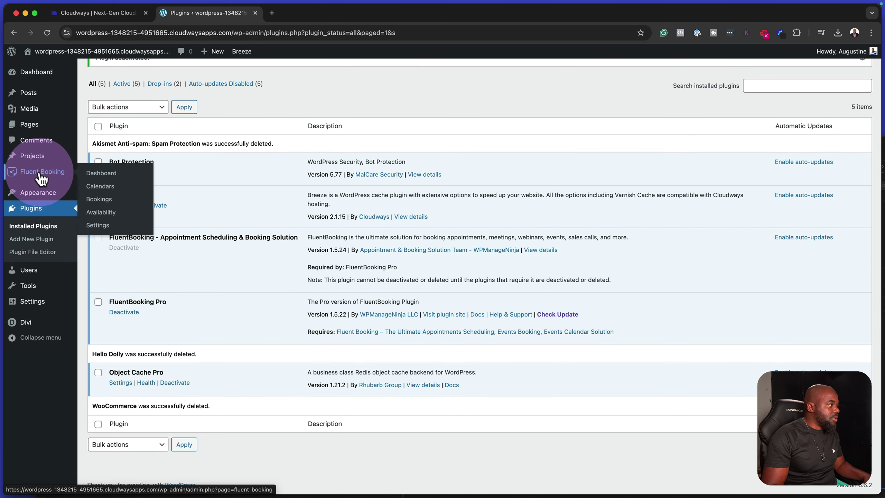
click(104, 173)
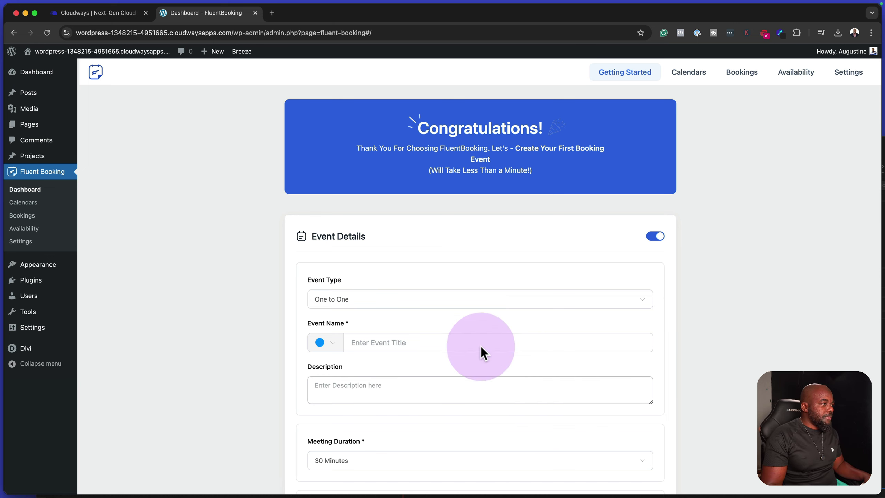
click(360, 303)
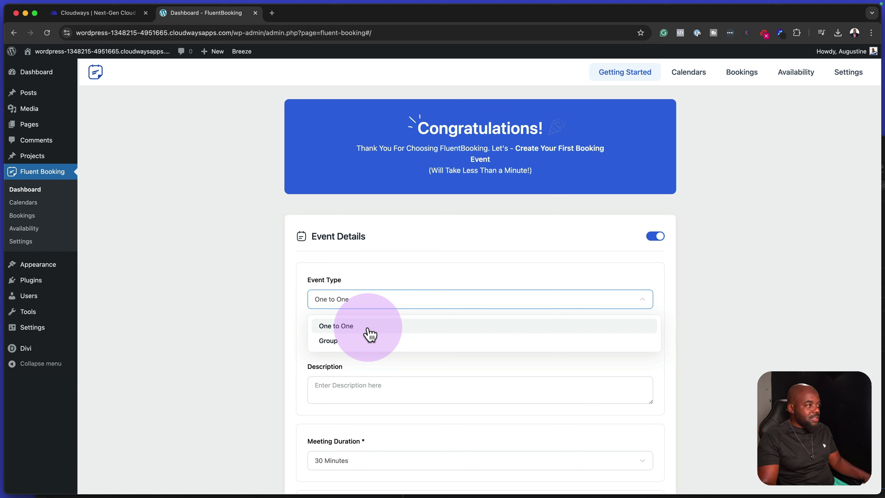
click(431, 266)
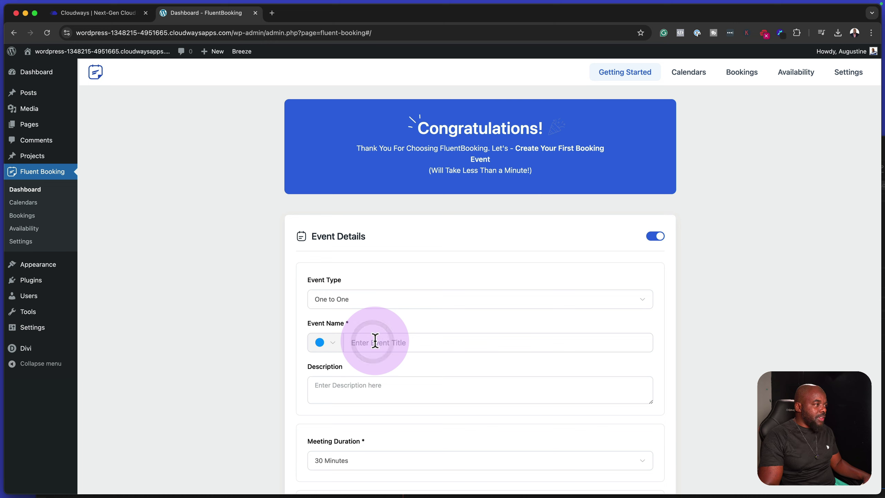
text(Film)
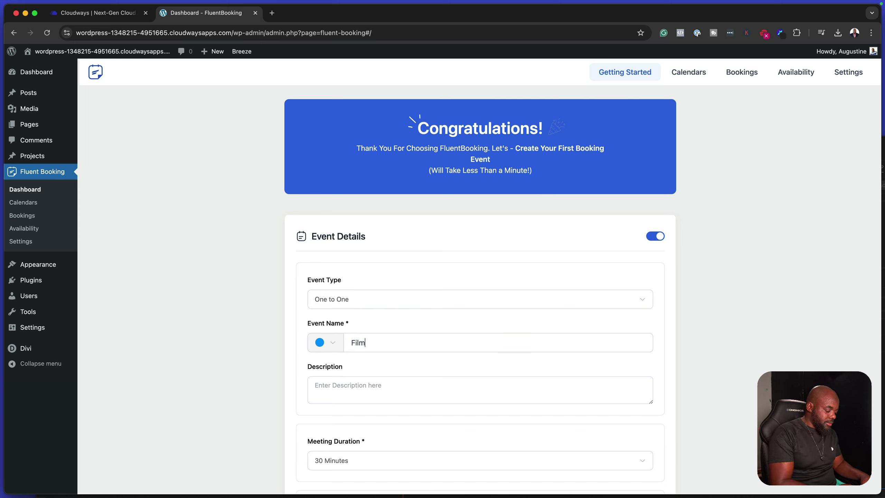
text(ing Service)
Enter "Filming Service." as the event description and set the meeting duration to 45 minutes.
click(355, 385)
triple_click(425, 344)
key(ctrl+c)
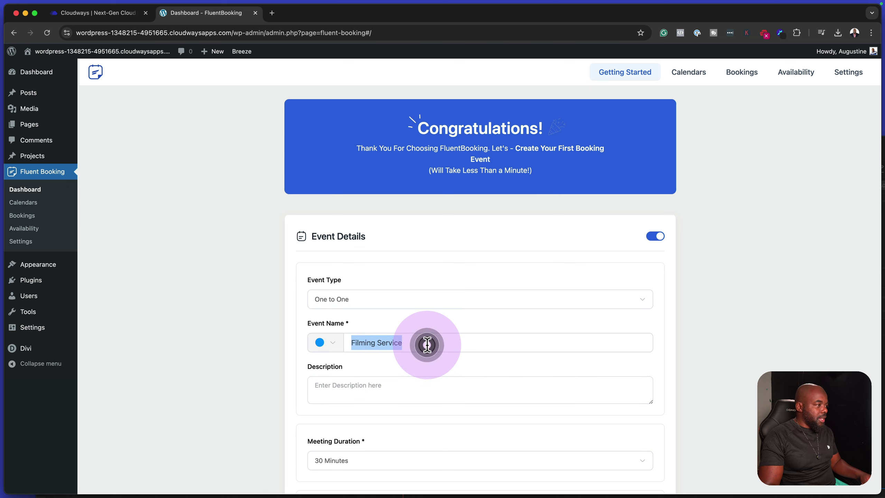
click(369, 385)
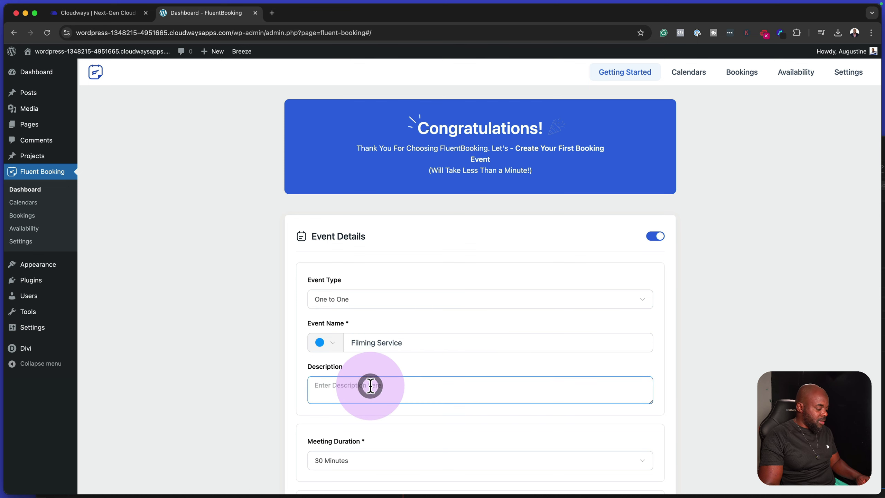
key(ctrl+v)
scroll(432, 398, down, 3)
scroll(432, 397, down, 3)
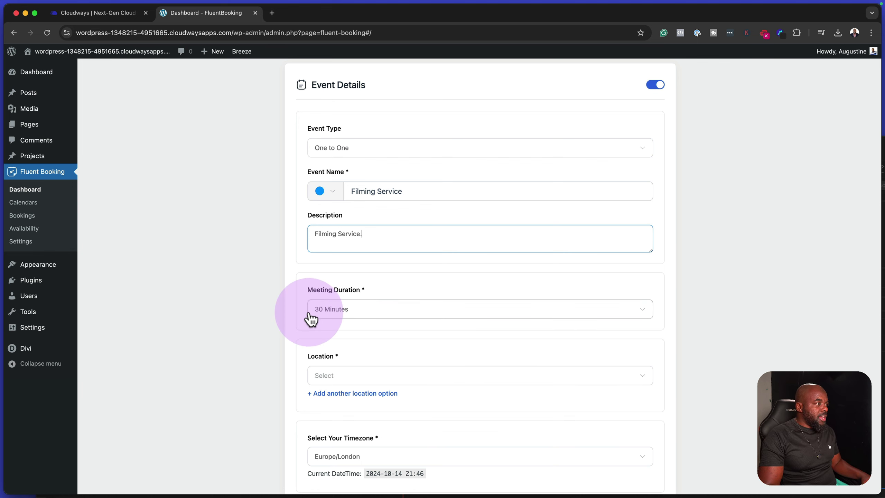
click(371, 314)
click(365, 365)
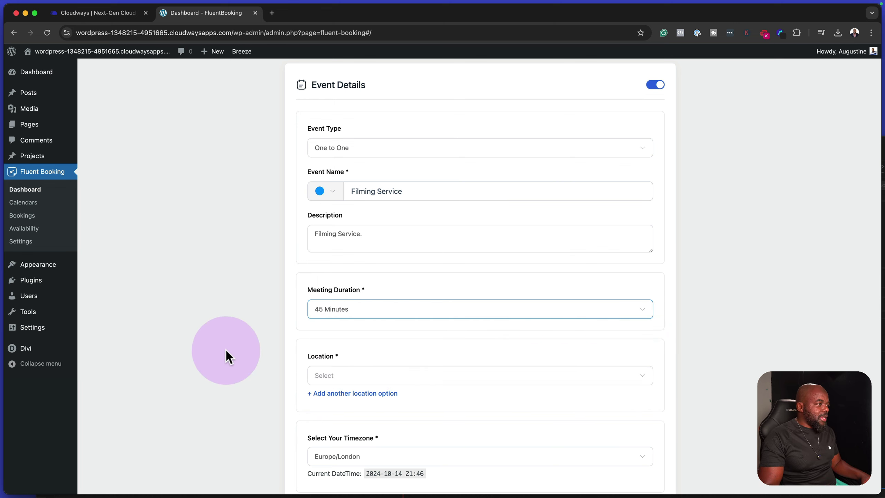
Choose Google Meet as the event location and continue to the availability setup.
scroll(287, 346, down, 1)
scroll(288, 339, down, 3)
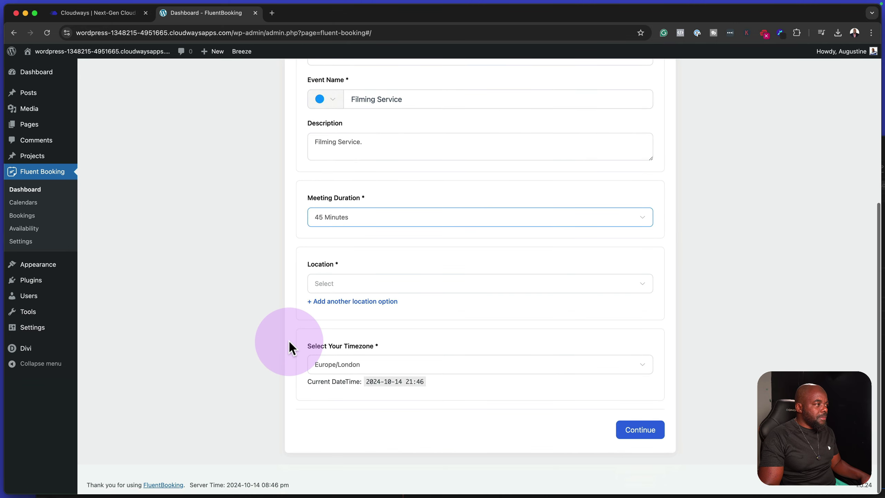
click(355, 283)
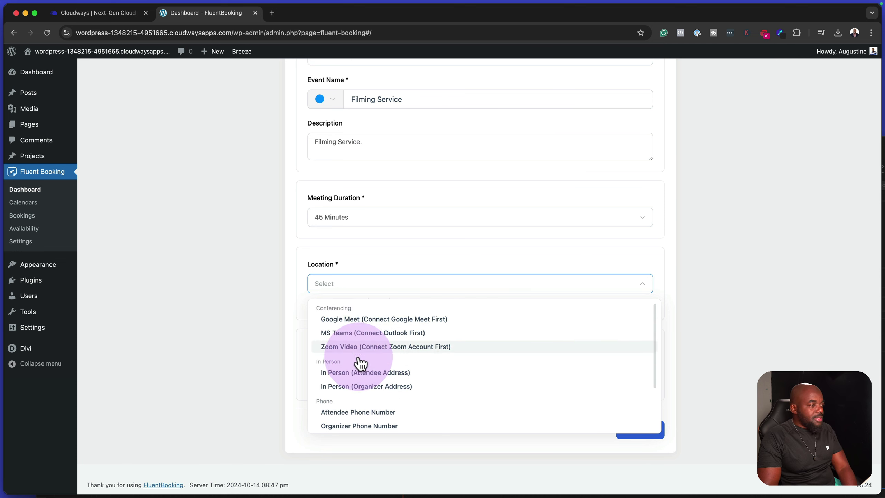
click(358, 324)
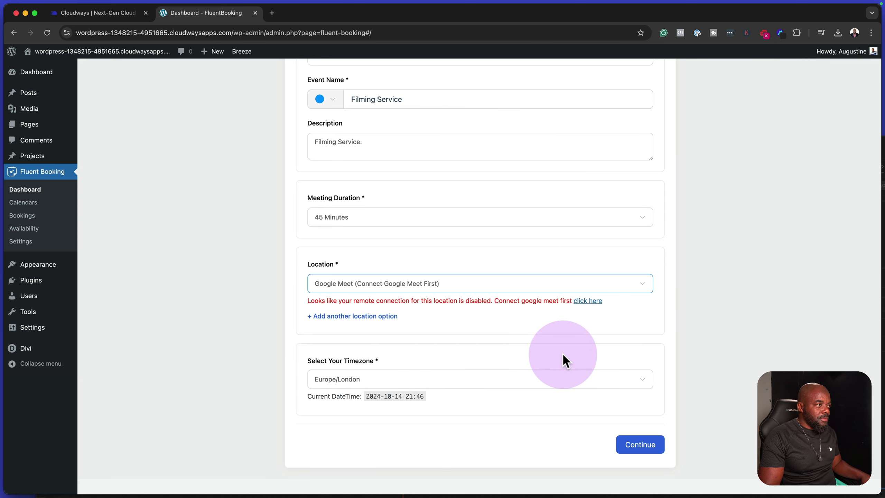
scroll(606, 369, down, 1)
click(644, 434)
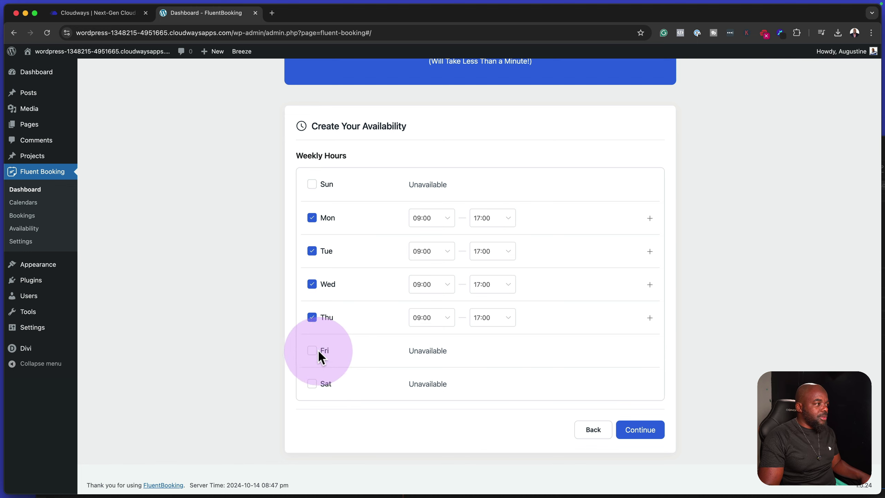
Add a second Thursday time slot running from 14:00 to 17:30 to the weekly hours.
click(650, 318)
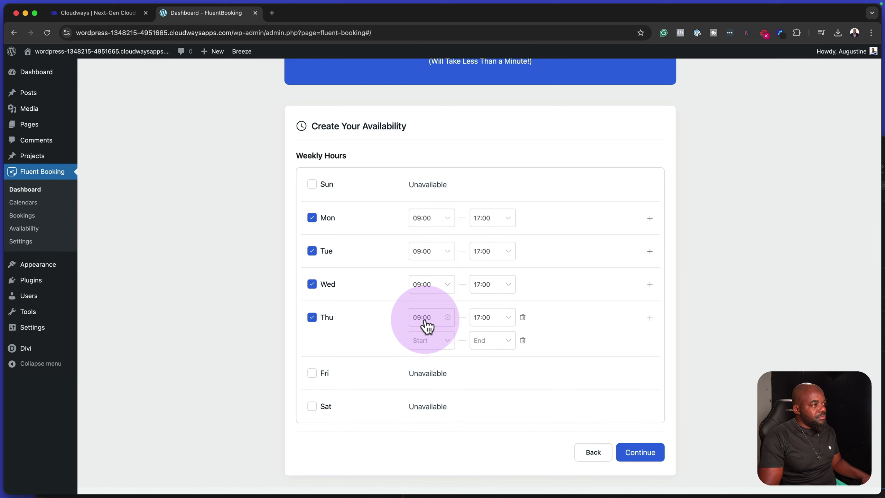
click(449, 347)
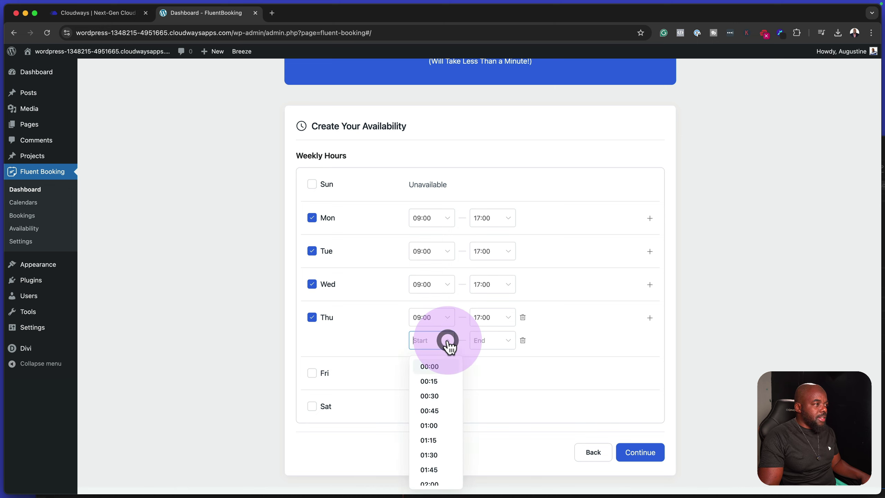
scroll(444, 423, down, 10)
scroll(444, 434, down, 10)
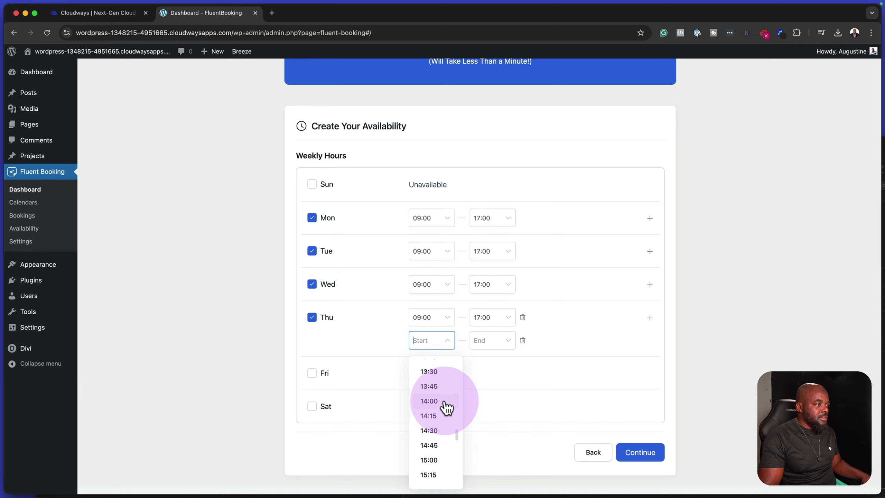
click(442, 402)
click(510, 341)
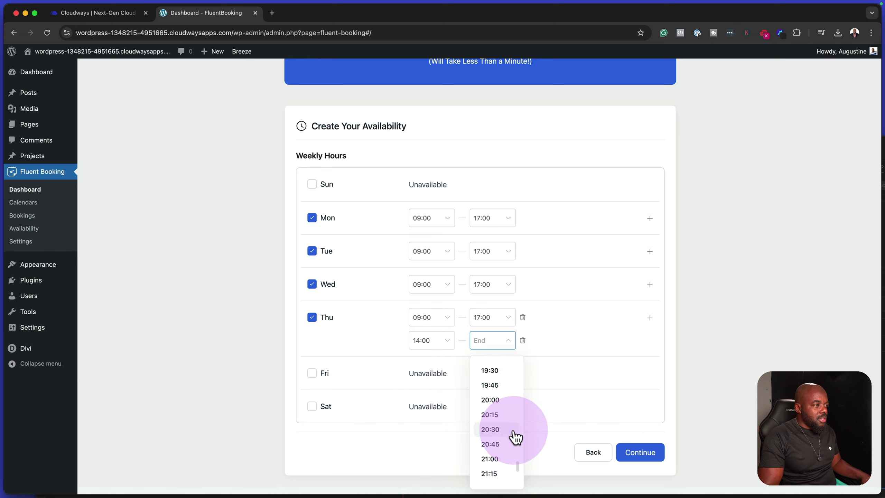
scroll(503, 421, up, 1)
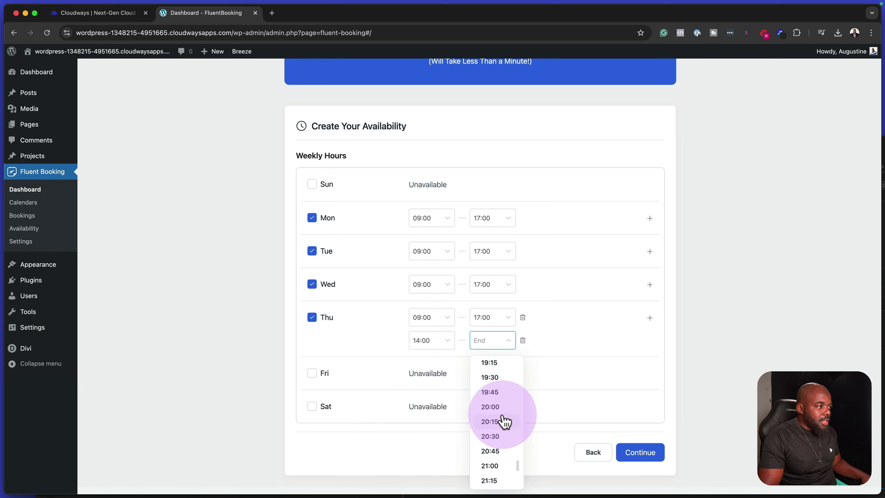
scroll(502, 400, up, 8)
click(498, 379)
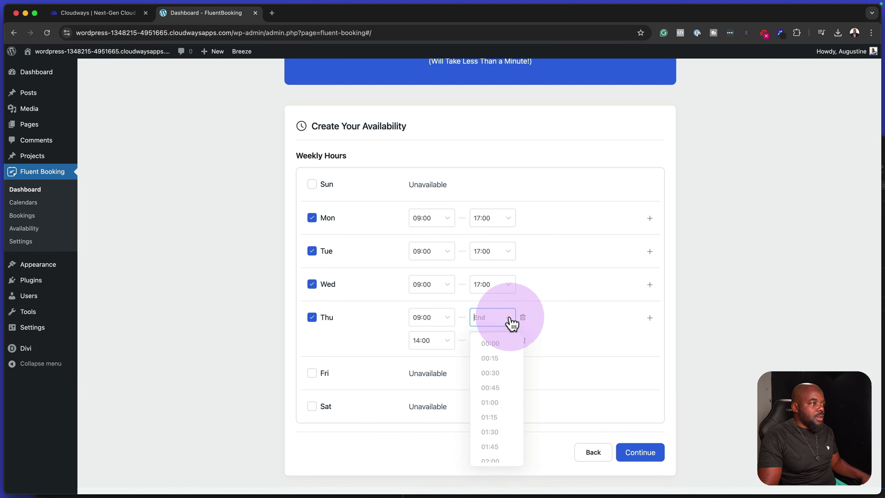
Set the first Thursday slot's end time to 12:00 and continue to the full event settings.
scroll(494, 376, down, 10)
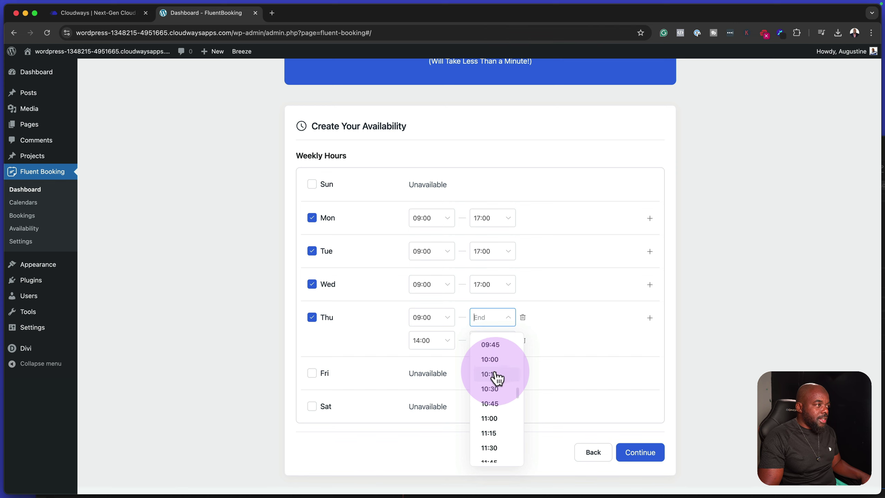
scroll(496, 377, down, 2)
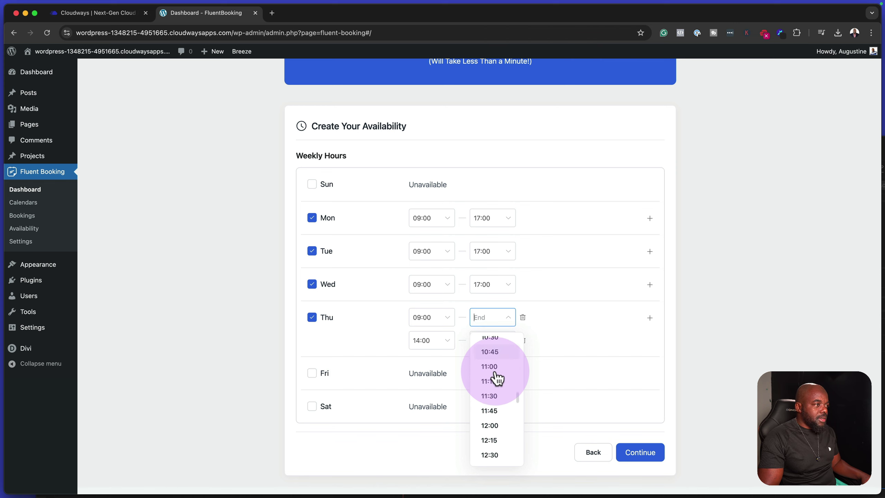
scroll(495, 379, down, 2)
click(489, 406)
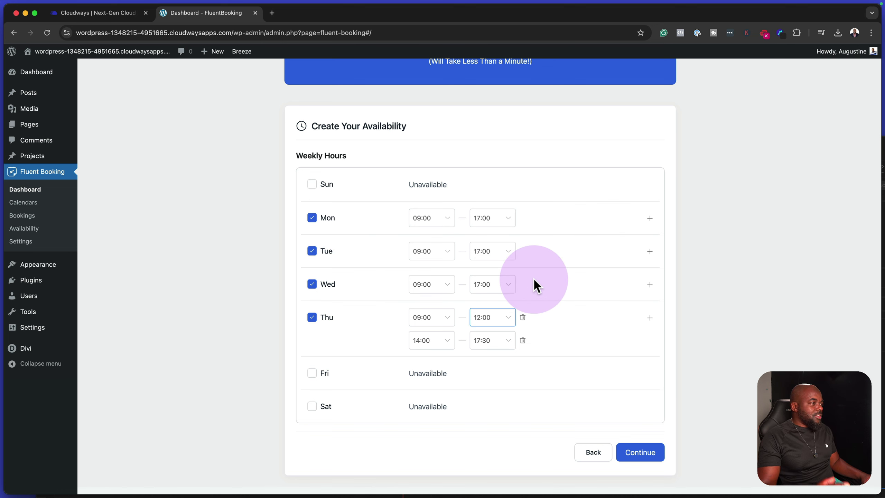
click(652, 455)
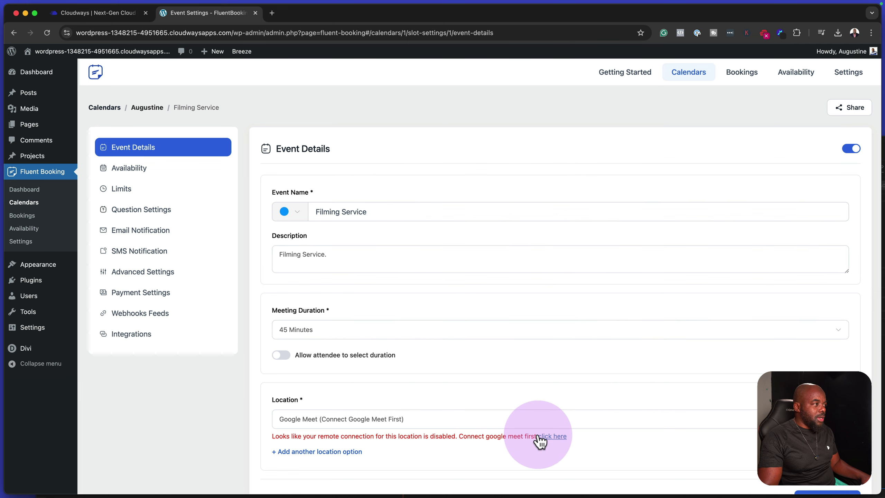
In the event's availability settings, limit the range invitees can schedule to within 23 future days.
click(286, 355)
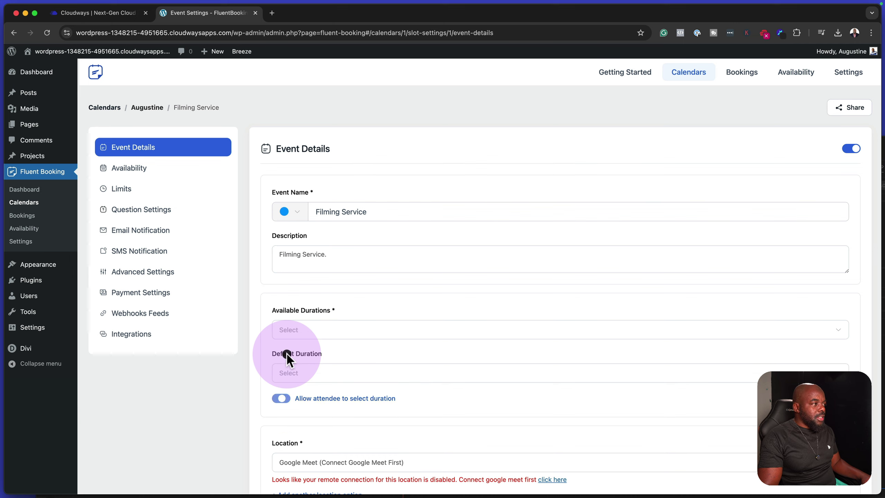
click(279, 398)
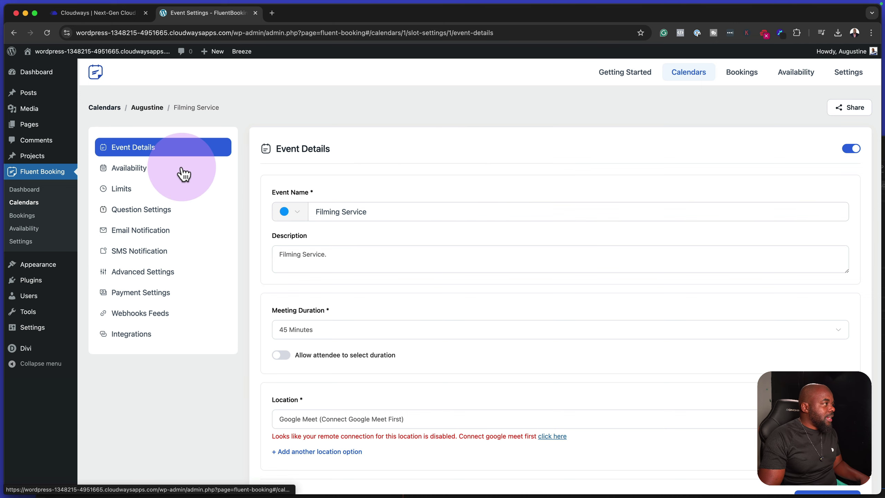
click(138, 174)
scroll(477, 244, down, 2)
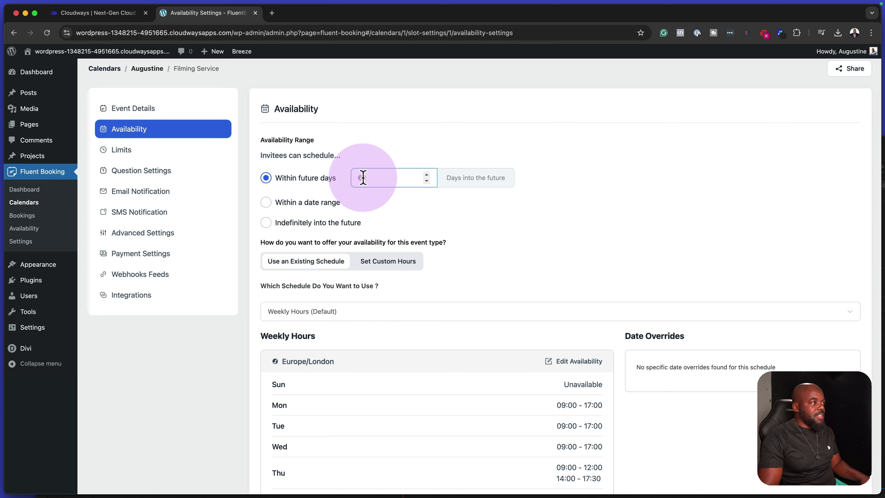
drag(363, 178, 348, 179)
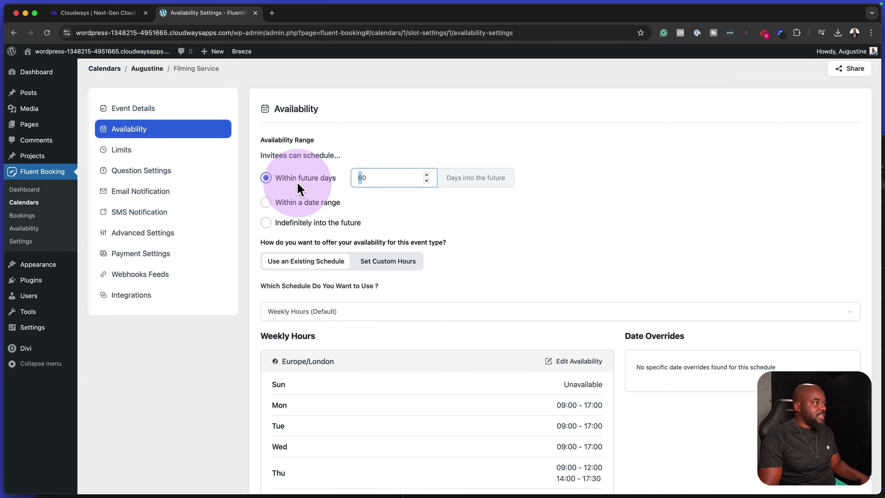
key(Delete)
key(Delete)
text(23)
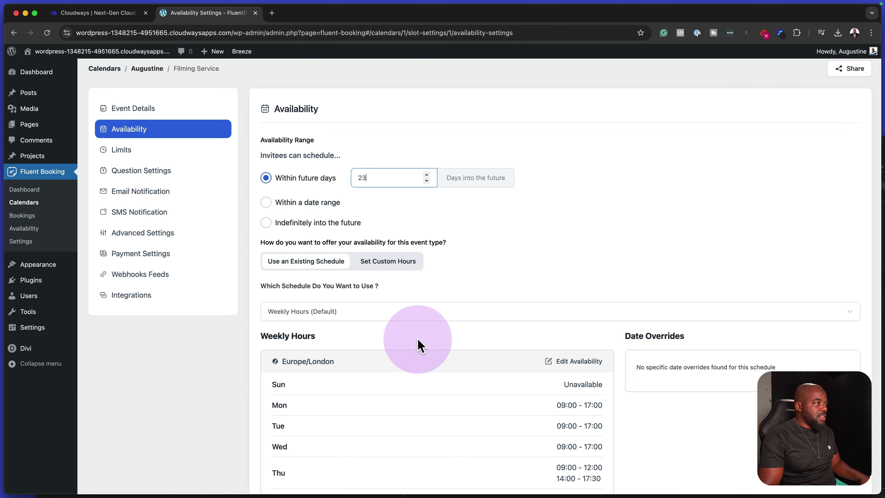
In the event's limits, set the buffer time to 15 minutes both before and after the event.
scroll(416, 345, down, 3)
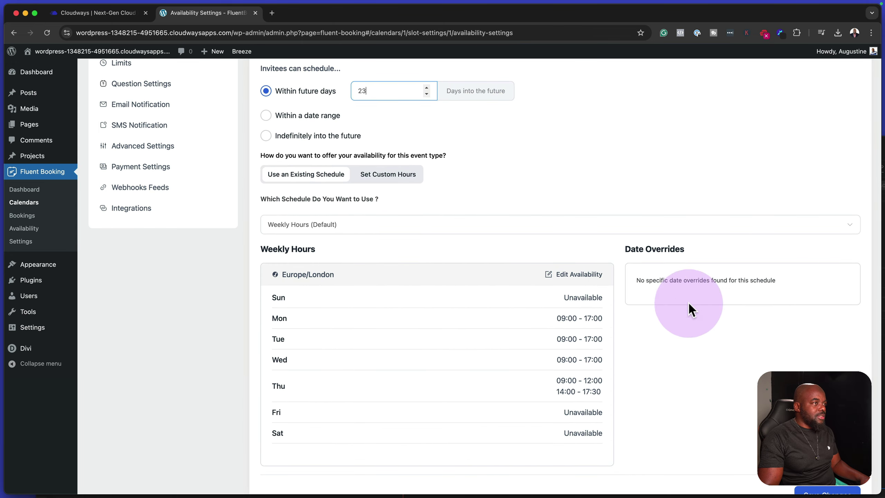
scroll(400, 255, up, 2)
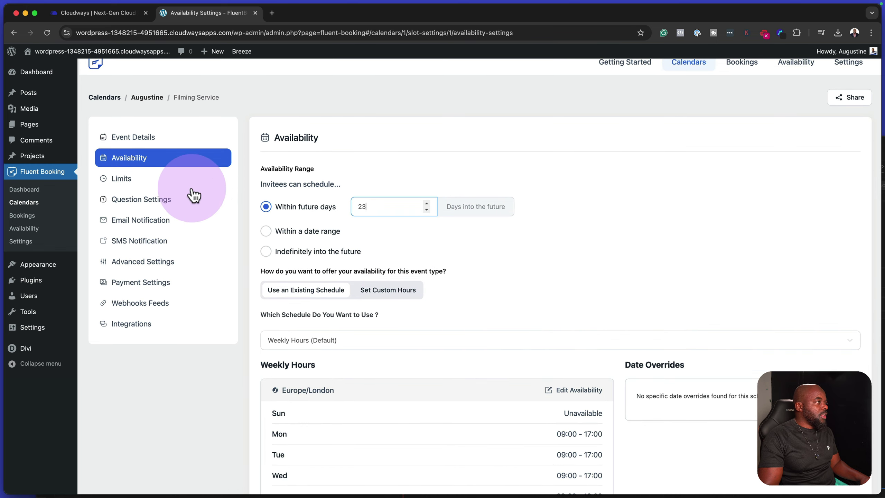
click(178, 183)
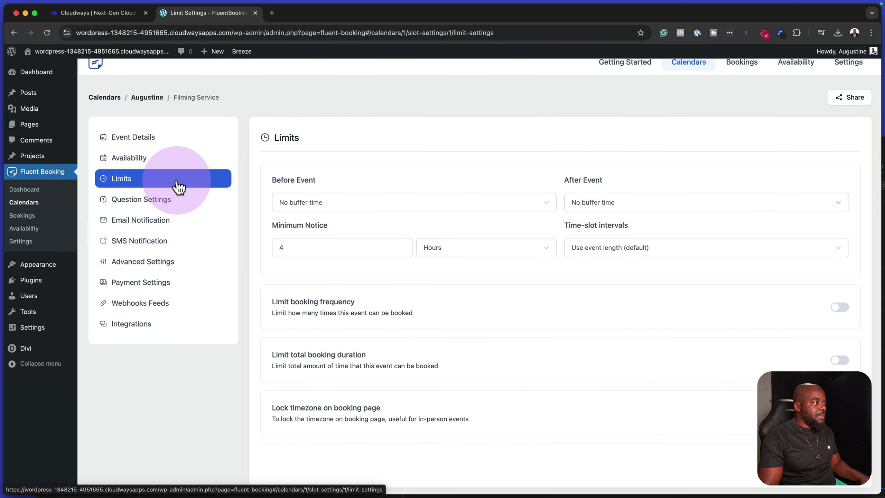
click(336, 205)
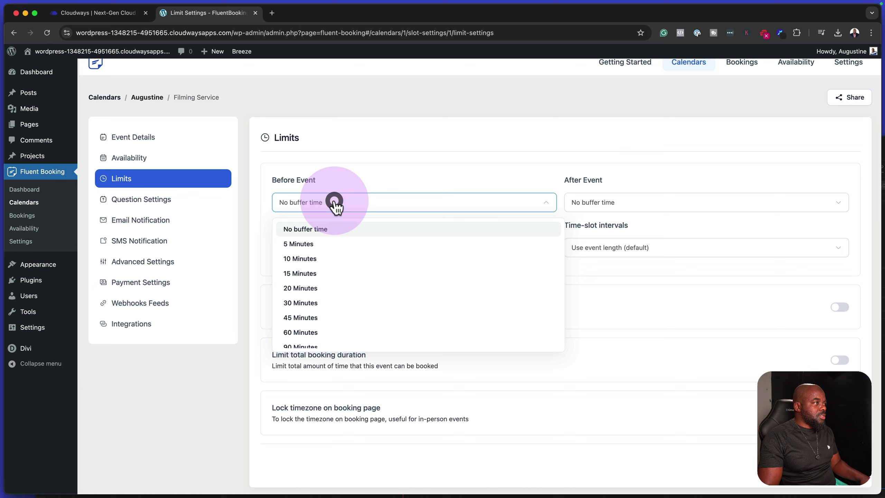
click(335, 274)
click(645, 208)
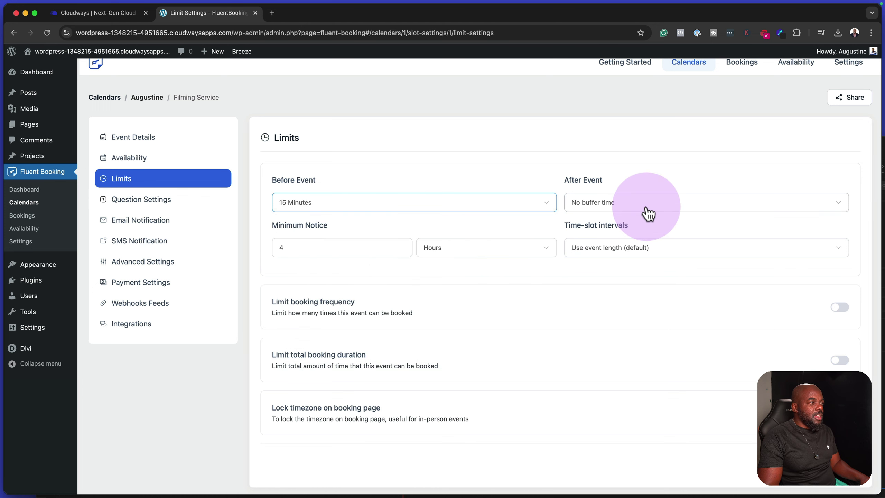
click(635, 279)
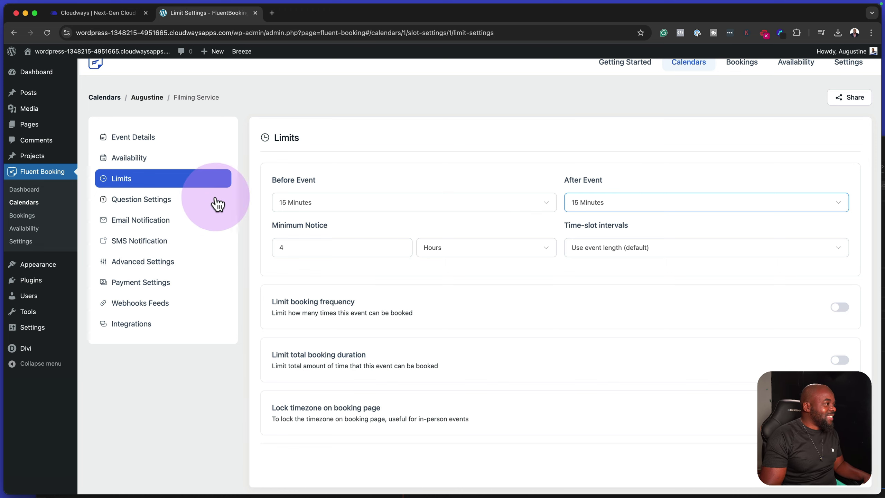
Review the event's question settings, email notifications, SMS notifications and advanced settings.
click(180, 208)
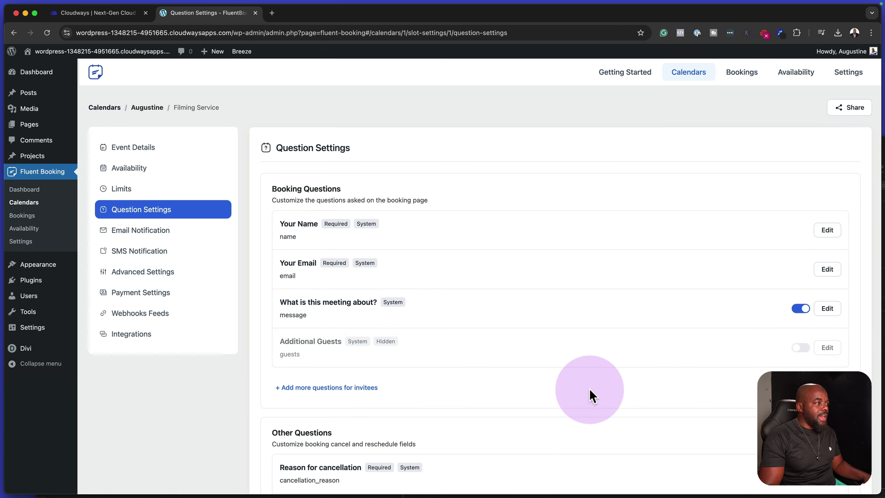
scroll(589, 387, down, 3)
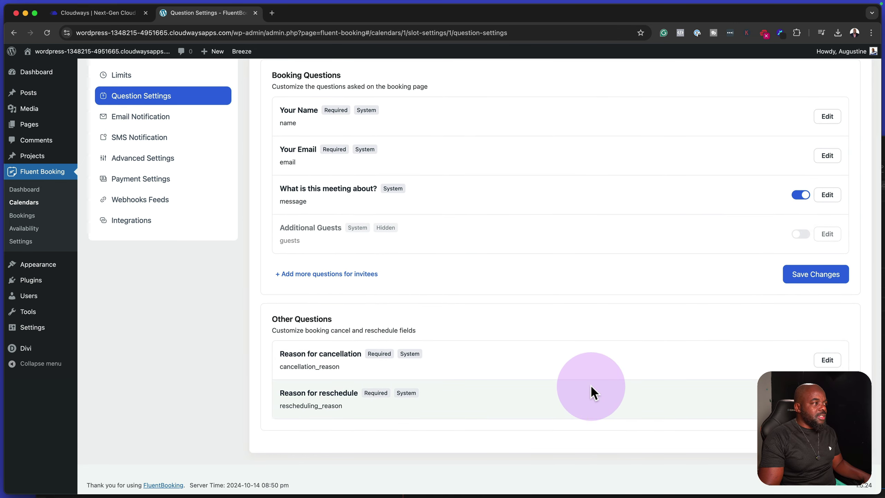
scroll(590, 385, up, 3)
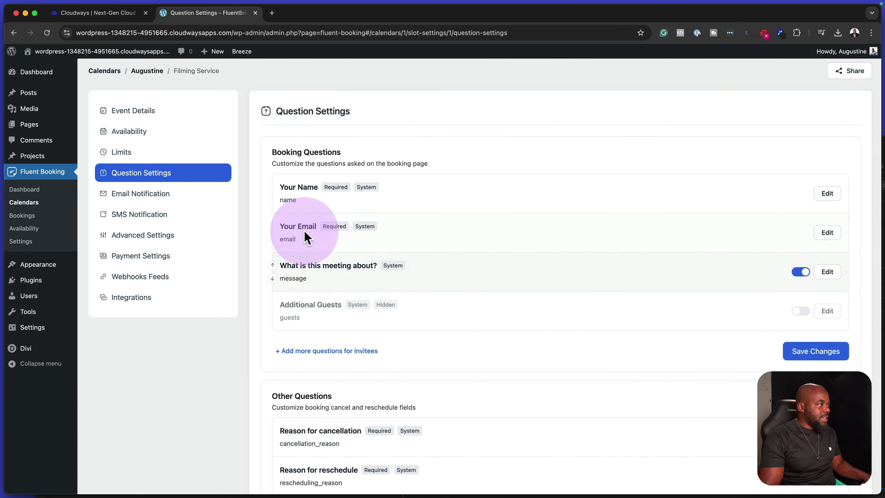
click(169, 194)
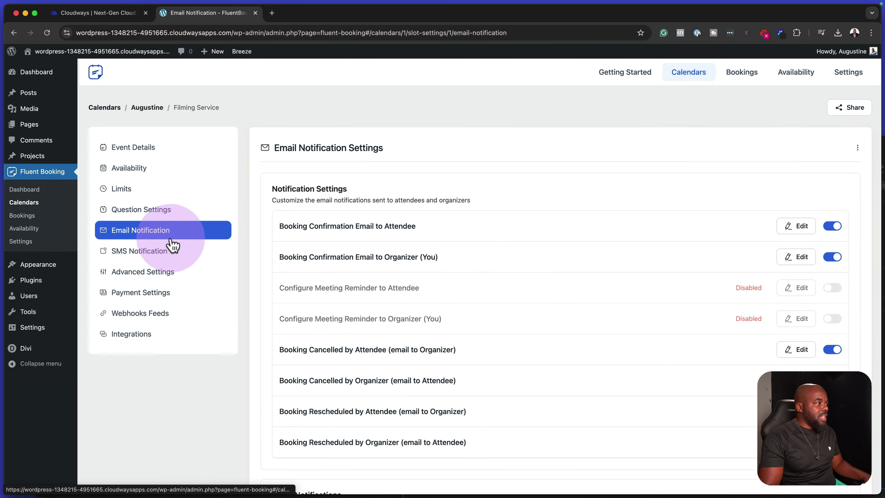
click(176, 253)
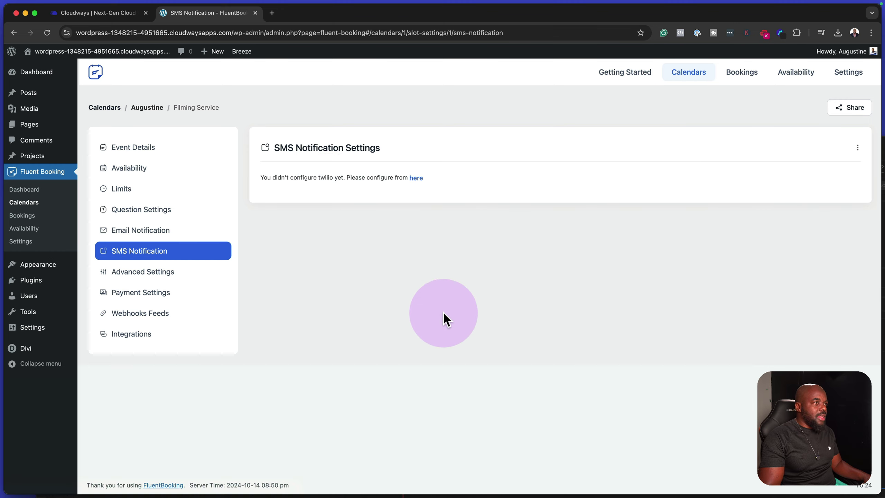
click(143, 272)
scroll(143, 272, down, 6)
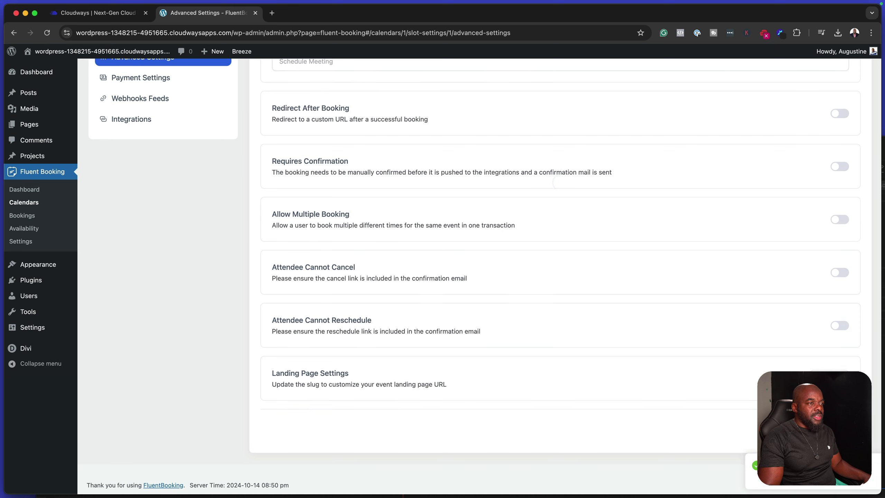
scroll(20, 198, up, 2)
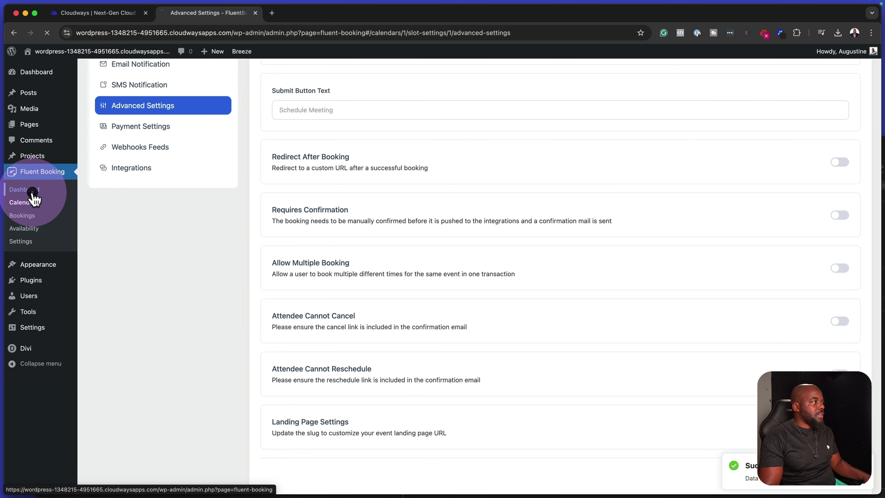
Copy the shortcode of the Filming Service event from the FluentBooking calendars.
click(25, 190)
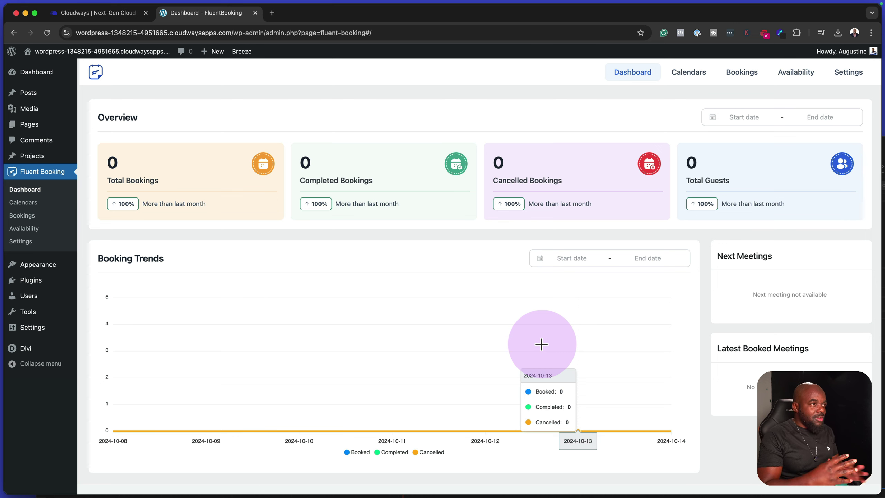
click(707, 78)
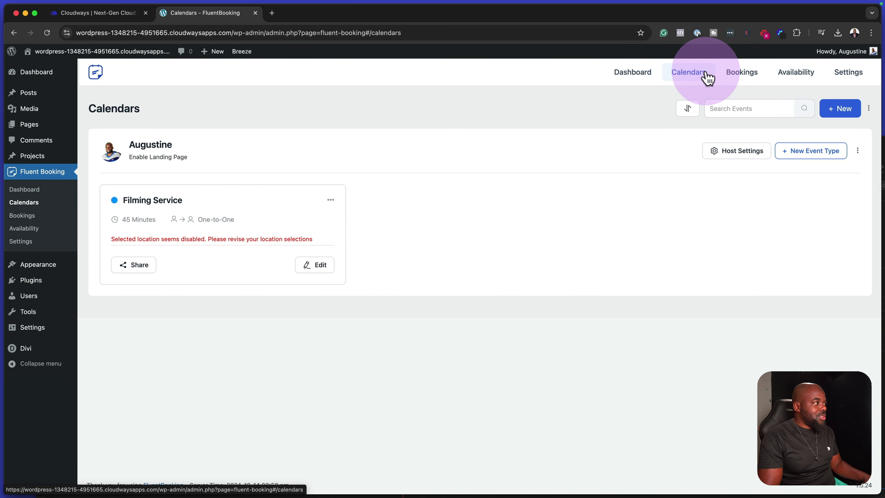
click(142, 268)
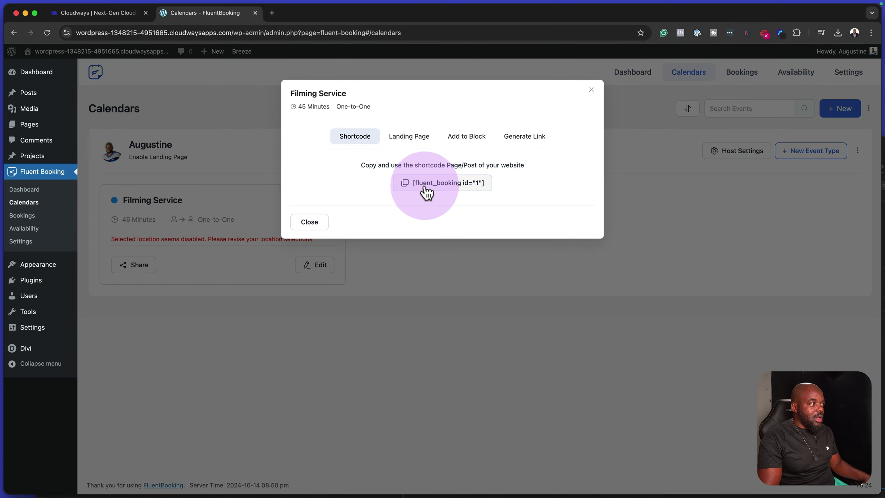
click(405, 184)
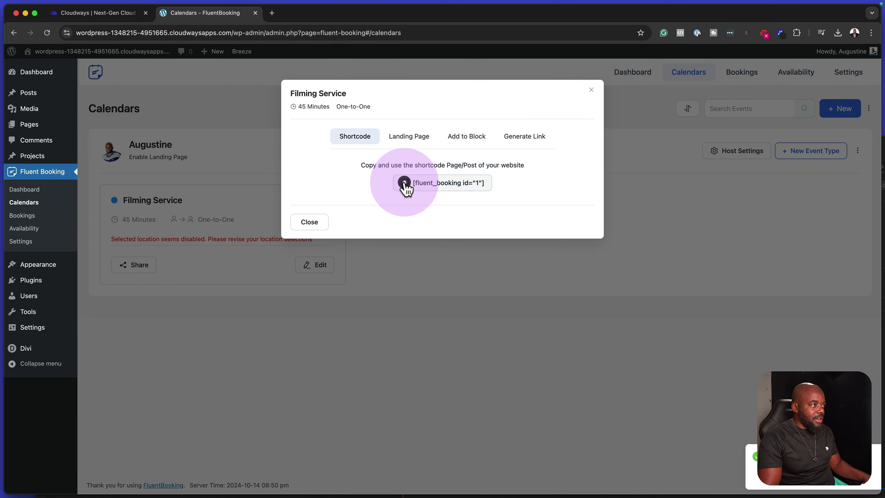
click(592, 90)
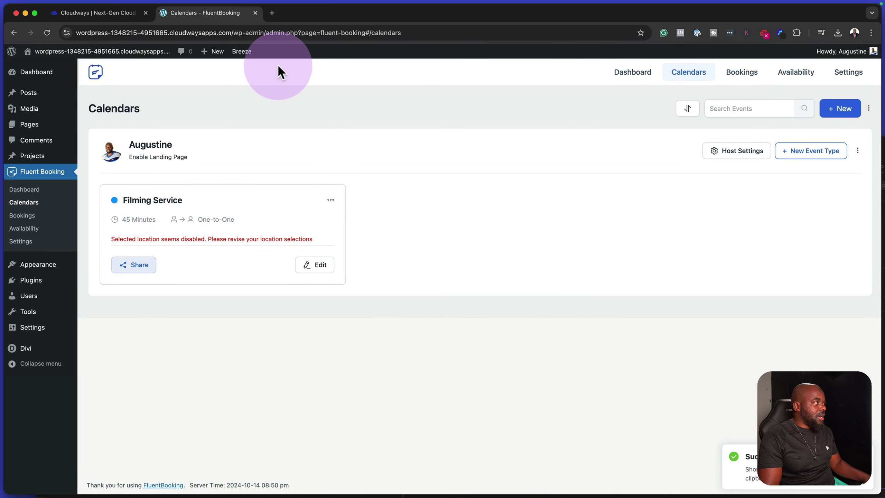
Open the Booking page in the Divi visual builder and replace the body text's first placeholder paragraph with [fluent_booking id="1"].
mouse_move(58, 125)
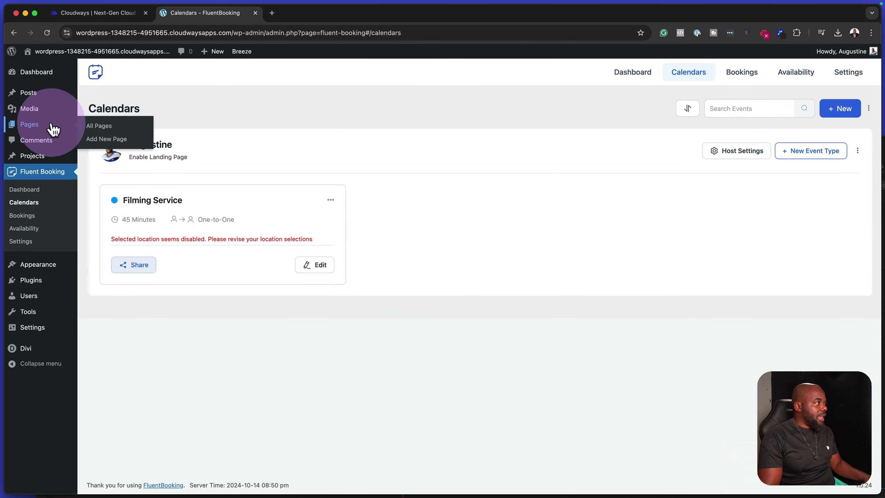
click(98, 126)
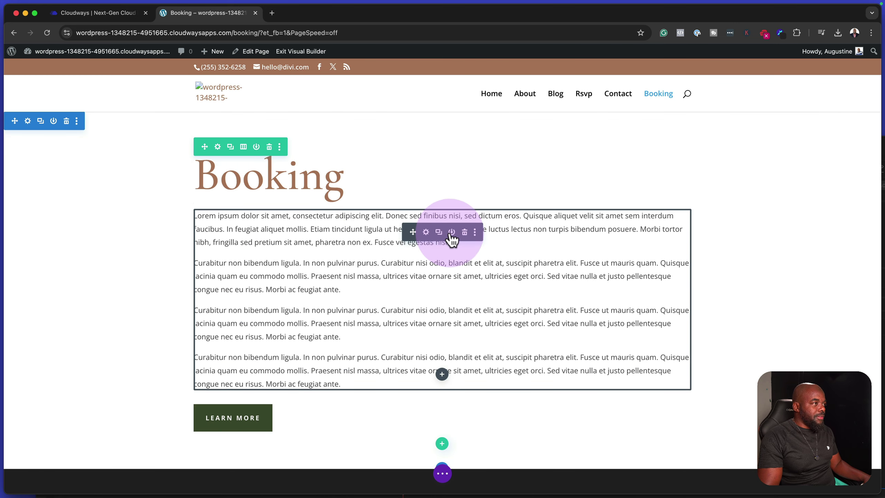
click(427, 232)
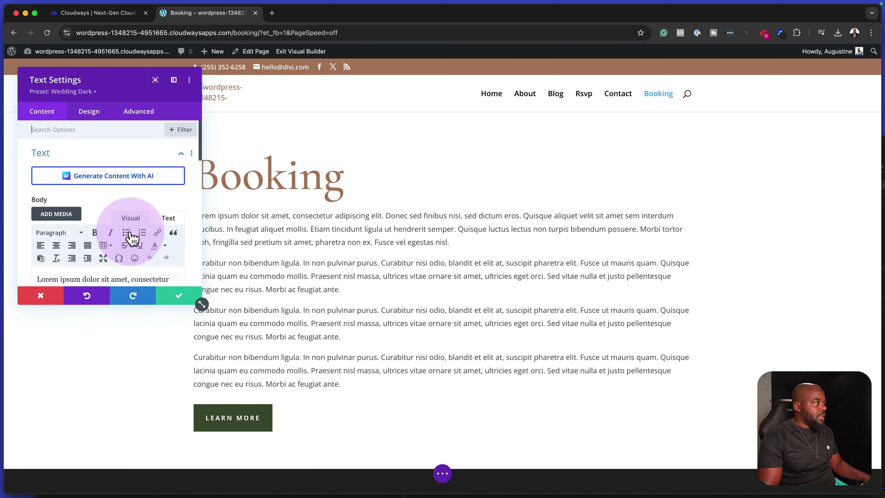
scroll(146, 258, down, 2)
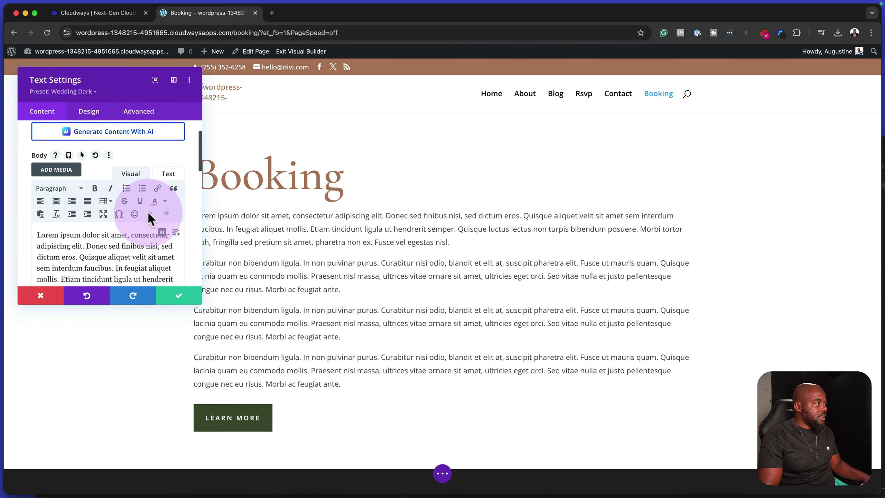
click(168, 174)
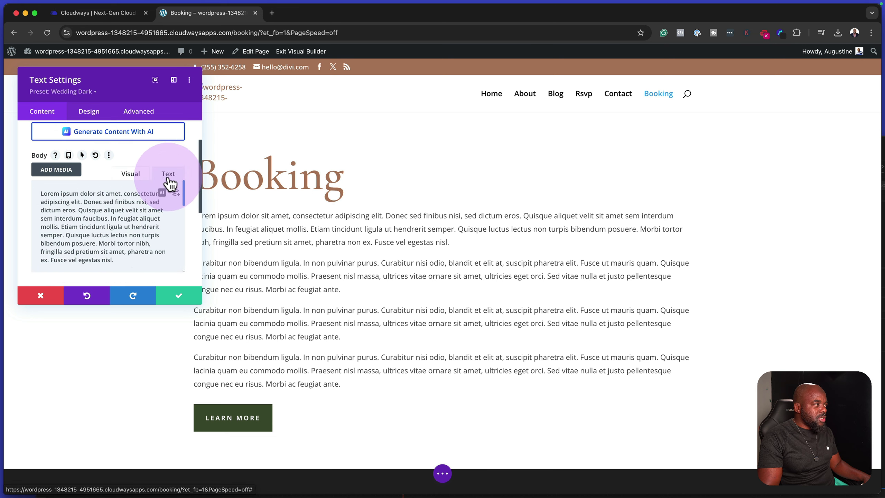
click(118, 245)
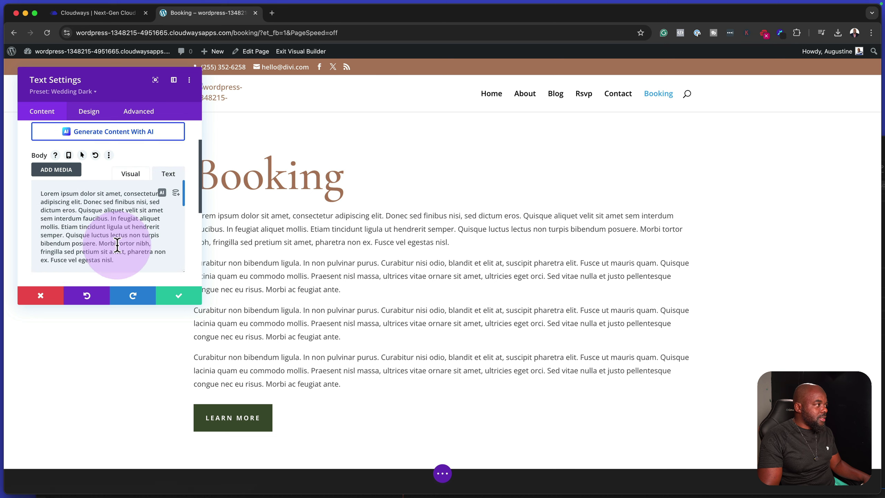
click(121, 264)
drag(121, 264, 5, 194)
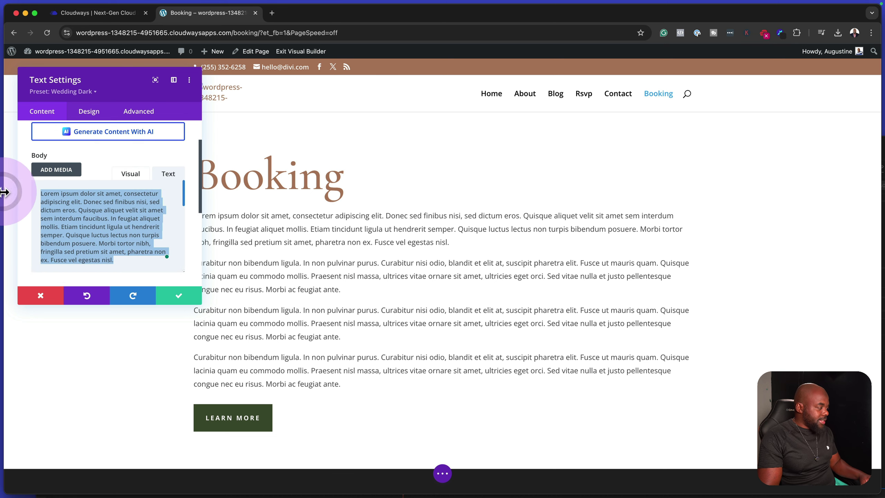
key(super+v)
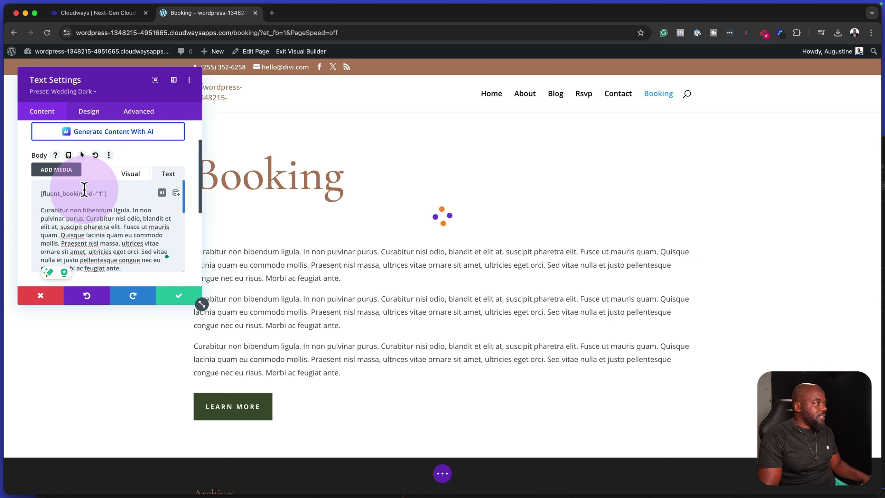
Remove the remaining placeholder paragraphs so the text module's body holds only [fluent_booking id="1"], and save the module.
drag(40, 210, 138, 271)
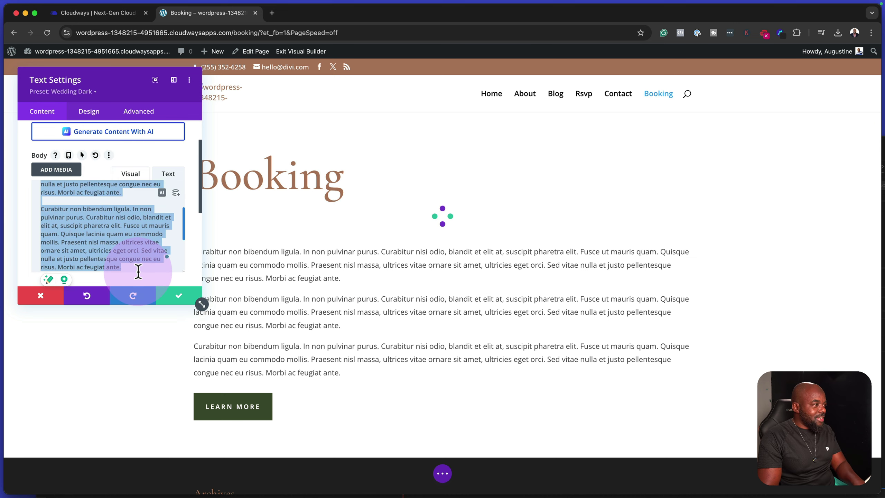
click(138, 270)
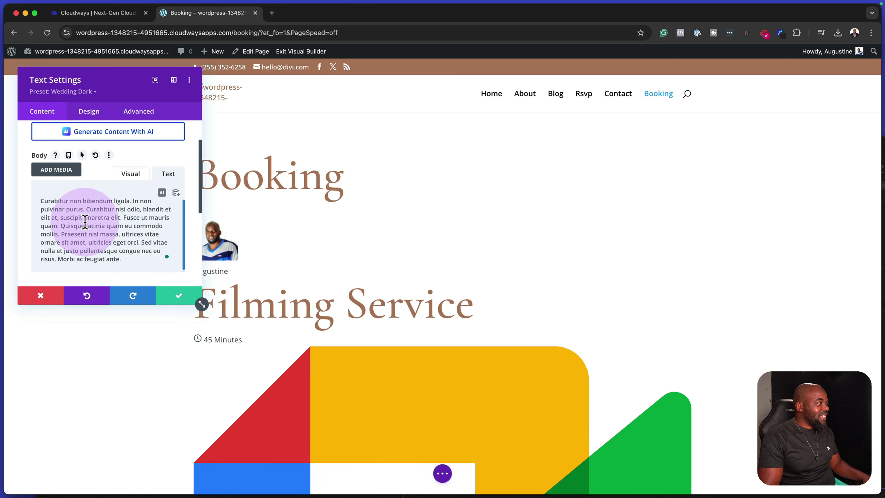
click(40, 201)
drag(38, 201, 138, 265)
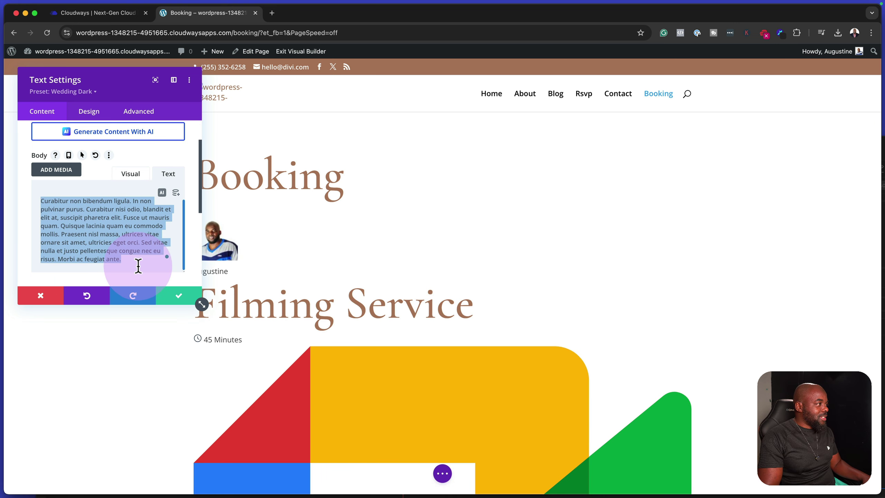
key(super+v)
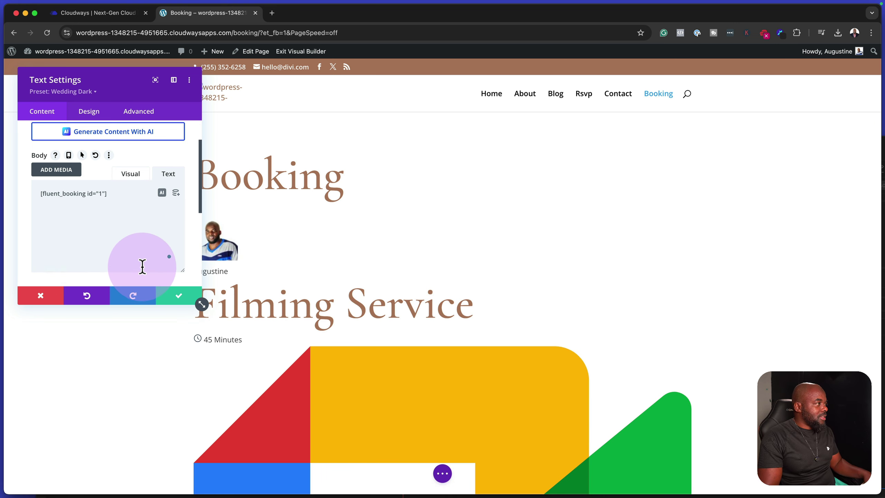
click(103, 227)
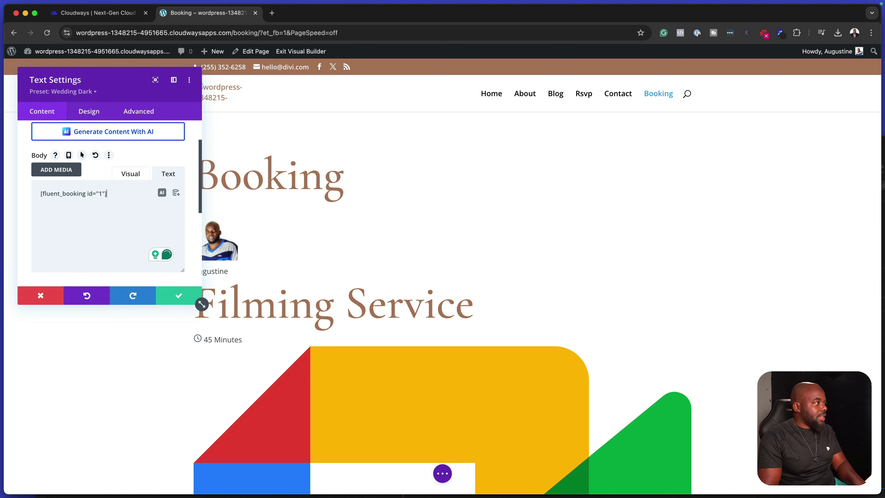
click(179, 297)
Delete the Learn More button module below the booking content and exit the visual builder to the live Booking page.
scroll(531, 334, down, 10)
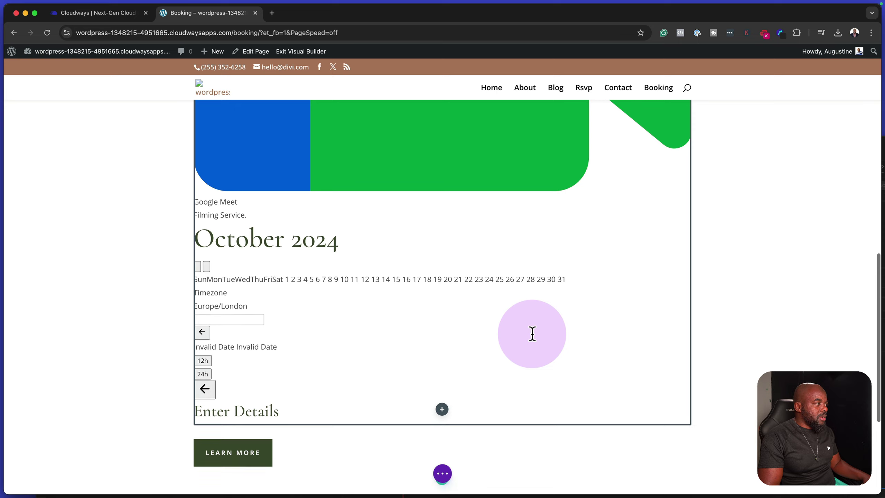
mouse_move(274, 277)
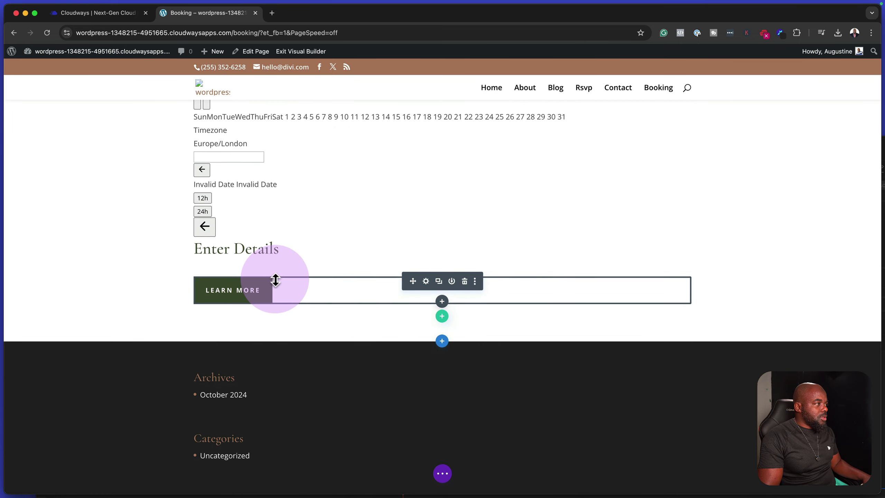
click(464, 282)
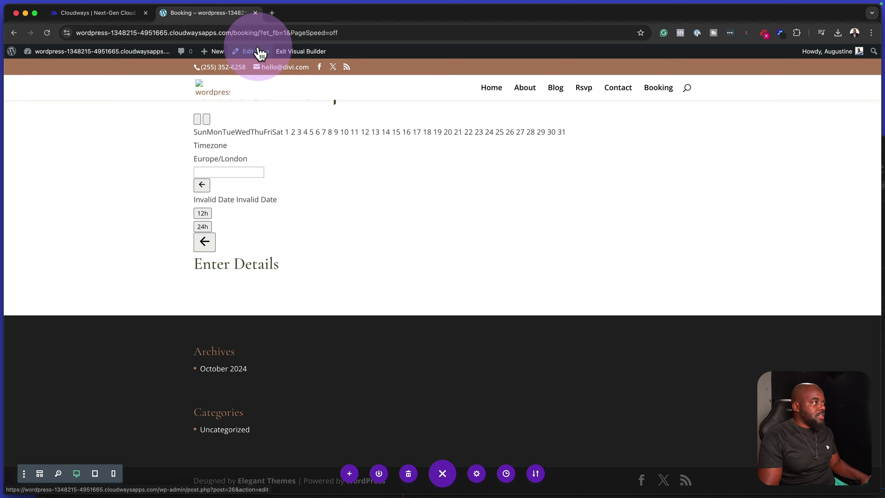
click(300, 53)
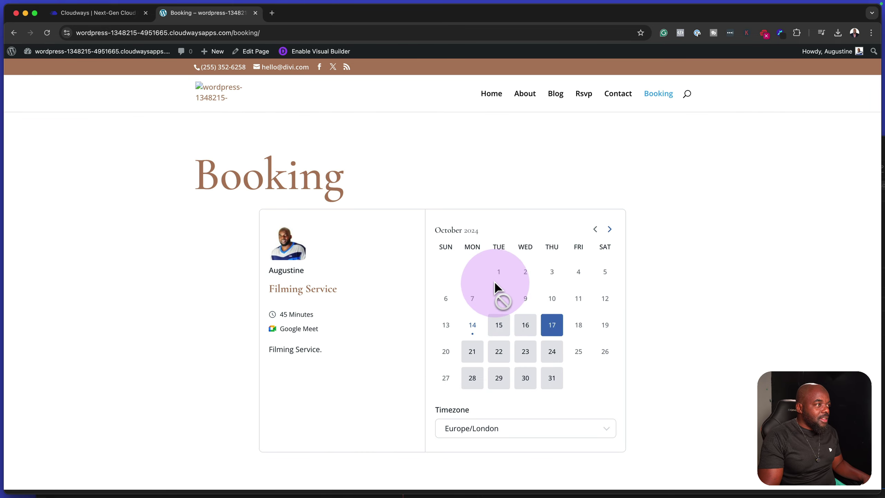
Check the embedded Filming Service calendar on the live Booking page by viewing the time slots for October 15 and October 17.
click(480, 351)
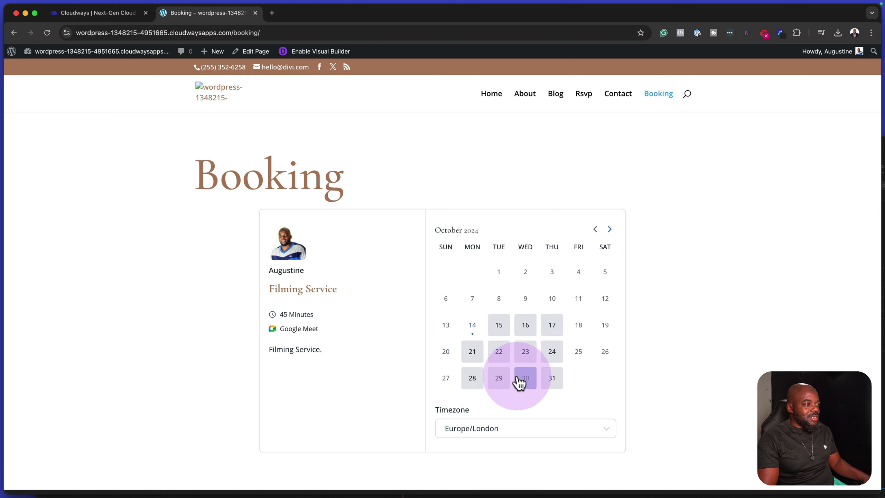
click(500, 328)
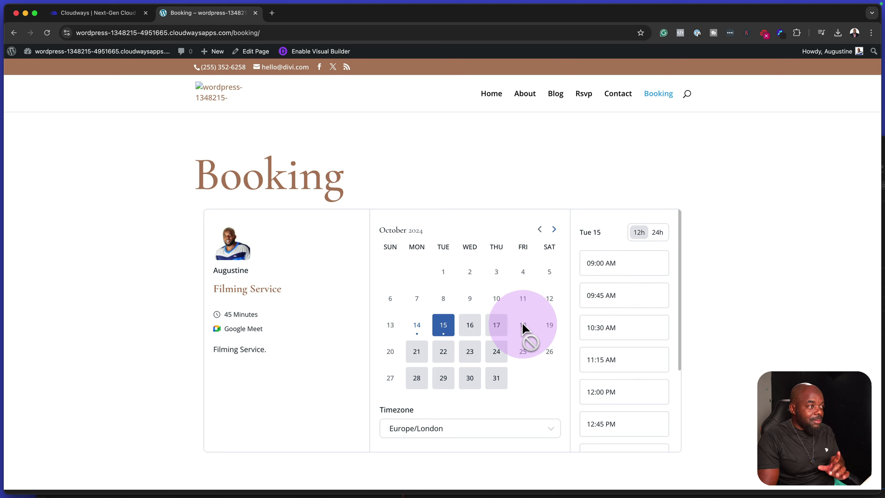
click(499, 328)
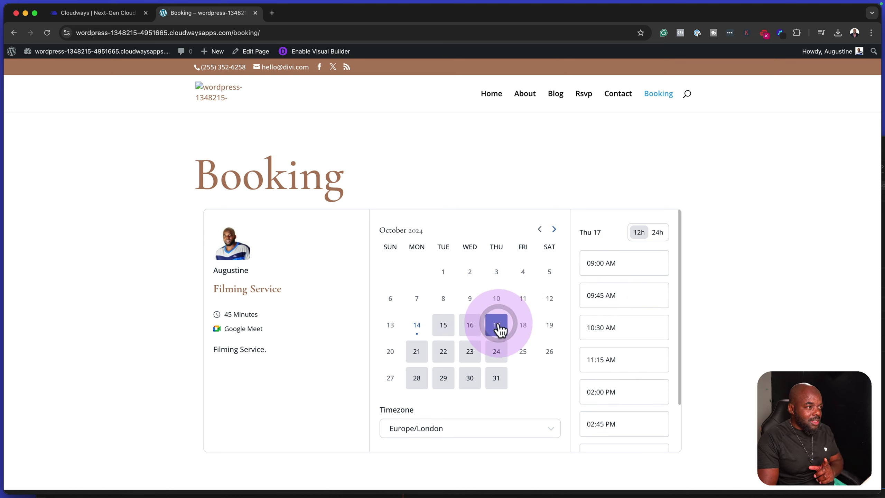
scroll(640, 345, down, 2)
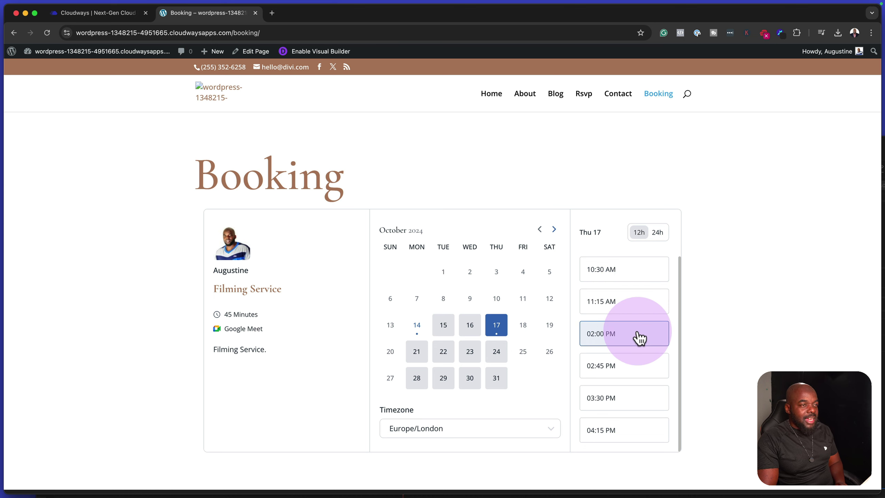
scroll(640, 338, down, 3)
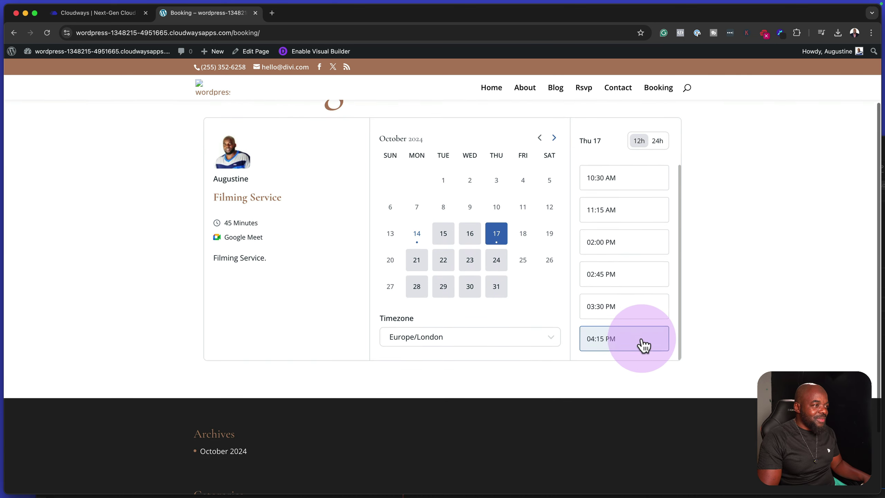
scroll(644, 345, up, 1)
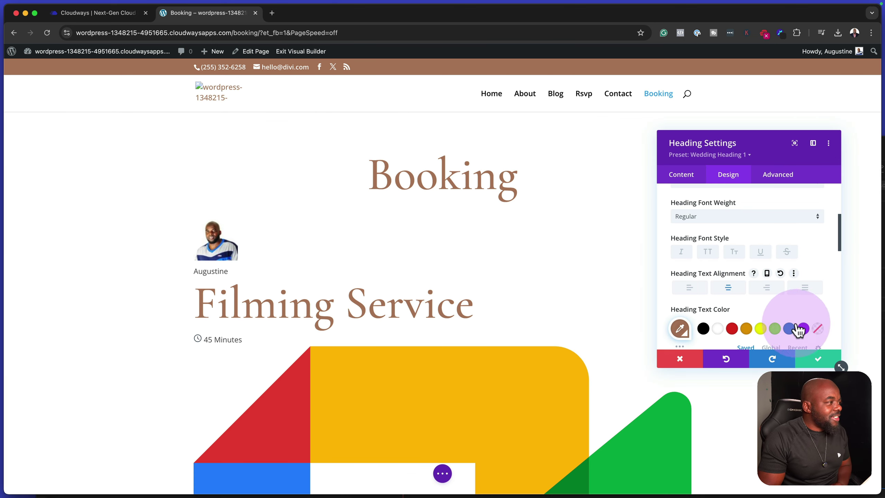
Save the centre-aligned Booking heading, then save the page while exiting the visual builder.
click(816, 359)
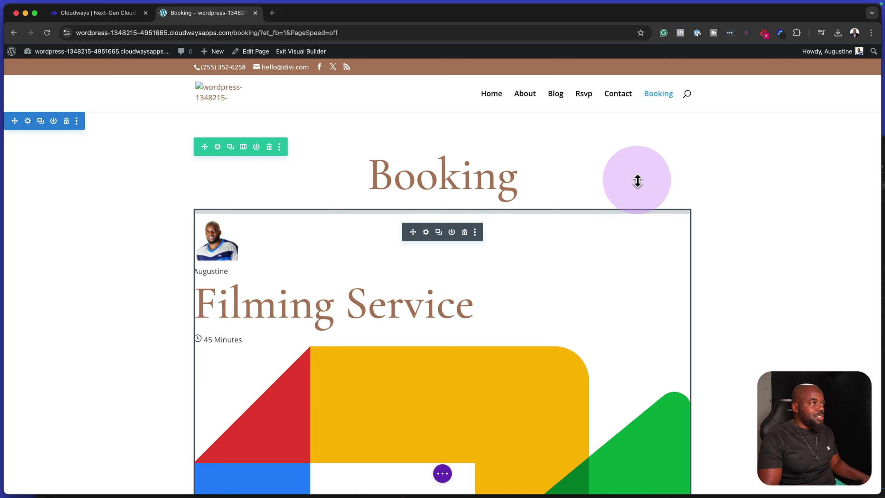
click(322, 51)
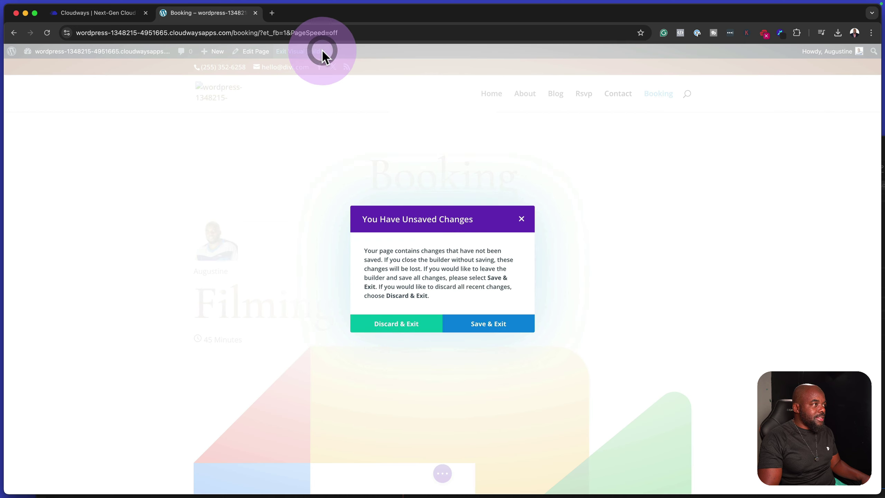
click(492, 324)
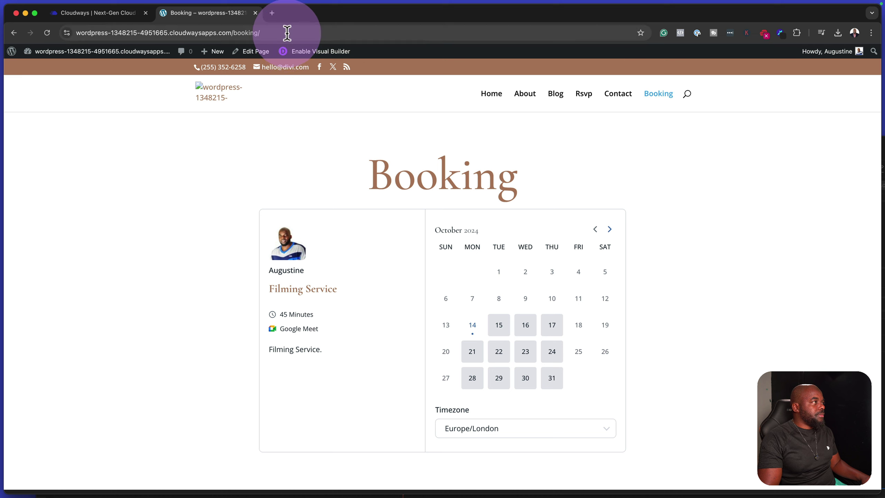
Copy the Booking page's URL and find the RSVP By June 16, 2025 button on the Home page.
click(286, 32)
key(cmd+c)
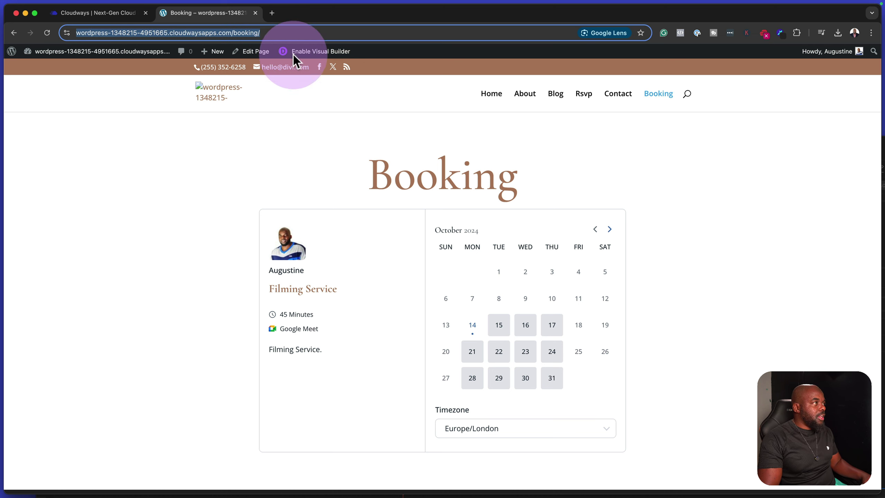
click(492, 95)
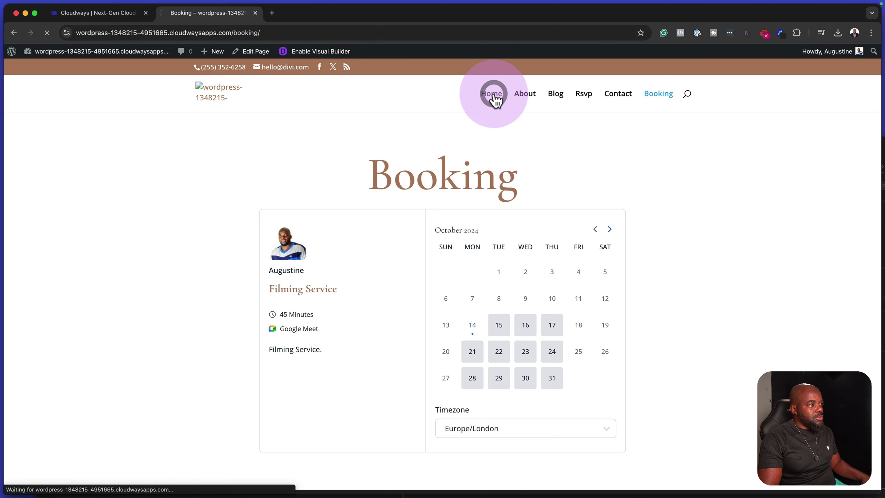
scroll(329, 256, down, 9)
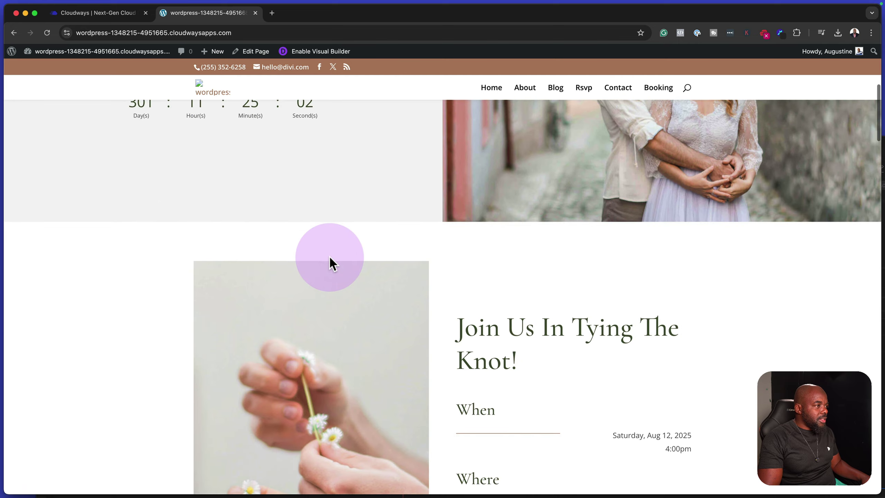
scroll(329, 258, down, 6)
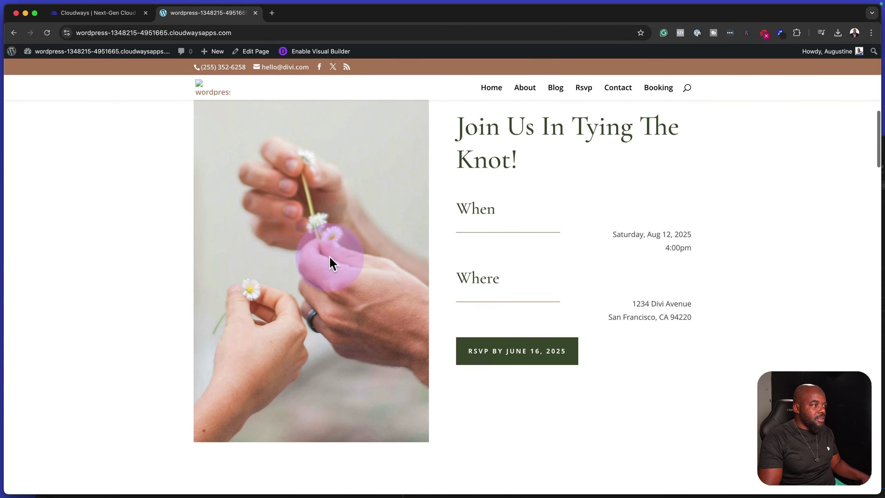
scroll(329, 256, down, 4)
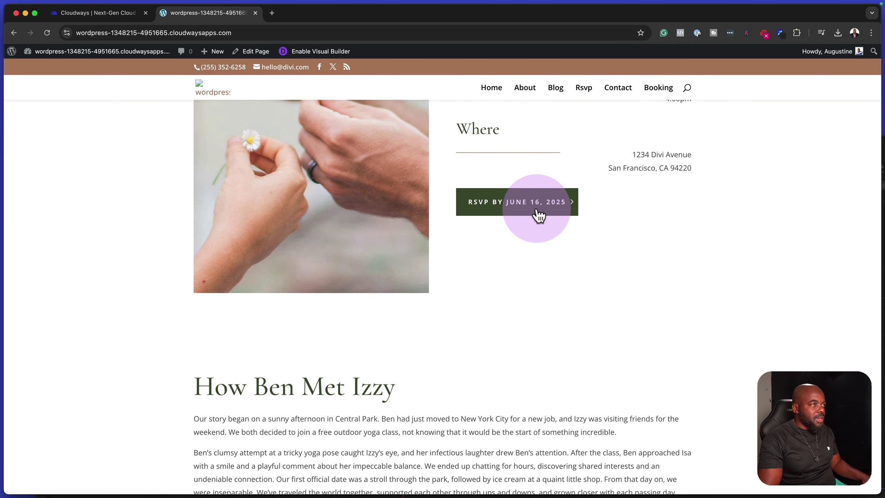
scroll(637, 276, up, 5)
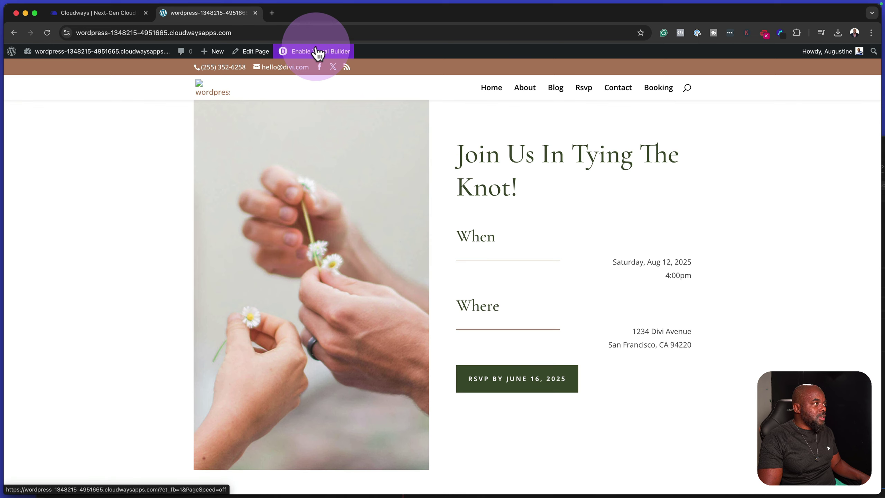
Open the Home page in the Divi visual builder and change the RSVP By June 16, 2025 button's text to BOOKINGS.
click(317, 52)
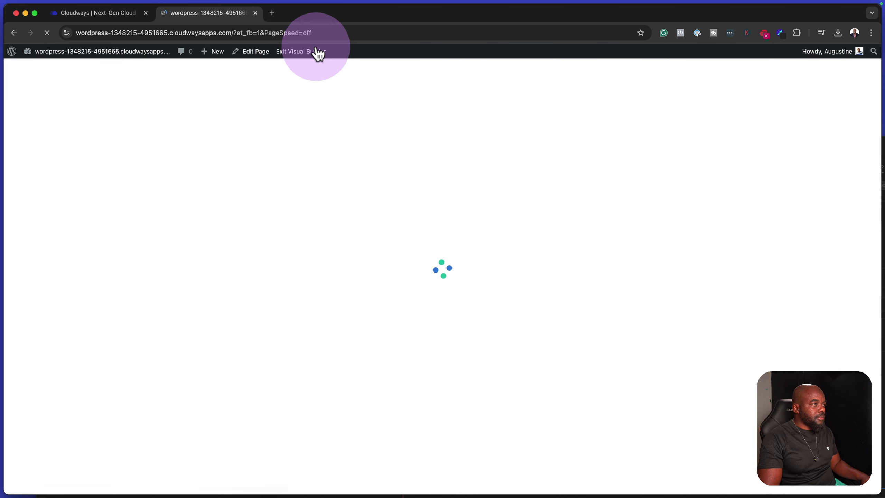
scroll(375, 159, down, 4)
click(517, 240)
triple_click(760, 276)
text(BOOKINGS)
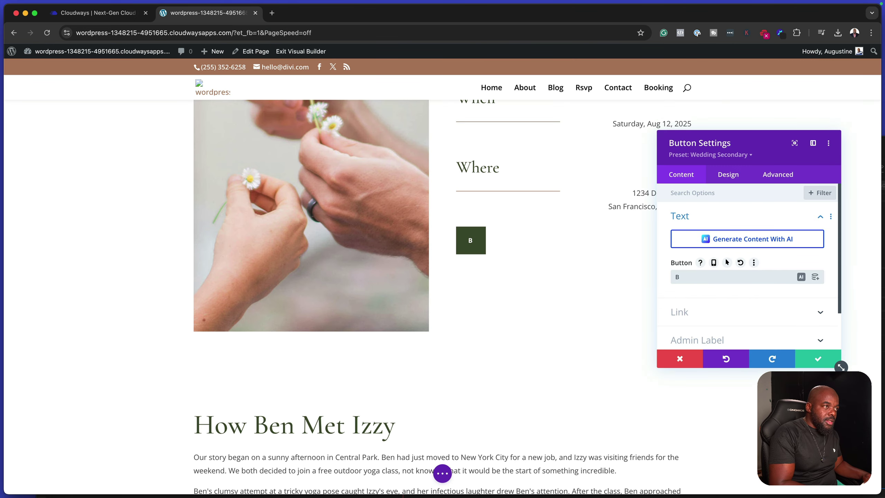
Set the BOOKINGS button's link URL to the copied Booking page address and save the module.
click(725, 314)
click(712, 229)
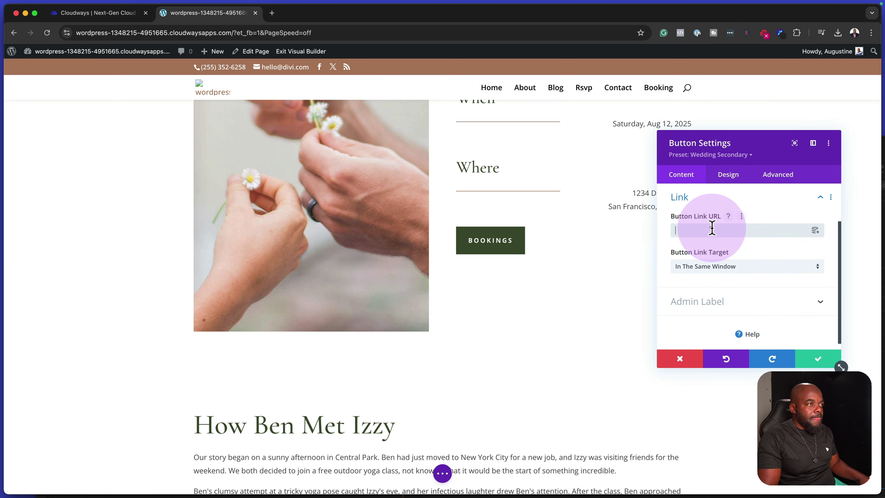
key(cmd+v)
click(829, 364)
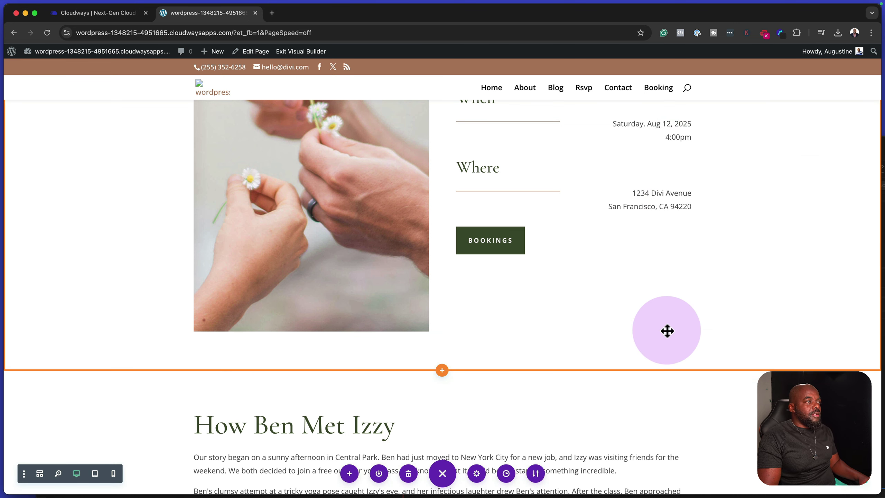
Open the hero section's large couple-names heading settings, dock them beside the page and expand the Heading Text design options.
scroll(667, 330, up, 5)
scroll(667, 330, up, 10)
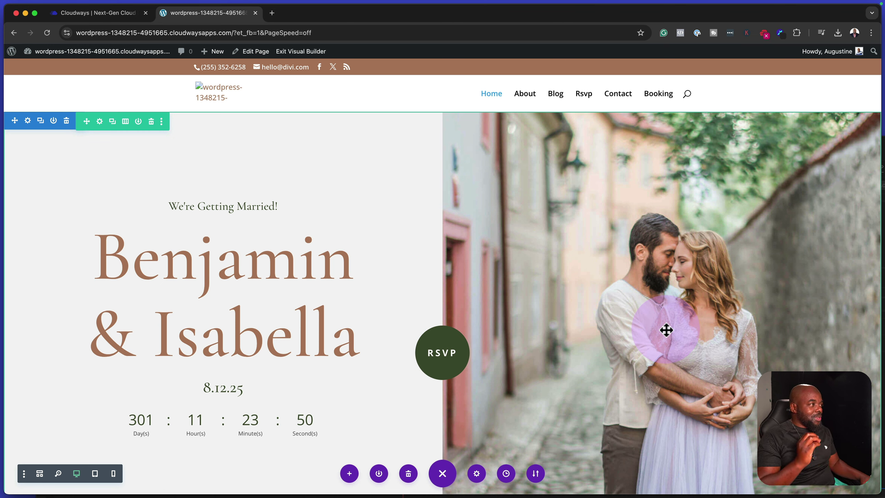
mouse_move(188, 243)
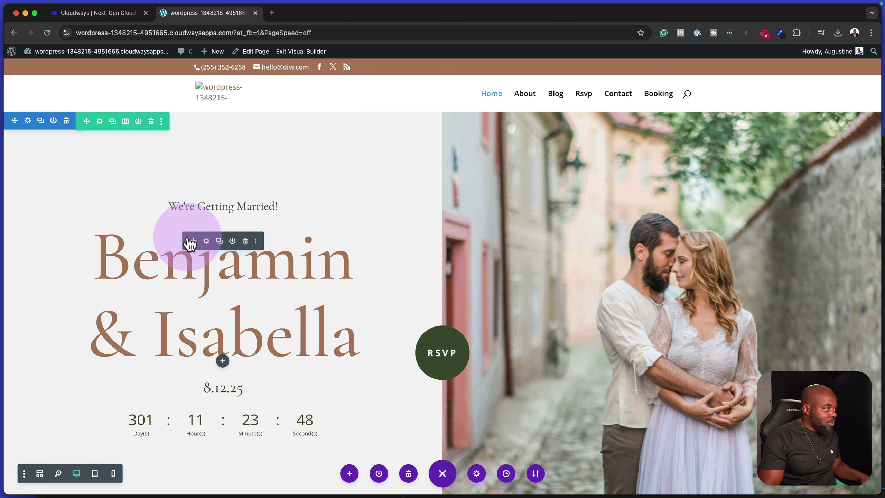
click(205, 240)
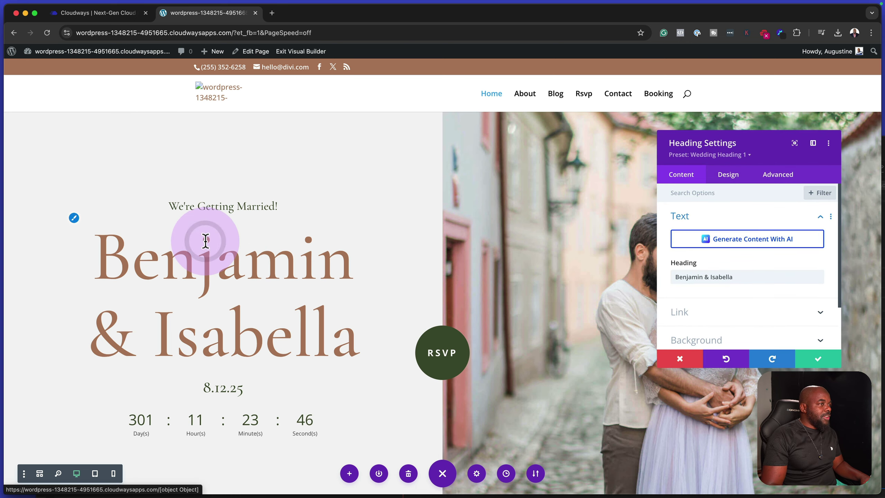
click(813, 144)
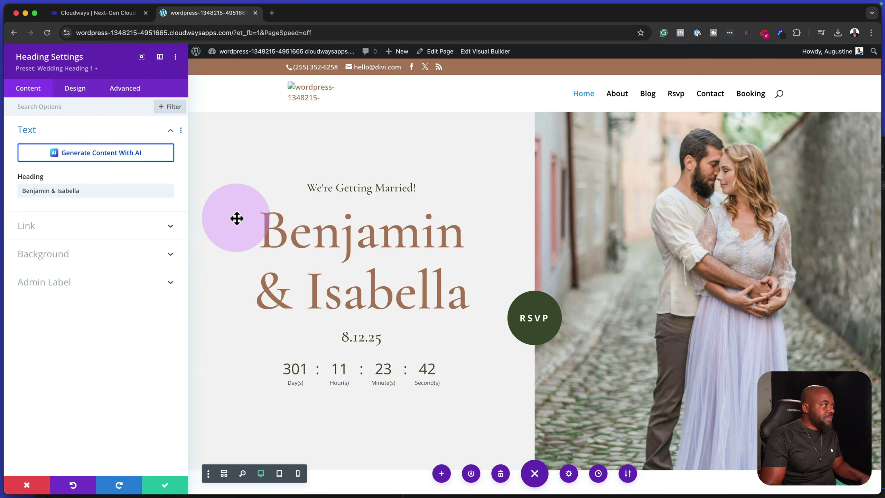
click(75, 88)
click(50, 166)
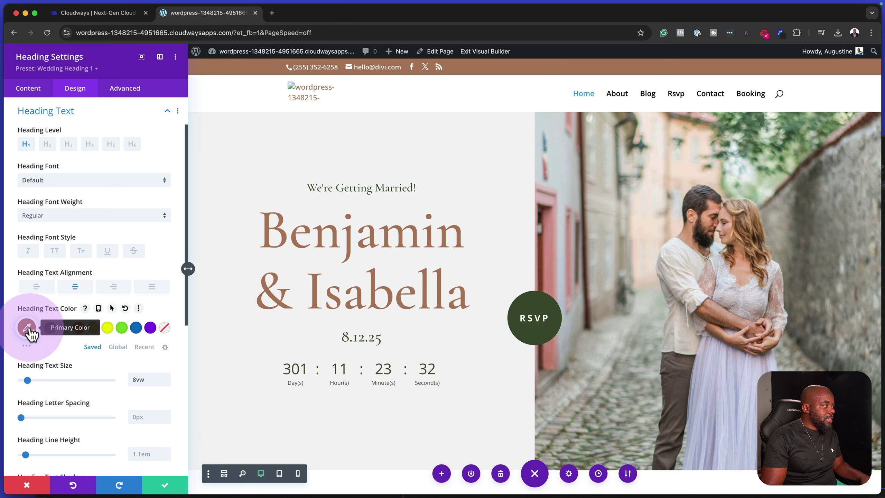
Darken the heading's global Primary Color to #996e55, apply the change across the entire site and save the heading module.
click(118, 347)
click(27, 329)
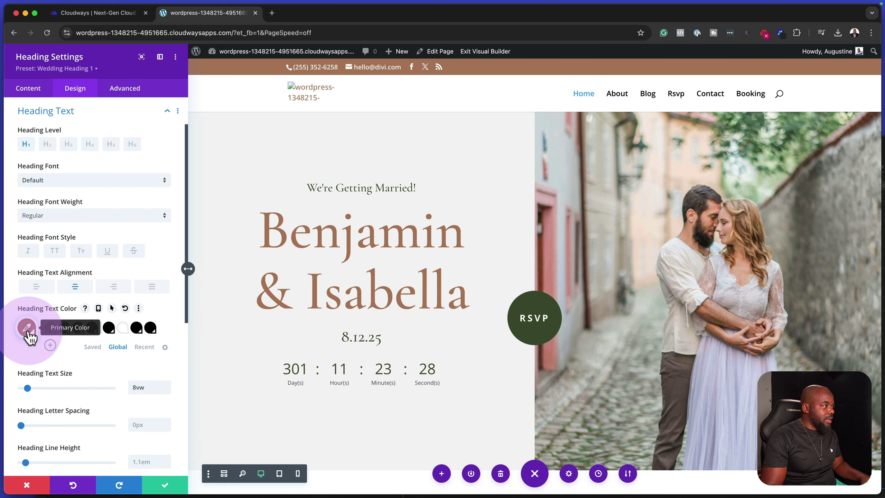
click(28, 328)
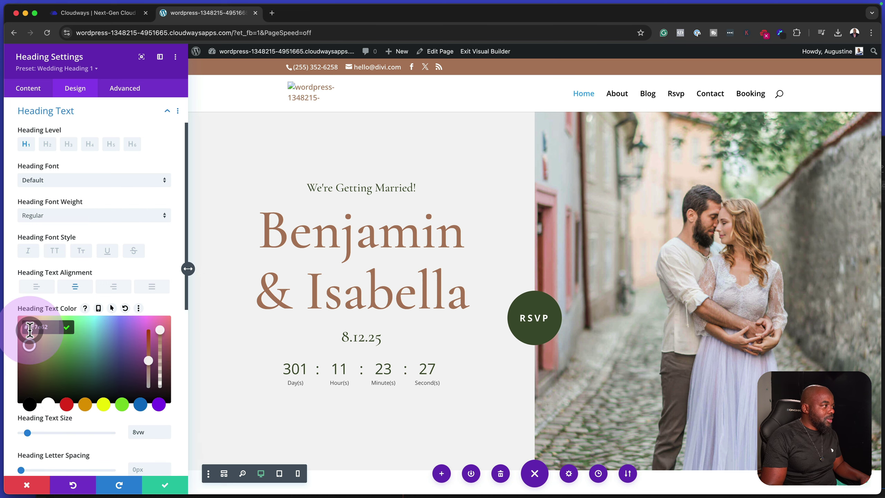
click(31, 348)
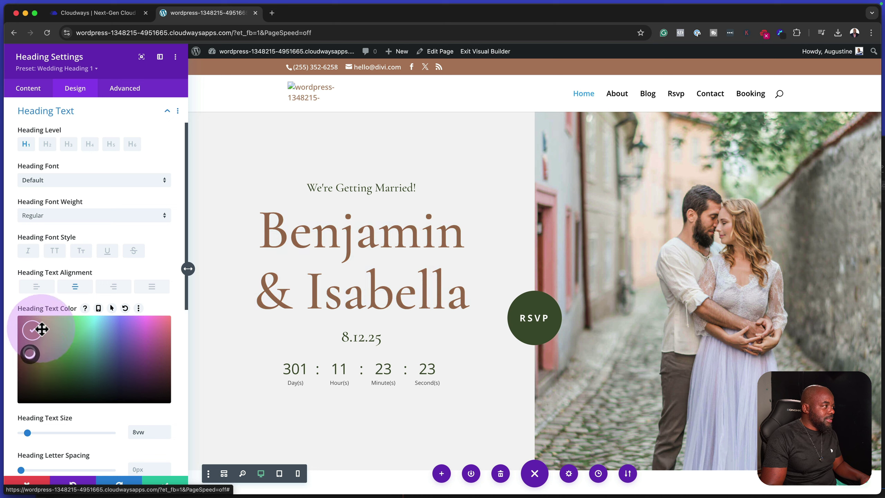
click(31, 351)
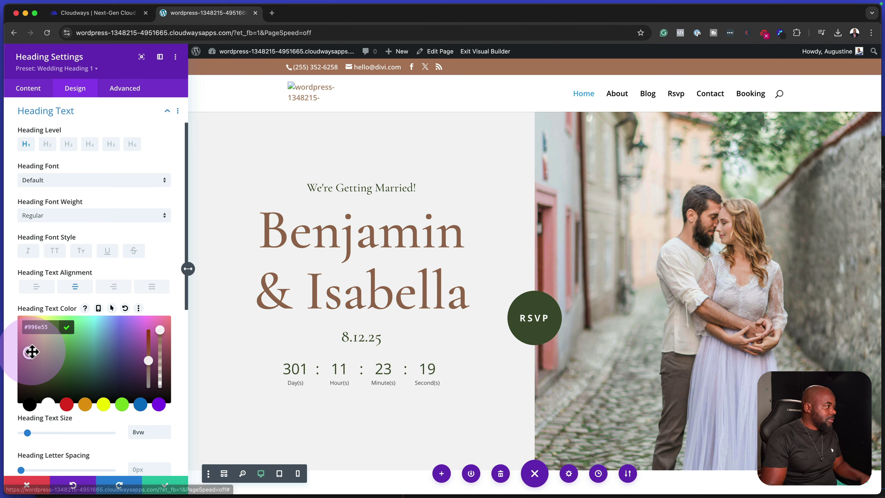
click(67, 327)
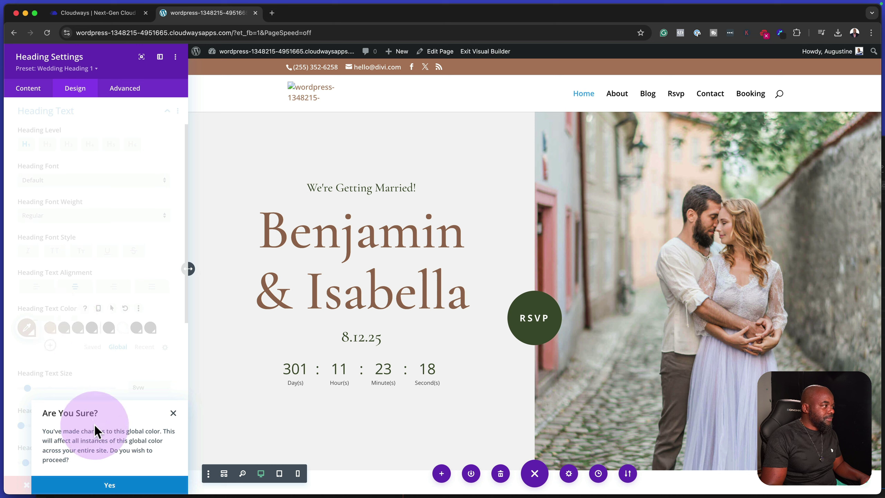
click(136, 486)
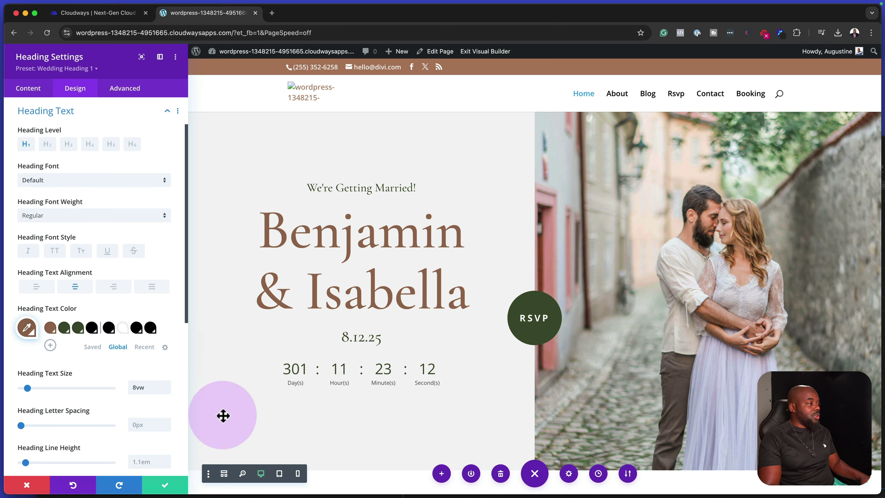
click(171, 486)
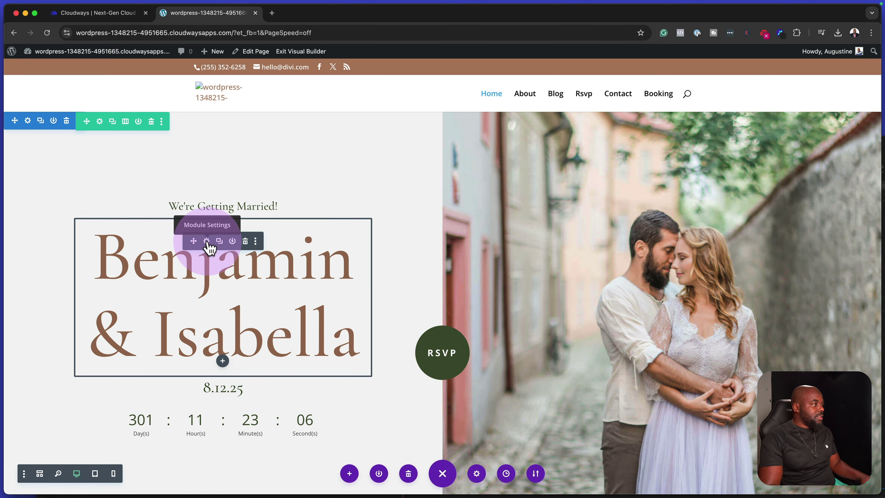
Open the design settings of the hero section's large couple-names heading and set its font to Poppins.
click(207, 241)
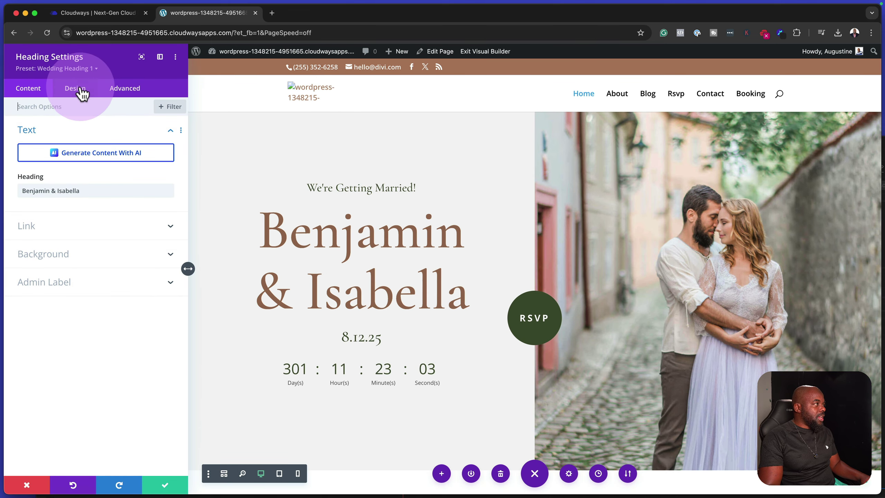
click(80, 90)
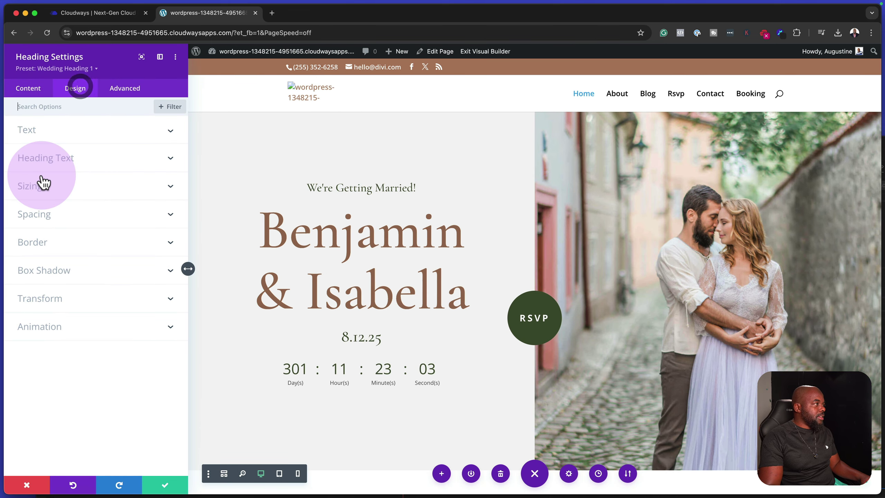
click(70, 167)
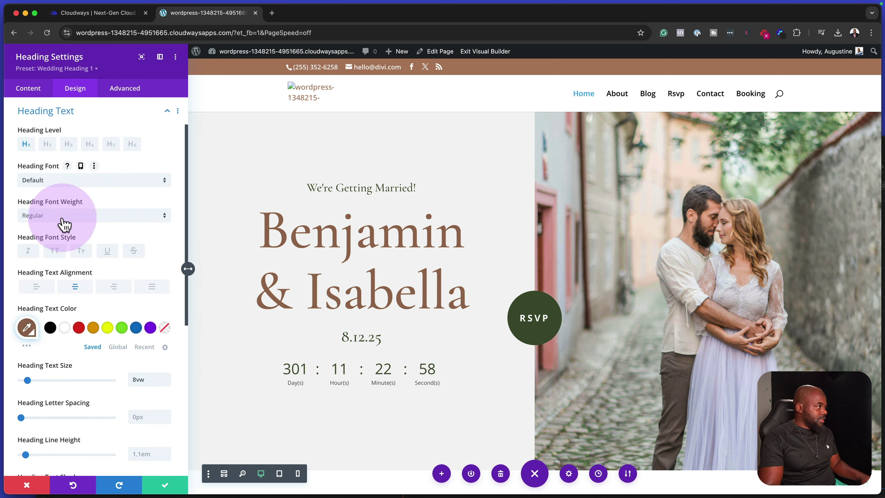
click(69, 182)
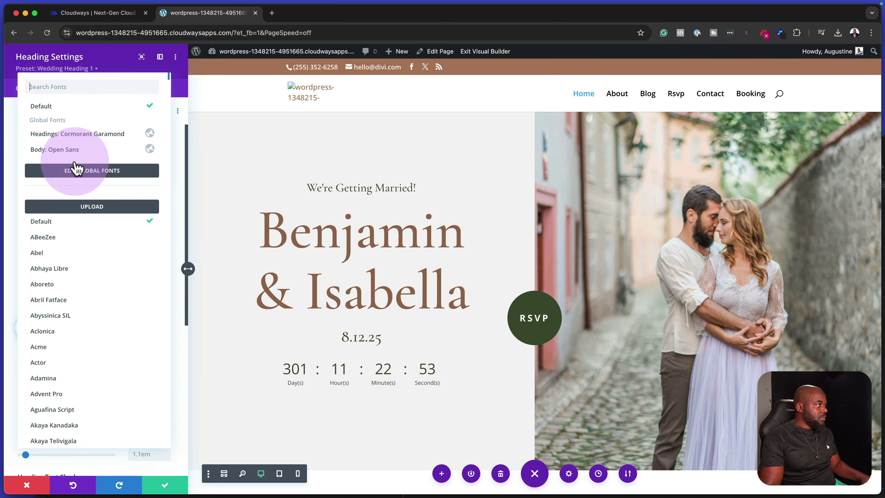
text(popp)
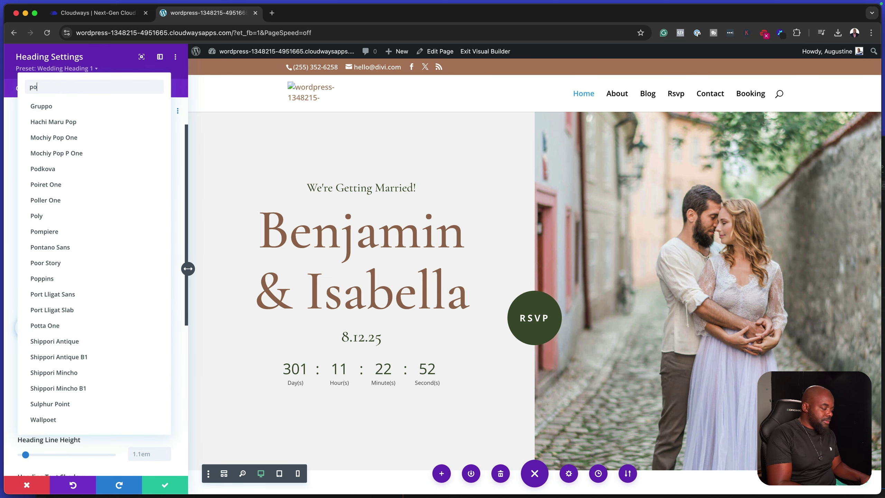
click(100, 105)
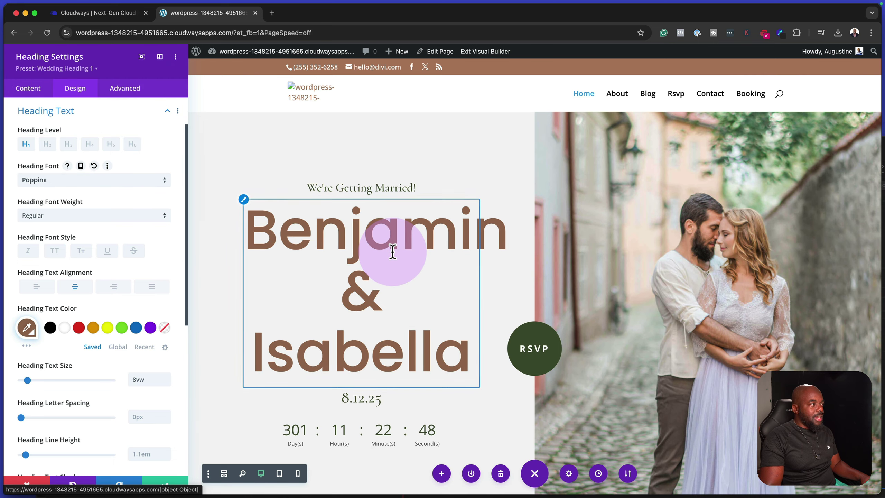
Set the couple-names heading's font weight to Light and its text size to 6vw.
click(58, 216)
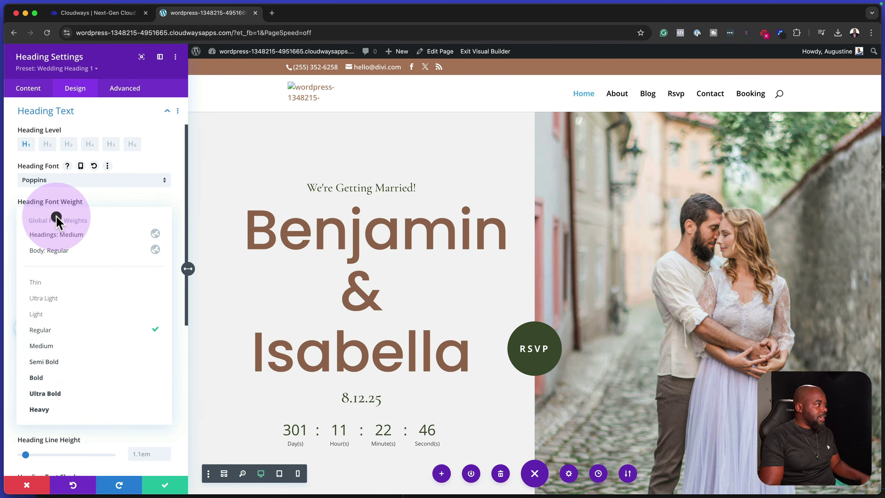
click(69, 313)
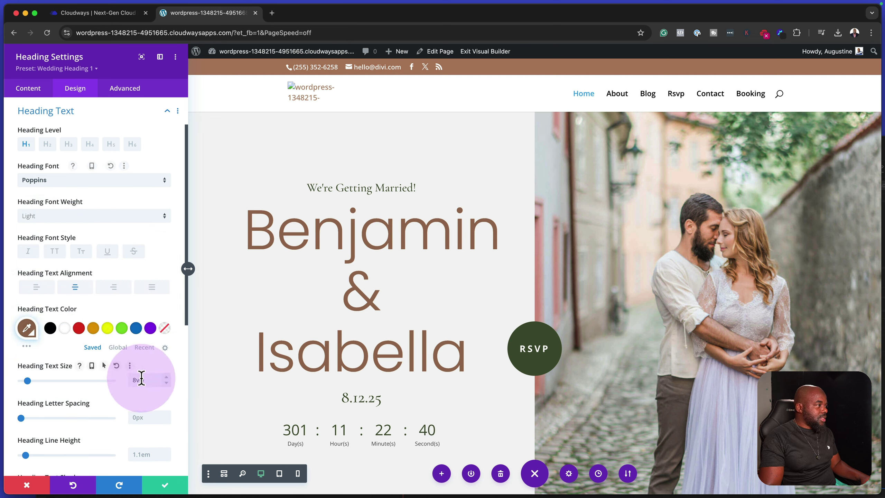
drag(137, 379, 124, 380)
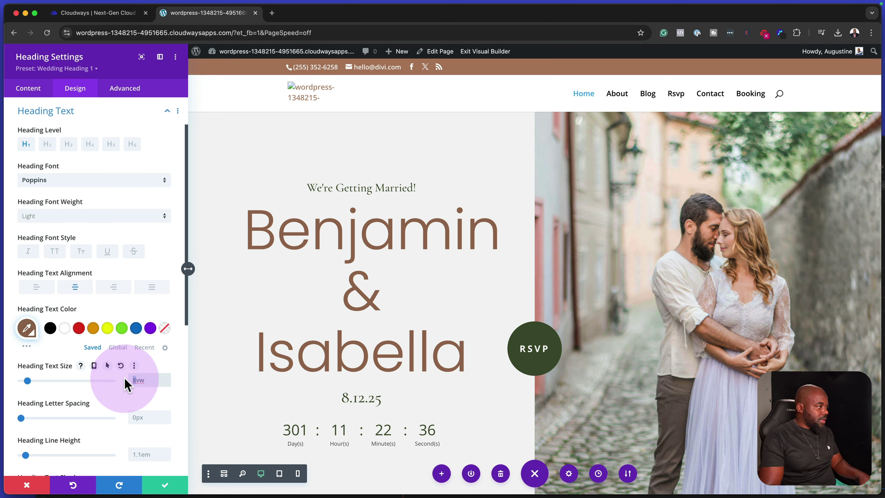
text(6)
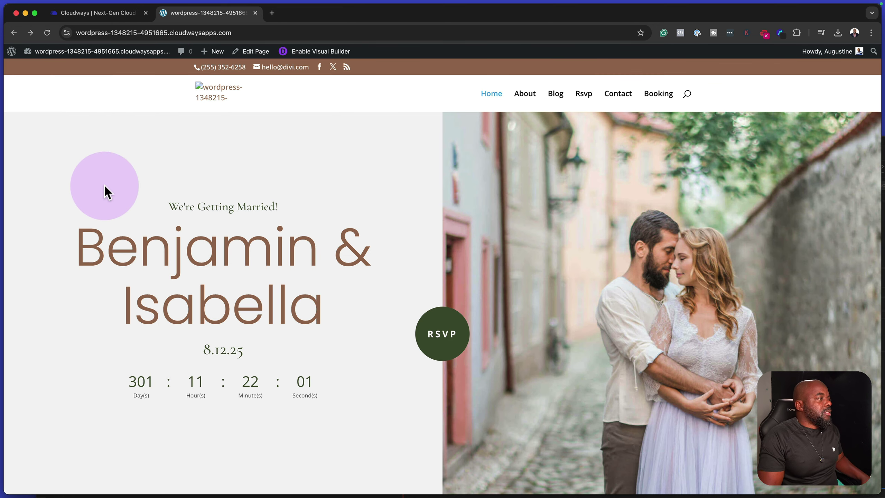
Review the published Home page from the hero tagline and heading down to the Accommodations section.
mouse_move(104, 188)
mouse_down()
mouse_move(189, 218)
mouse_move(265, 259)
mouse_up()
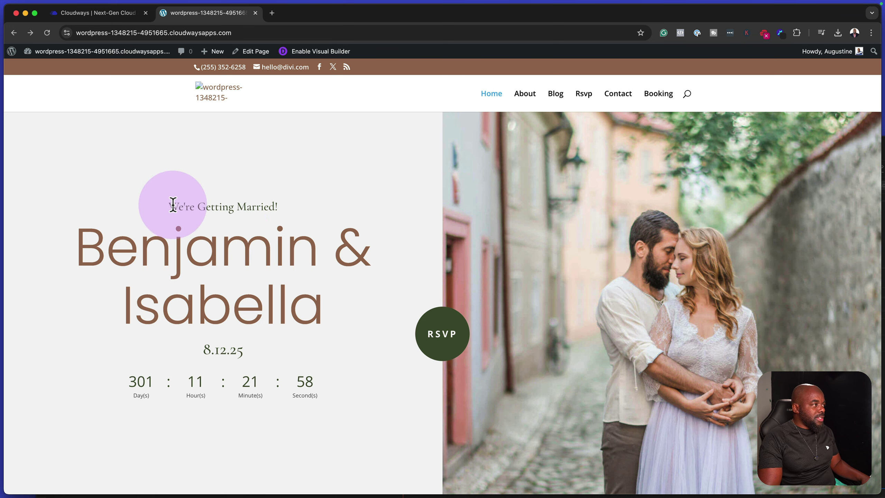
drag(173, 205, 290, 206)
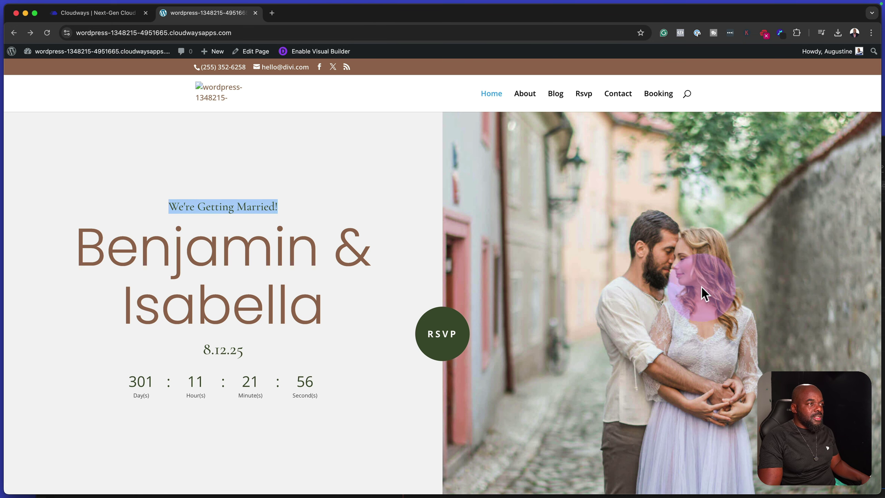
scroll(708, 373, down, 5)
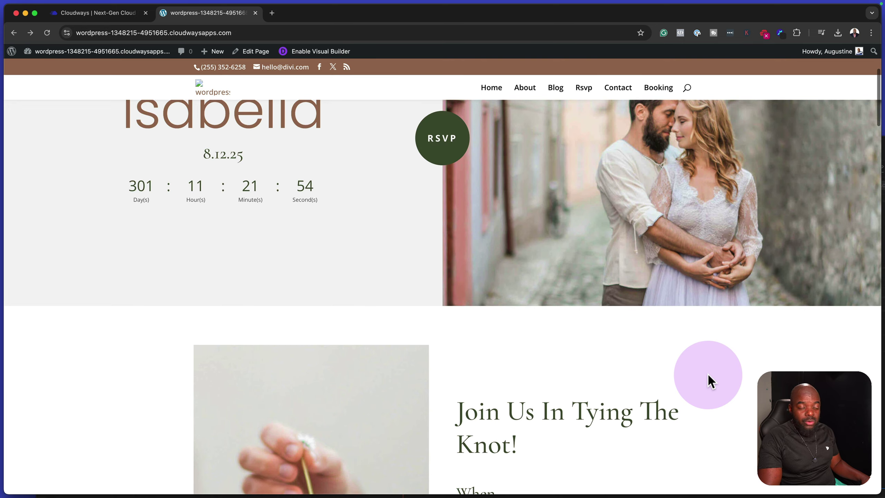
scroll(707, 373, down, 5)
scroll(707, 373, up, 10)
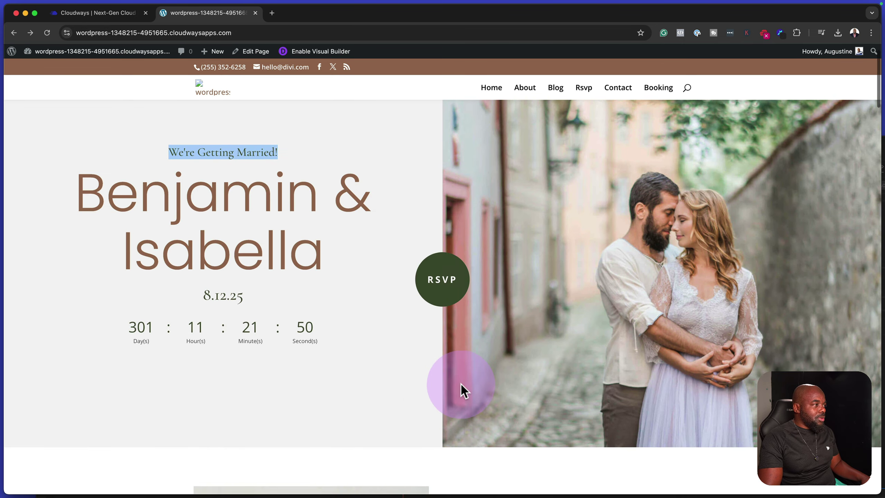
scroll(460, 383, down, 20)
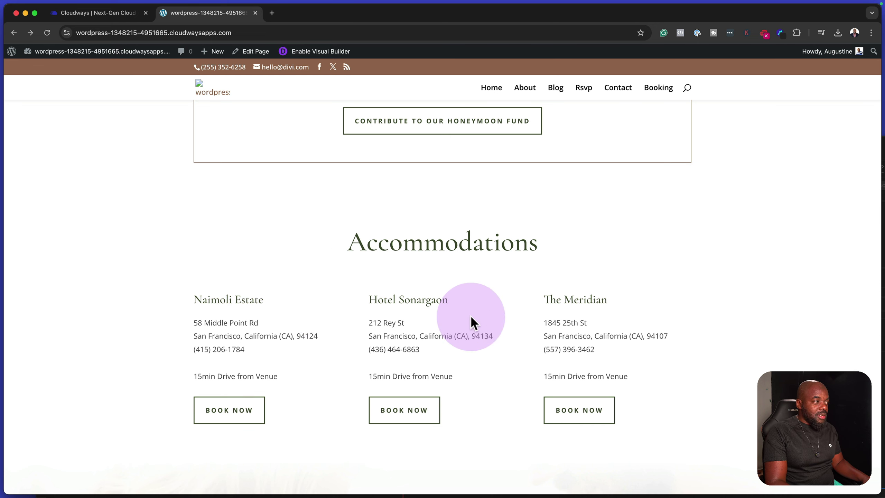
Go to the FluentBooking calendars in the WordPress dashboard and start a new One-to-One event type.
mouse_move(90, 52)
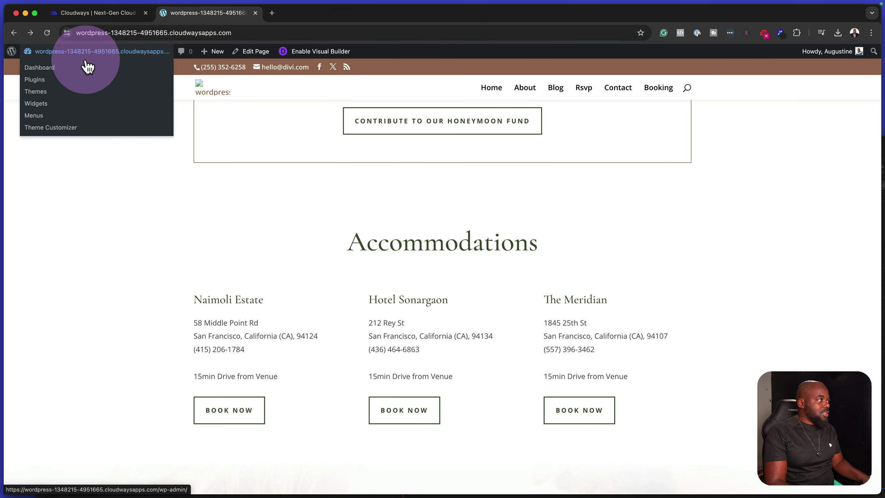
click(48, 68)
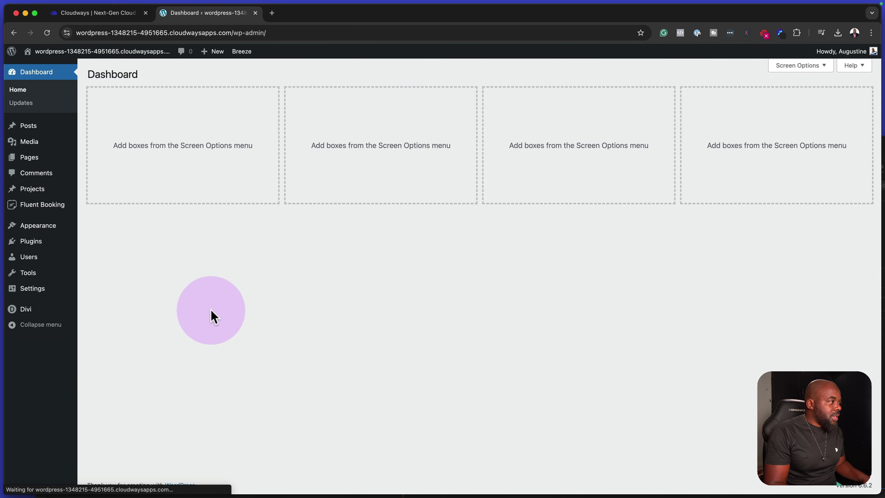
mouse_move(52, 206)
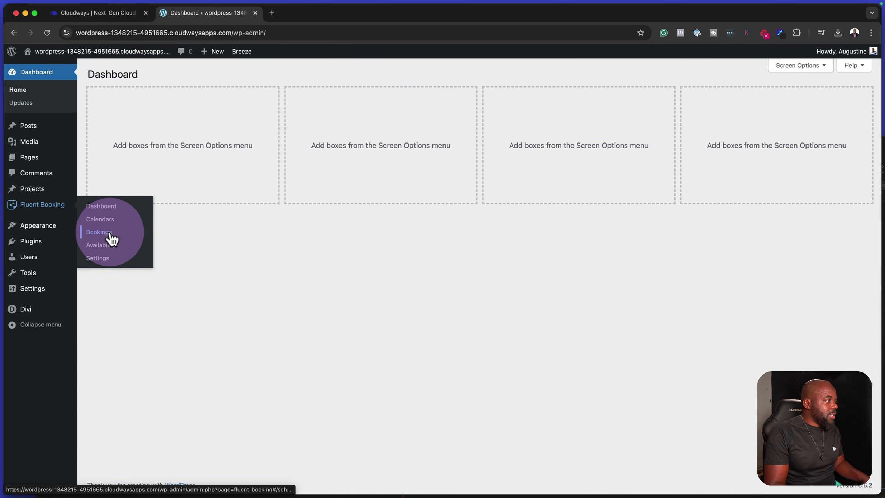
click(100, 219)
click(816, 151)
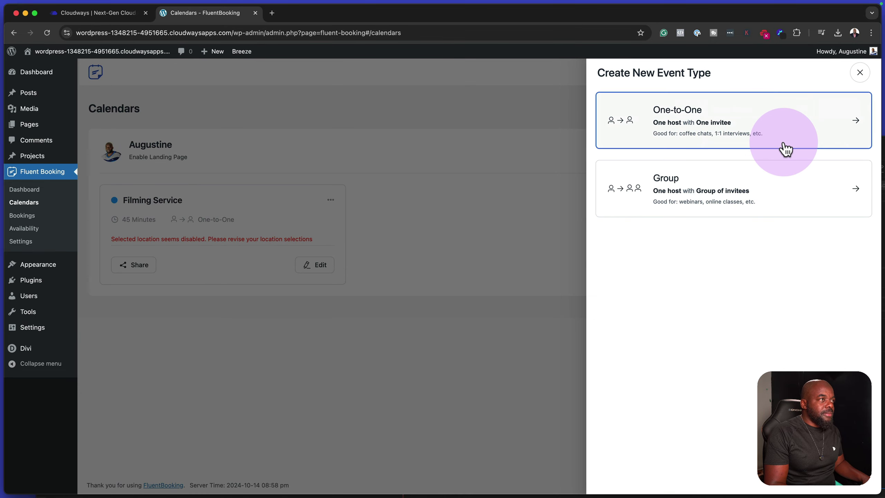
click(782, 123)
Name the event Naimoli Estate Booking and copy the same text into its description.
click(375, 235)
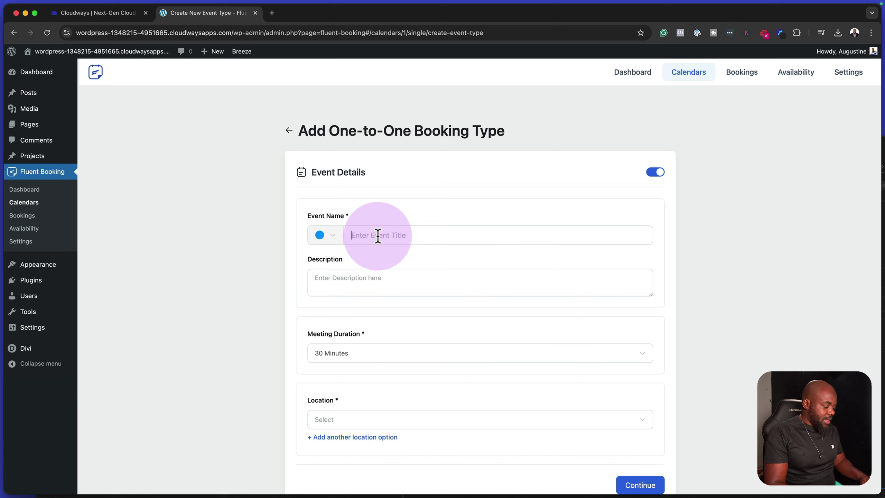
text(Naimoli Estate)
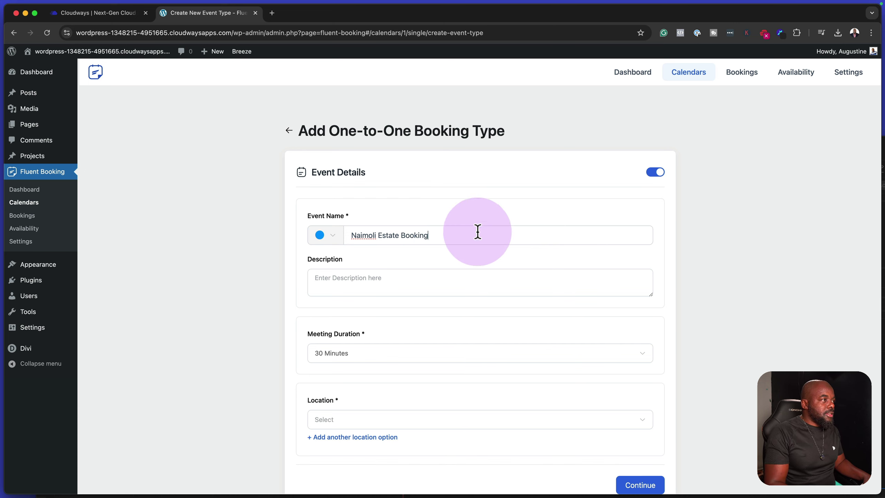
triple_click(467, 235)
key(super+c)
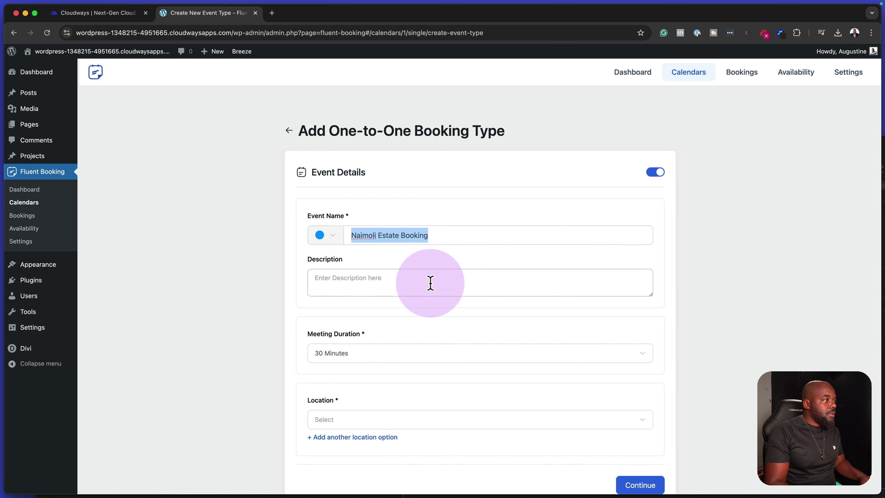
click(429, 282)
key(super+v)
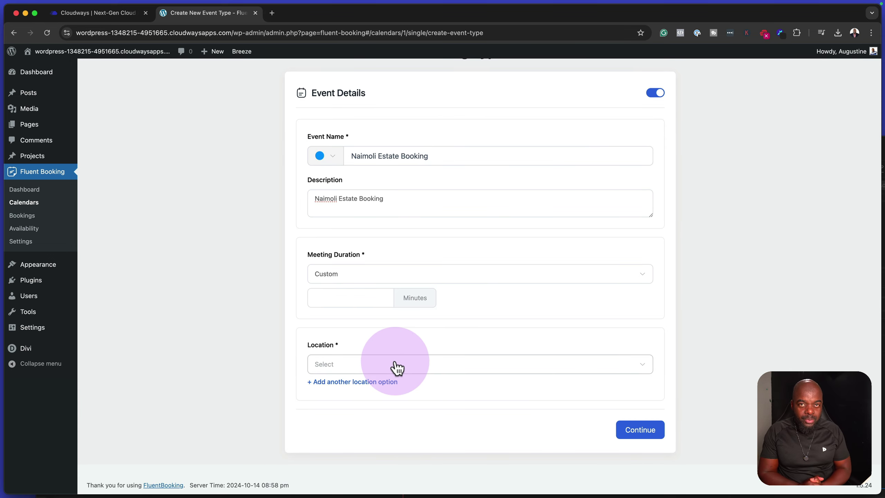
Add a Custom location titled Naimoli Estate with the description Naimoli Estate Booking and save it.
click(396, 366)
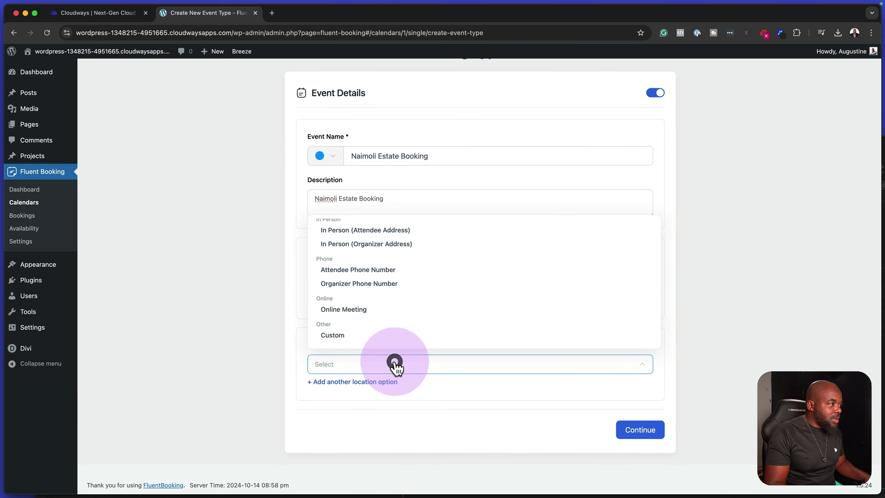
click(390, 334)
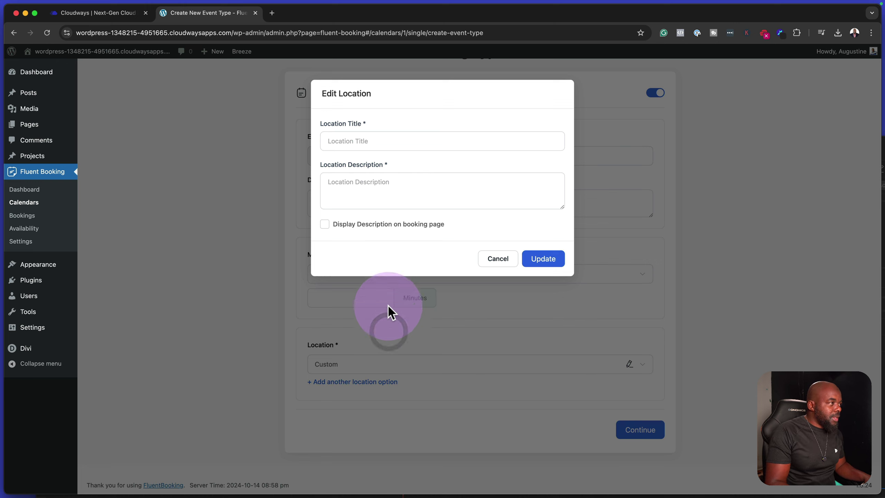
click(393, 138)
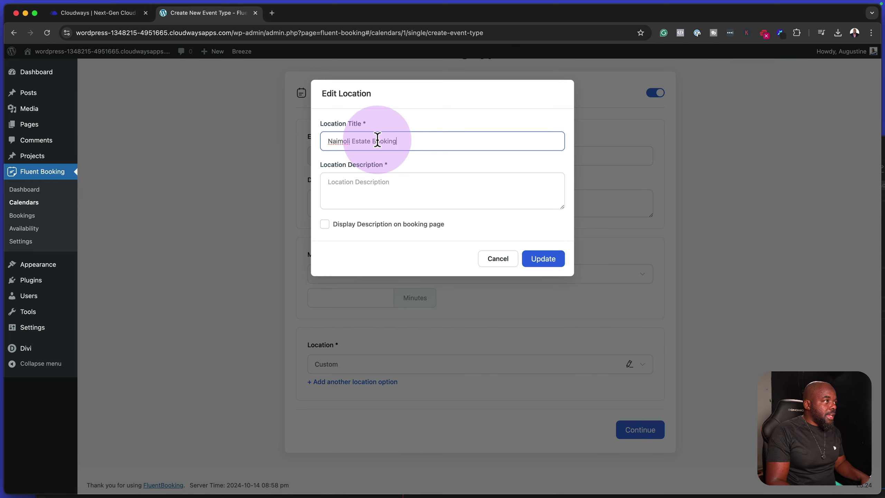
drag(371, 141, 480, 154)
key(BackSpace)
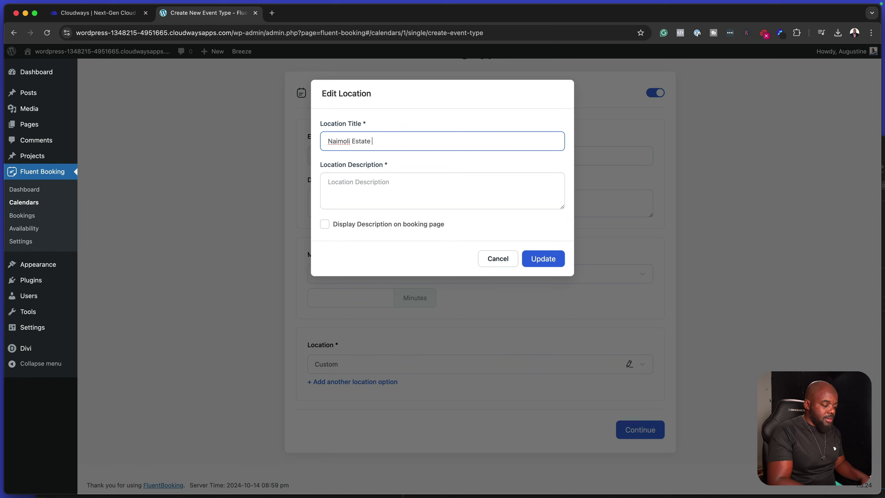
click(448, 194)
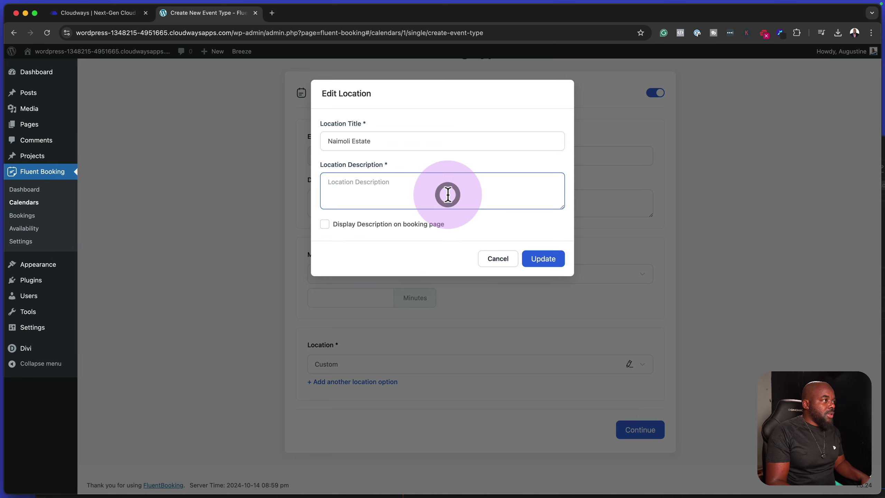
key(super+v)
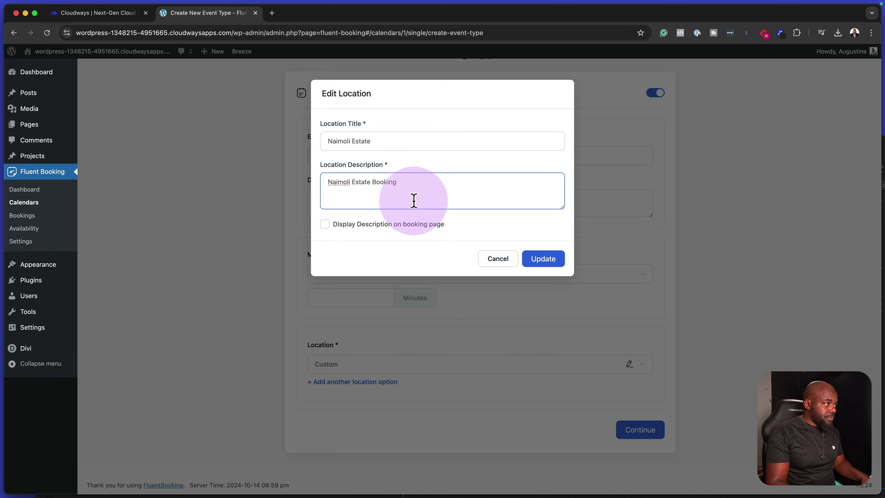
click(543, 258)
Title and describe the second custom location as Hotel Sonargaon, display its description on the booking page and save it.
click(371, 141)
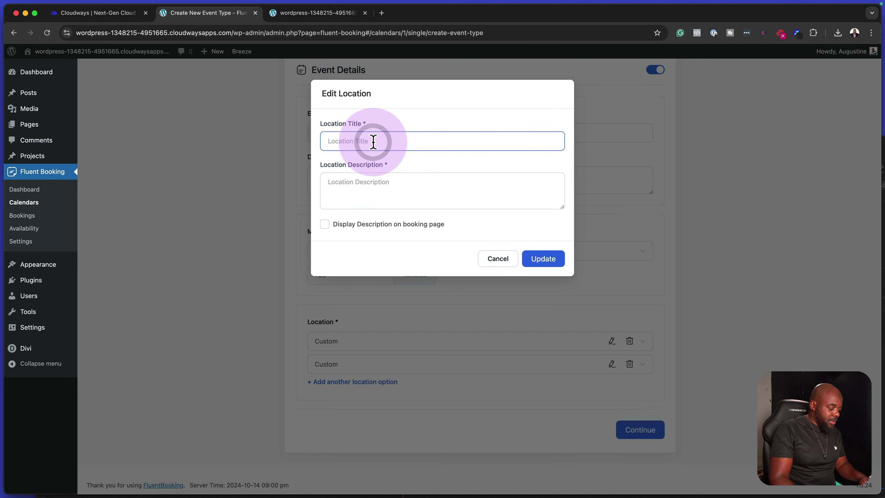
key(super+v)
click(356, 177)
key(super+v)
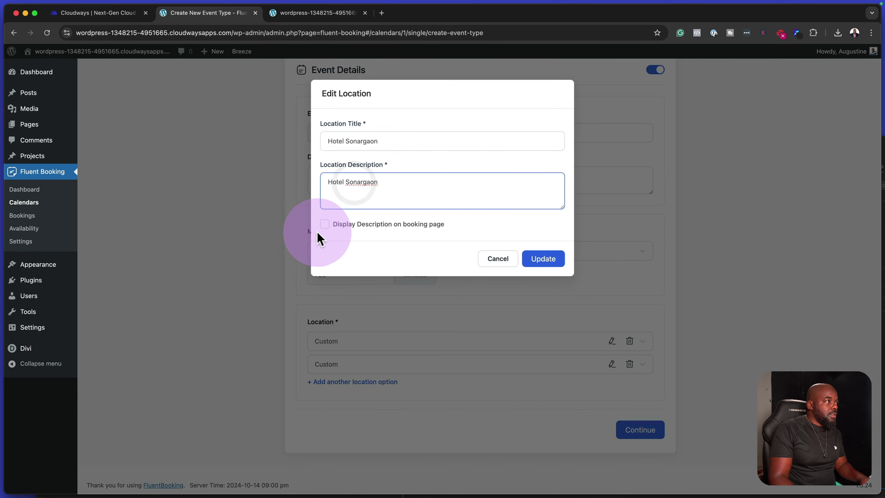
click(325, 224)
click(545, 258)
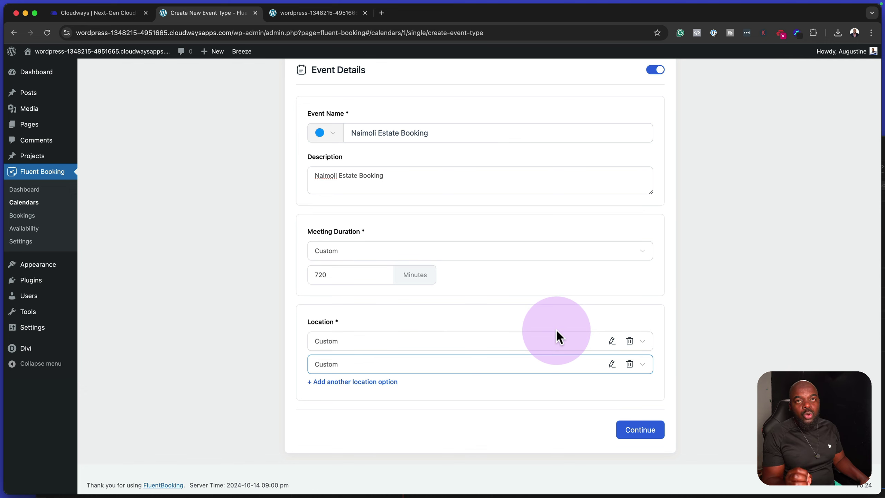
Check the event details and create the Naimoli Estate Booking event type.
scroll(556, 329, up, 3)
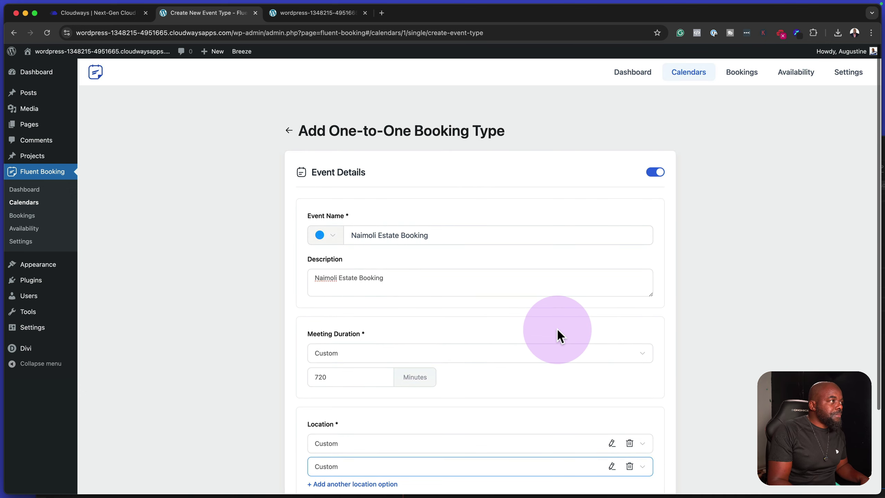
scroll(557, 329, down, 3)
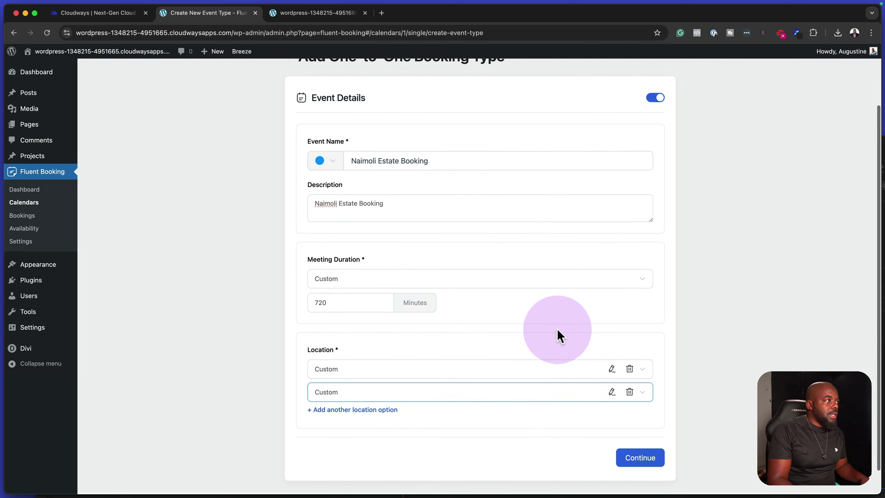
click(641, 430)
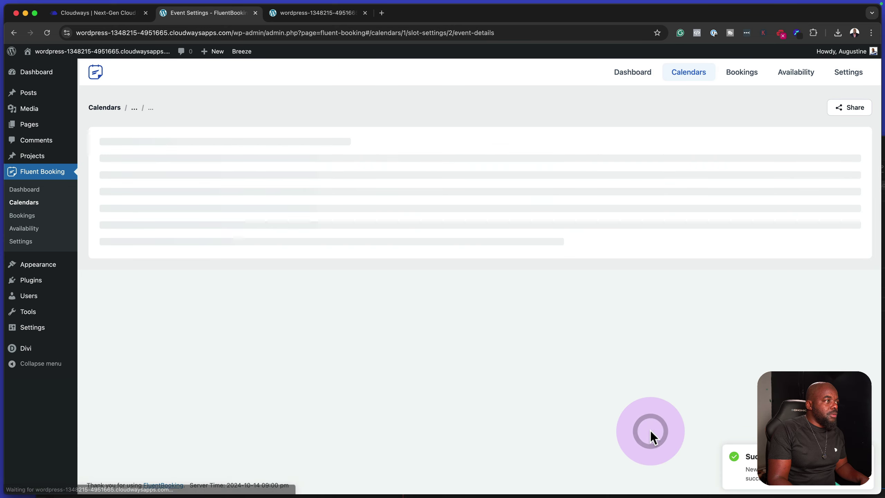
Let attendees select the duration of Naimoli Estate Booking, offering 240 and 480 minutes with 480 minutes as default, and save the event.
scroll(572, 371, down, 3)
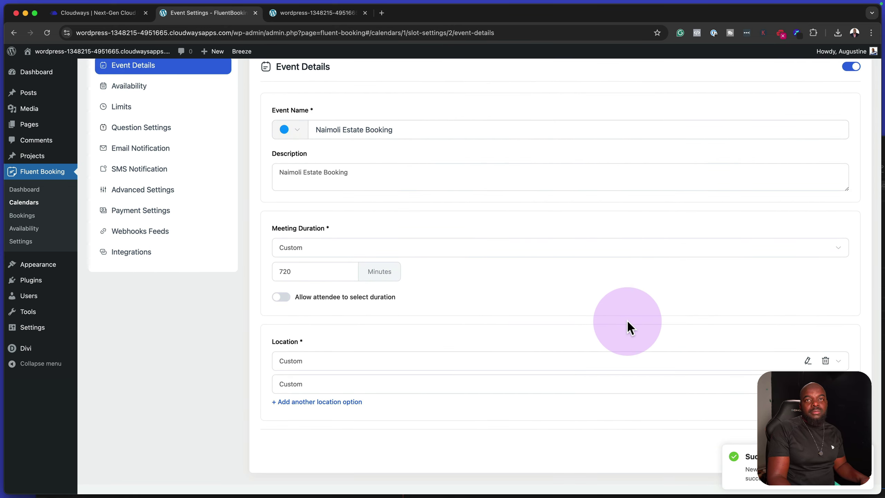
click(285, 298)
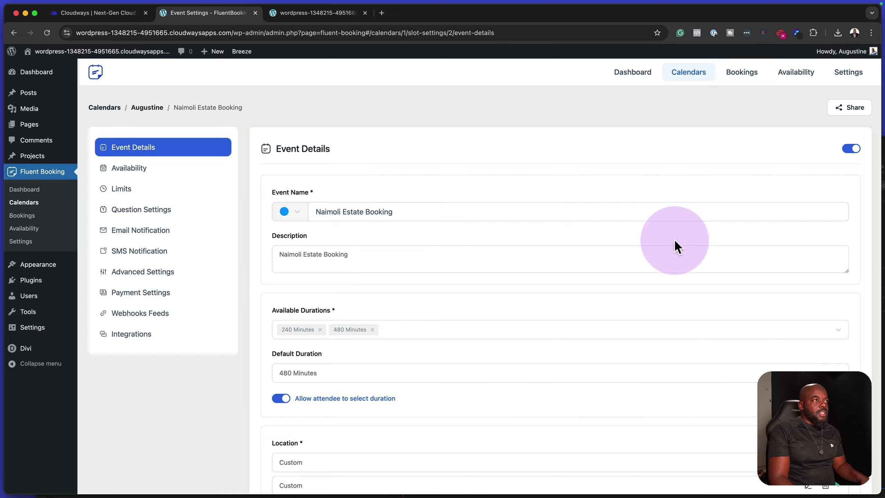
scroll(740, 397, down, 4)
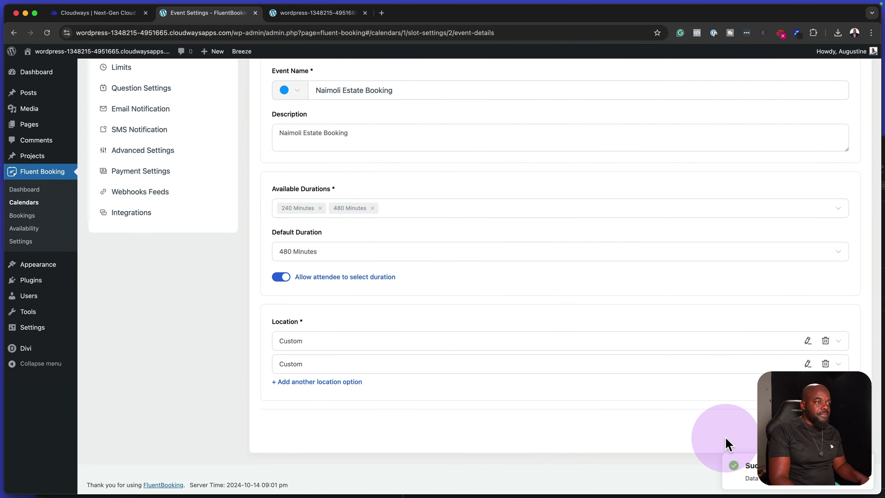
Copy the shortcode of the Naimoli Estate Booking event from its sharing options in the calendar list.
click(693, 78)
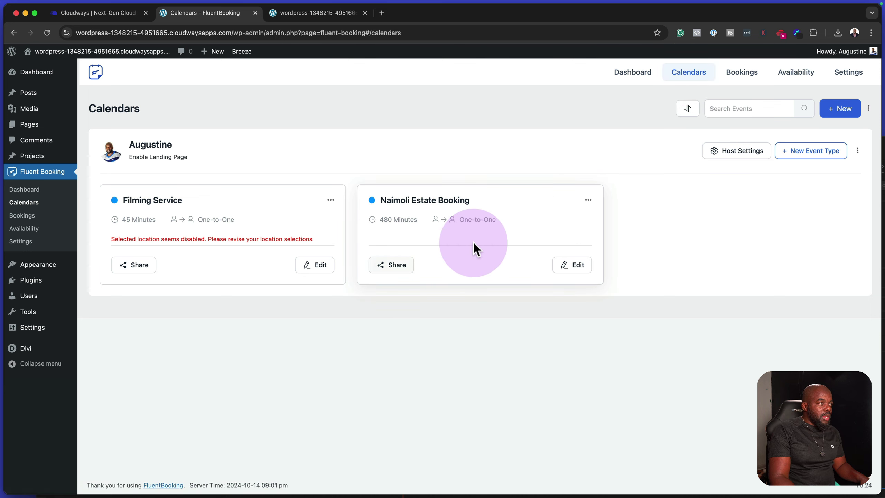
click(397, 266)
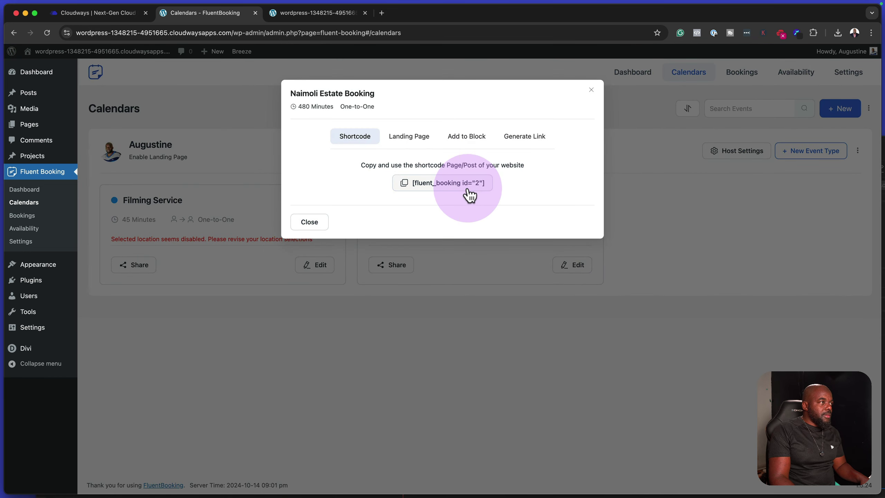
click(470, 190)
Create the Accomodations page in the Divi visual builder and insert a Text module into its empty row.
click(315, 13)
click(398, 231)
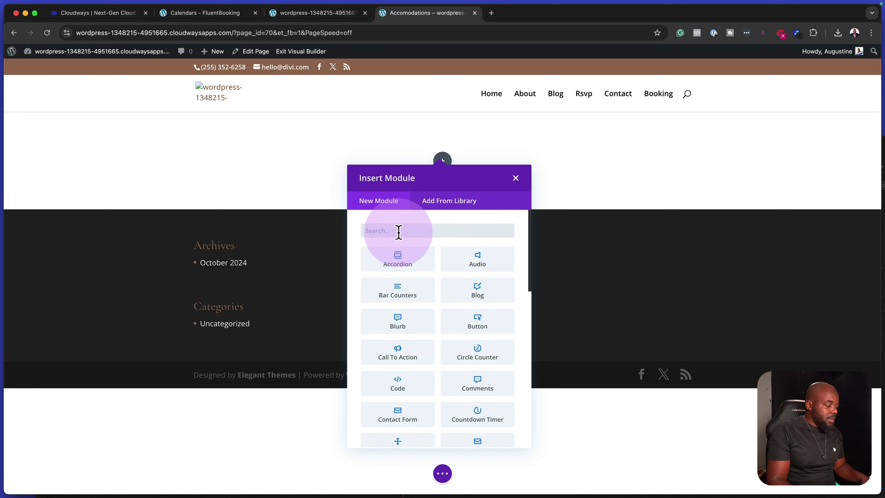
text(text)
click(399, 263)
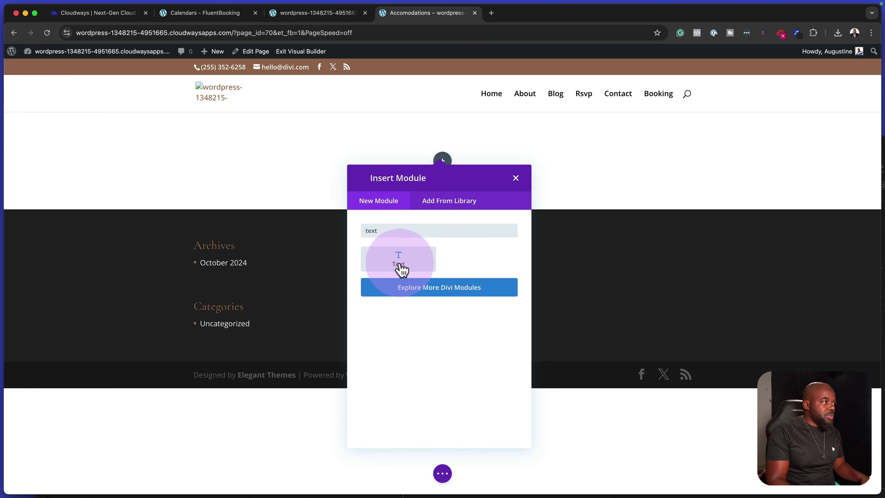
click(416, 259)
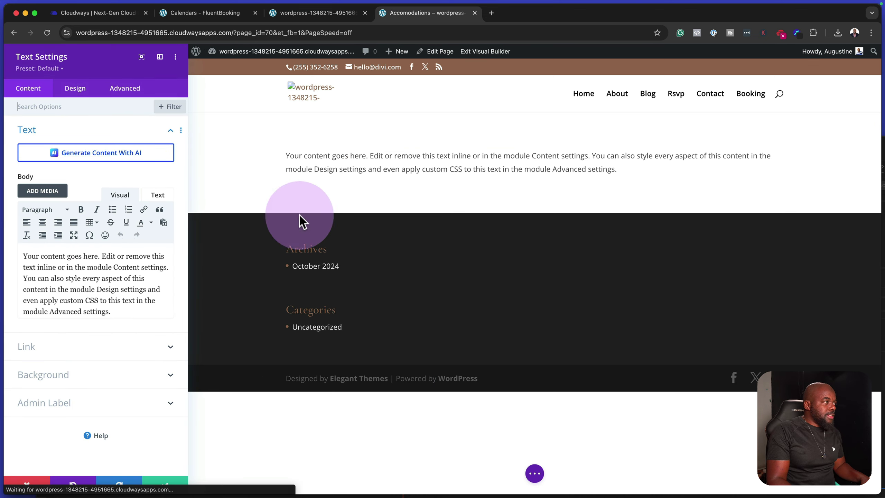
Put the copied booking shortcode into the Text module's body, save the page and exit the visual builder.
click(152, 195)
key(ctrl+v)
click(165, 484)
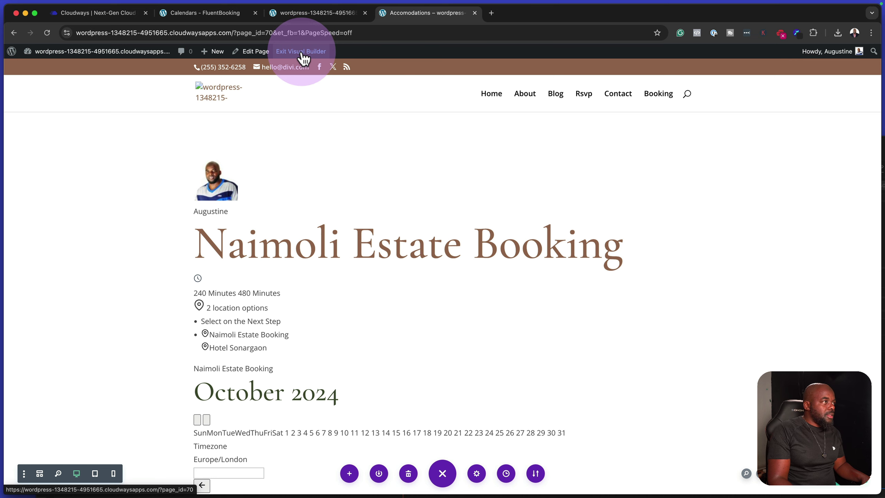
click(303, 59)
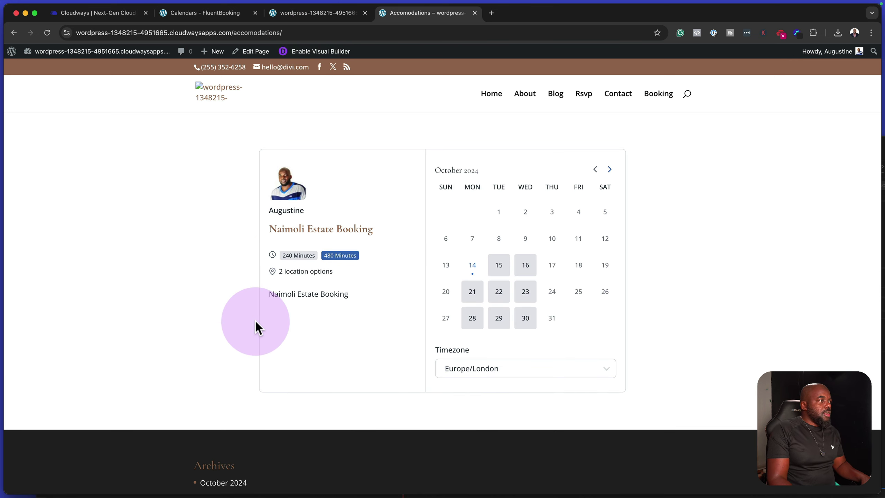
Choose October 16 and the 09:00 AM slot in the booking calendar and continue to the attendee details.
mouse_move(321, 259)
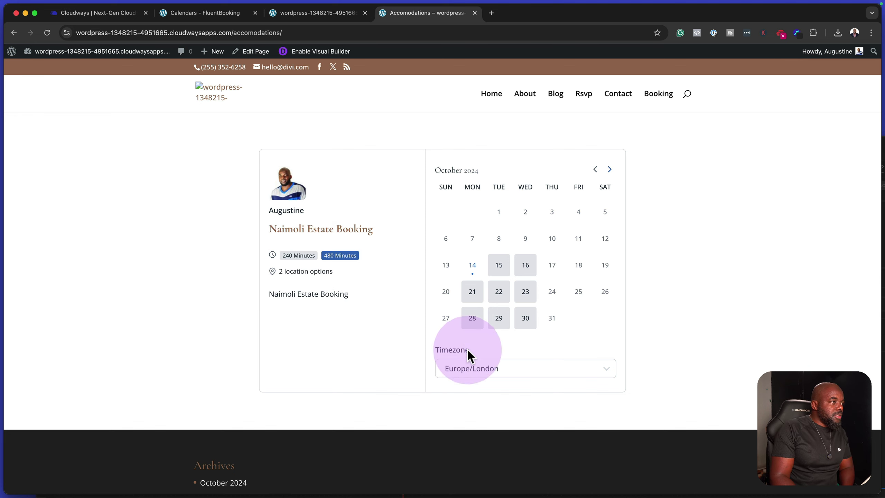
click(504, 266)
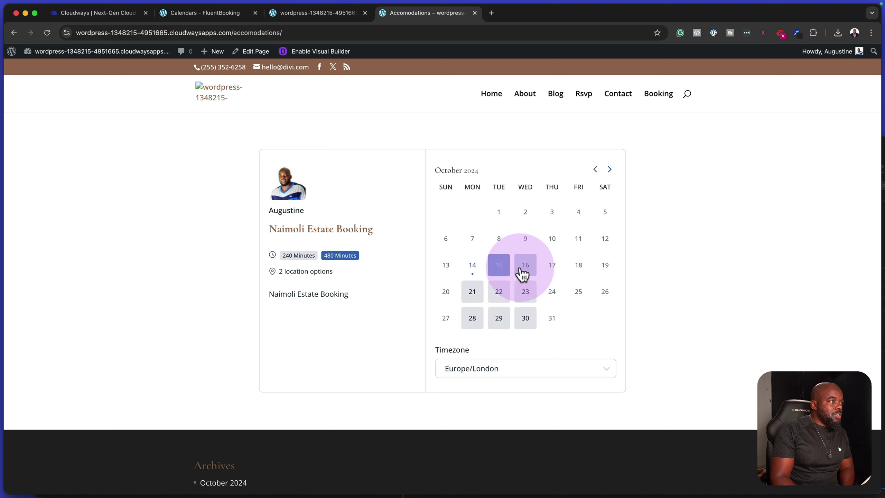
click(531, 273)
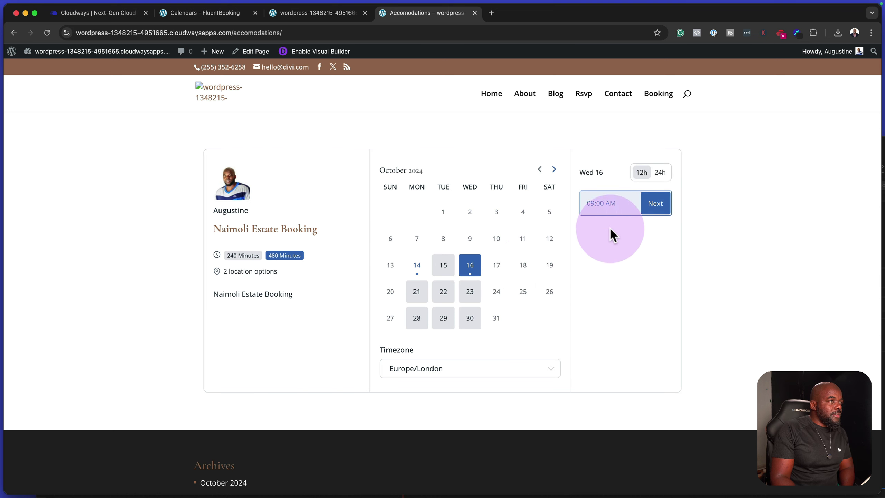
click(656, 204)
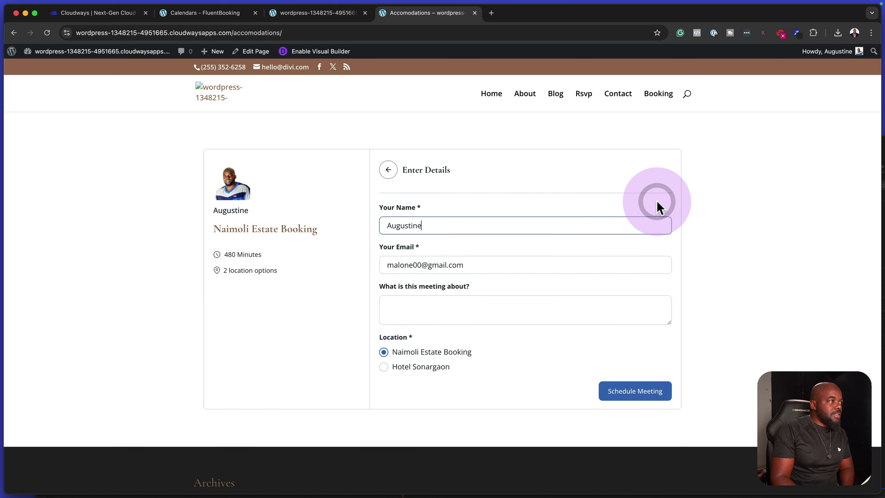
Choose Hotel Sonargaon as the location, schedule the meeting and review the booking confirmation.
click(439, 366)
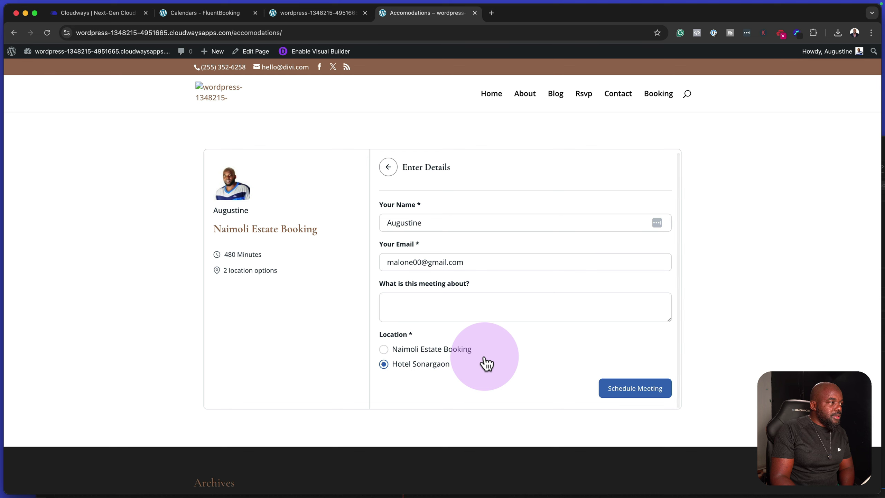
click(460, 306)
click(647, 392)
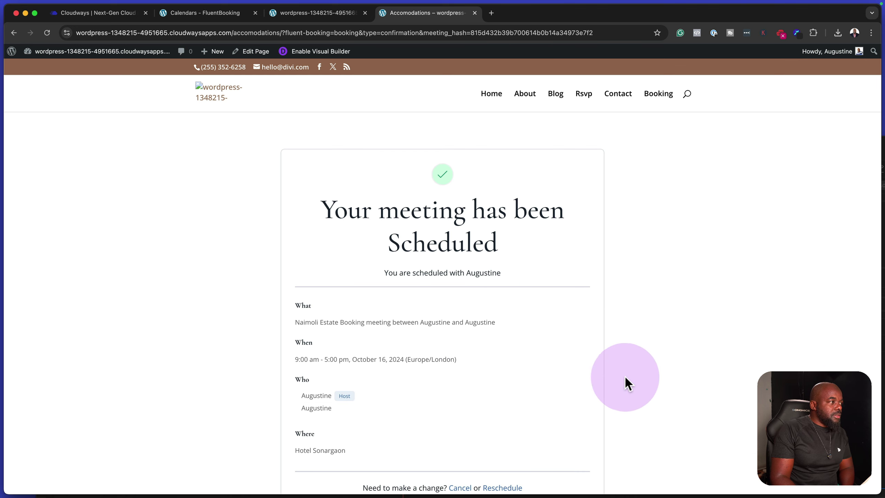
scroll(575, 365, down, 5)
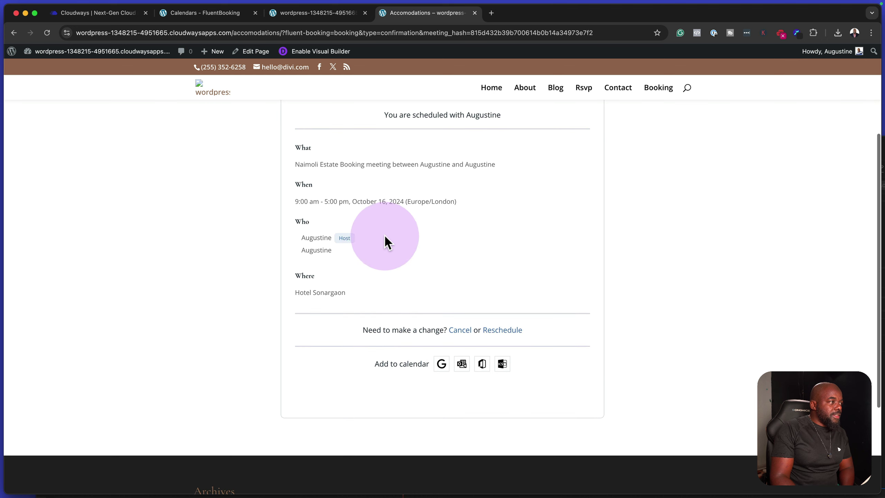
scroll(550, 338, up, 5)
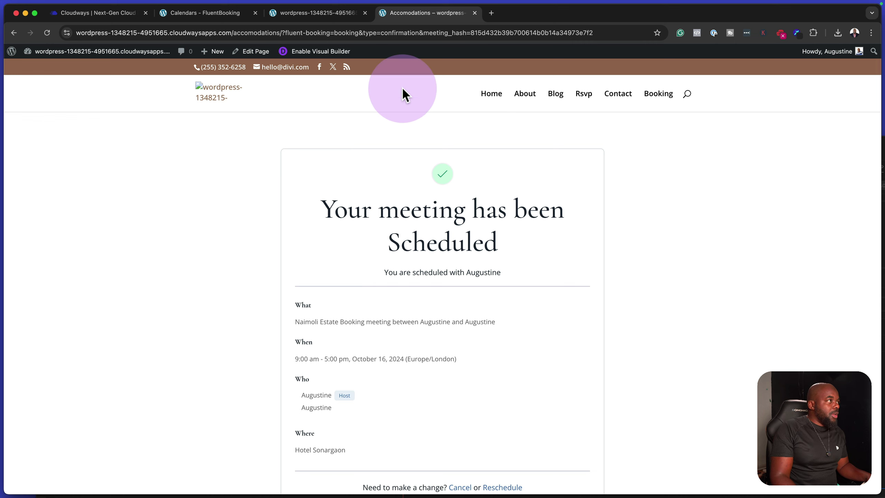
Go from the site's home page to the WordPress admin and open the Fluent Booking dashboard.
click(343, 13)
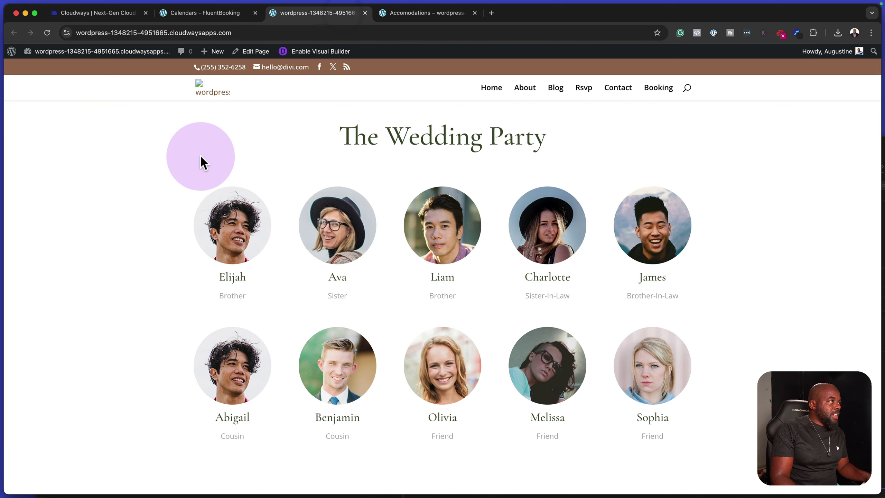
scroll(204, 162, up, 15)
mouse_move(80, 59)
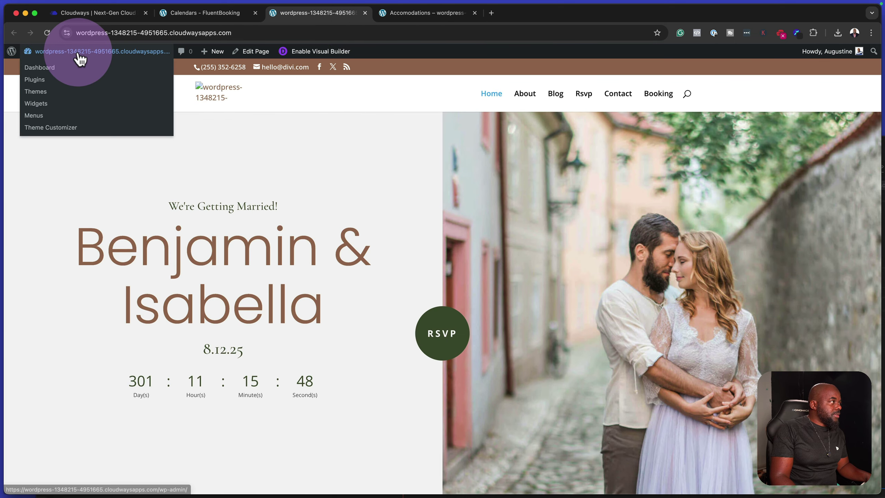
click(54, 68)
mouse_move(59, 205)
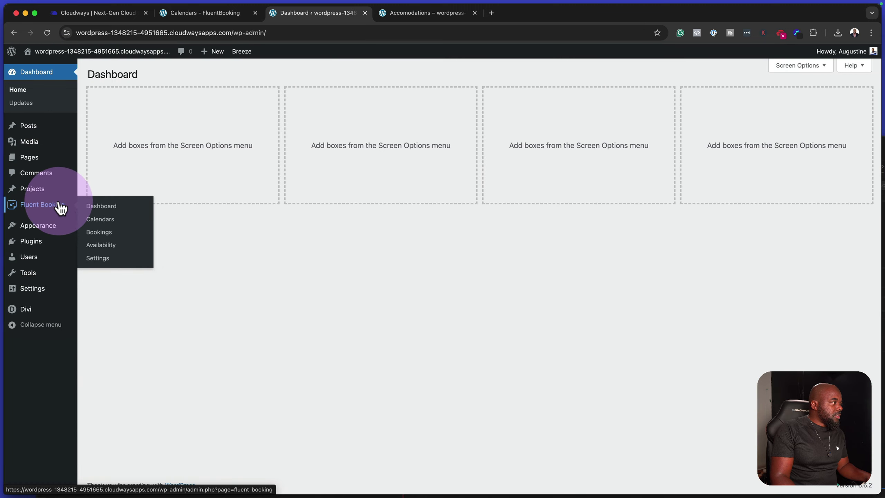
click(116, 211)
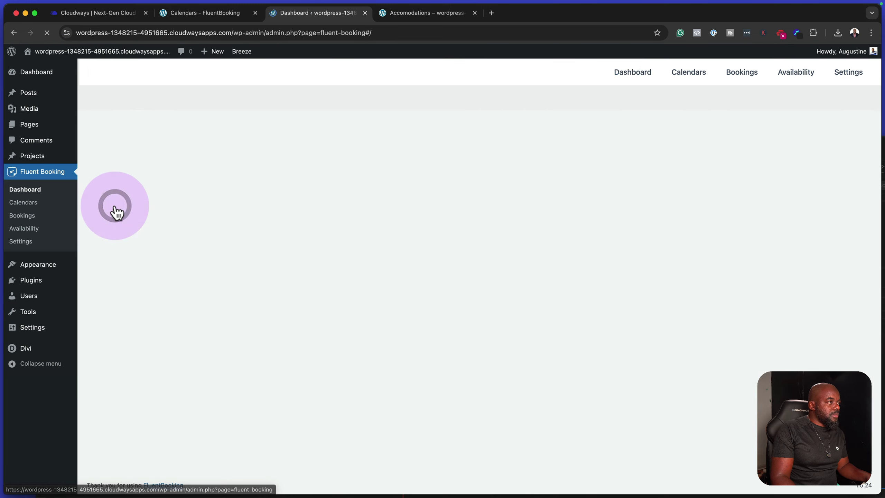